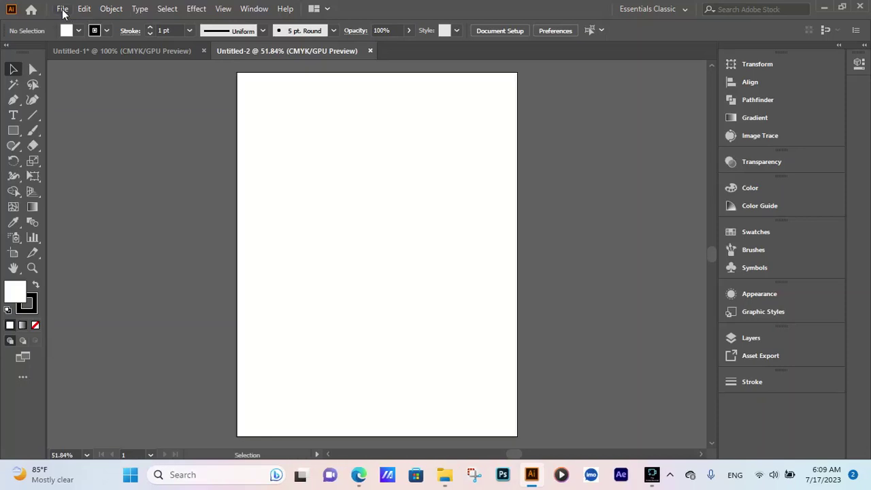
Start a new document named 'Create Print Ready Business Card' in inches, 3.5 × 2 in
{"action": "left_click", "coordinate": [63, 8]}
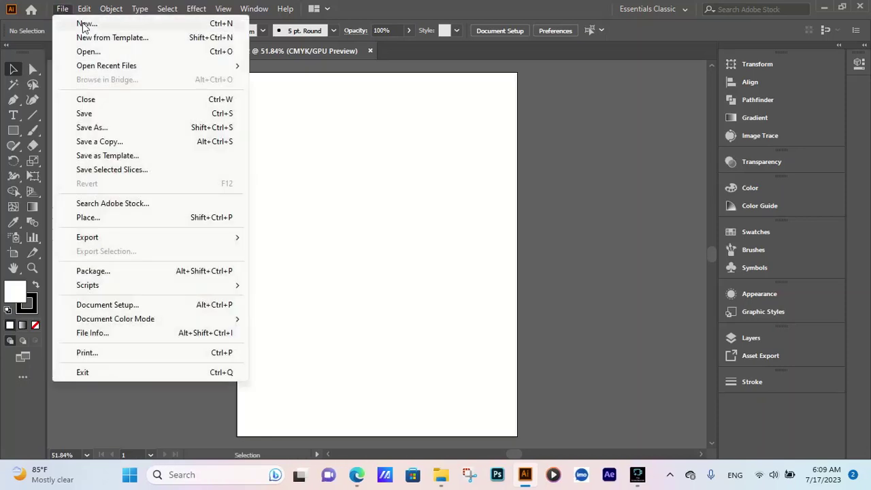
{"action": "left_click", "coordinate": [268, 173]}
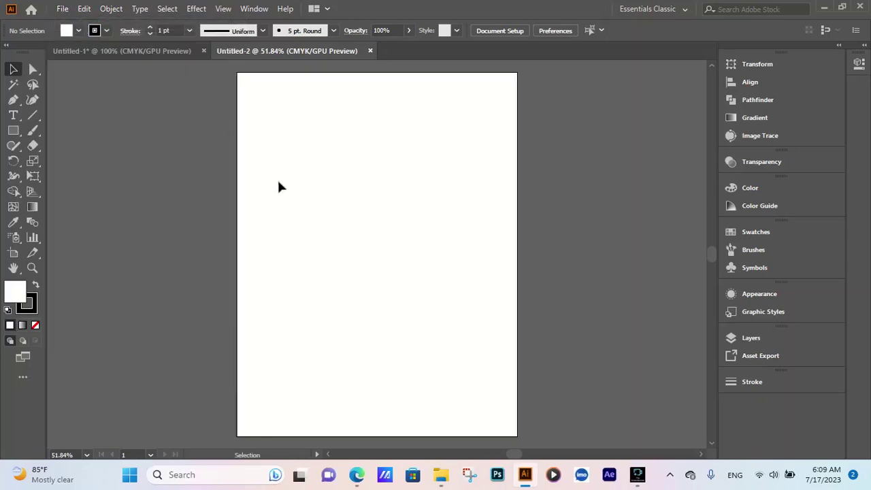
{"action": "key", "text": "ctrl+n"}
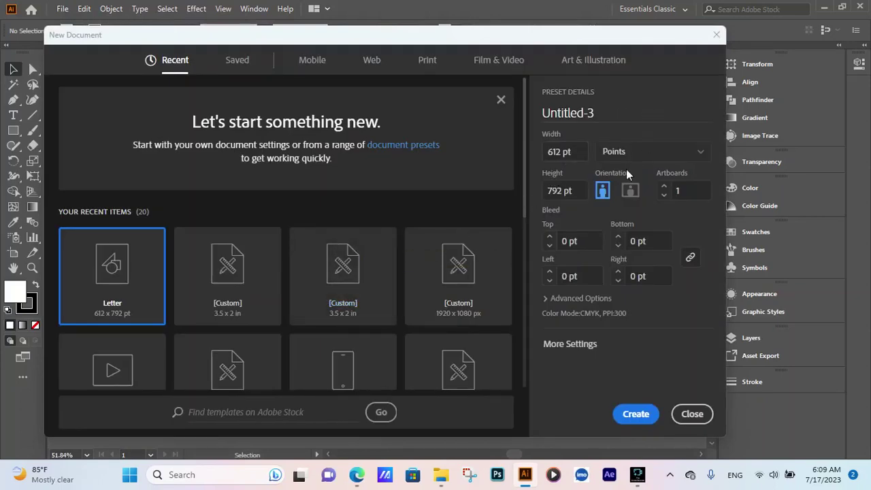
{"action": "left_click", "coordinate": [642, 152]}
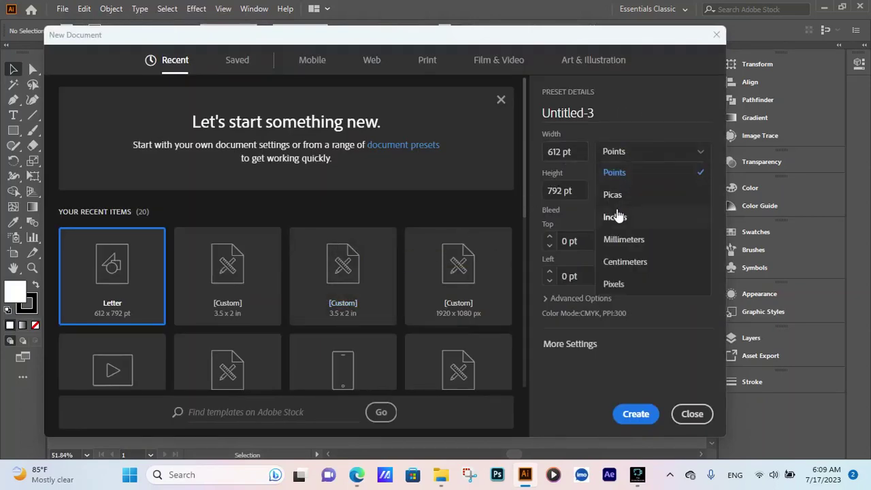
{"action": "left_click", "coordinate": [616, 219]}
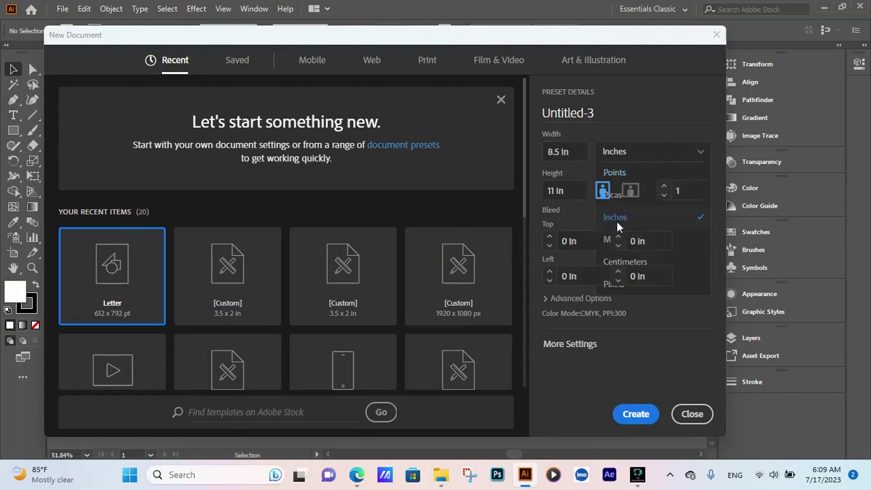
{"action": "left_click", "coordinate": [617, 112]}
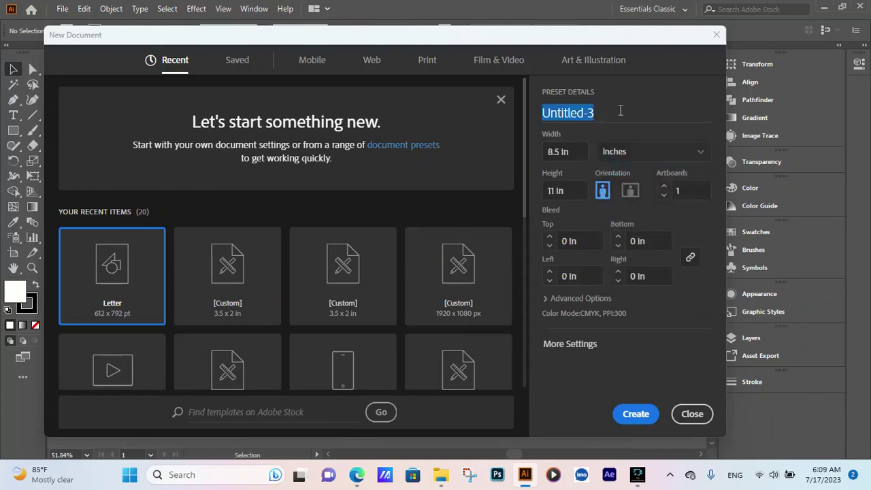
{"action": "type", "text": "Creat"}
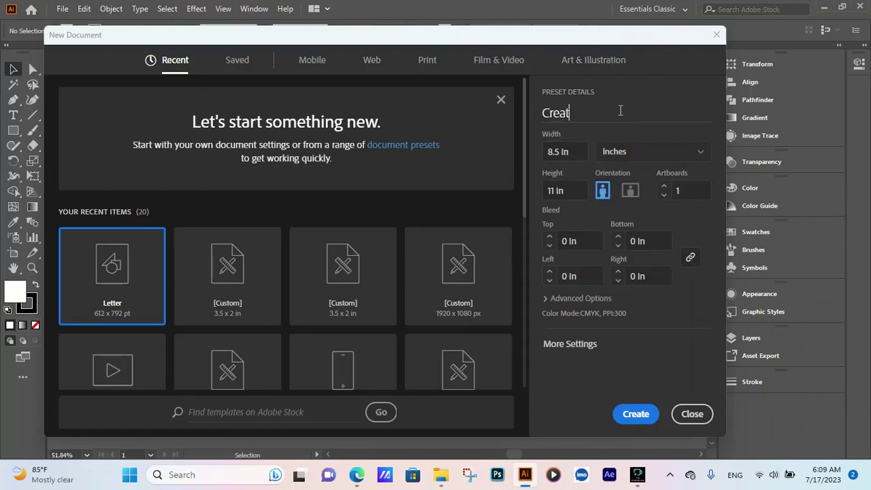
{"action": "type", "text": "e Print "}
{"action": "type", "text": "Ready "}
{"action": "type", "text": "Bus"}
{"action": "type", "text": "ines"}
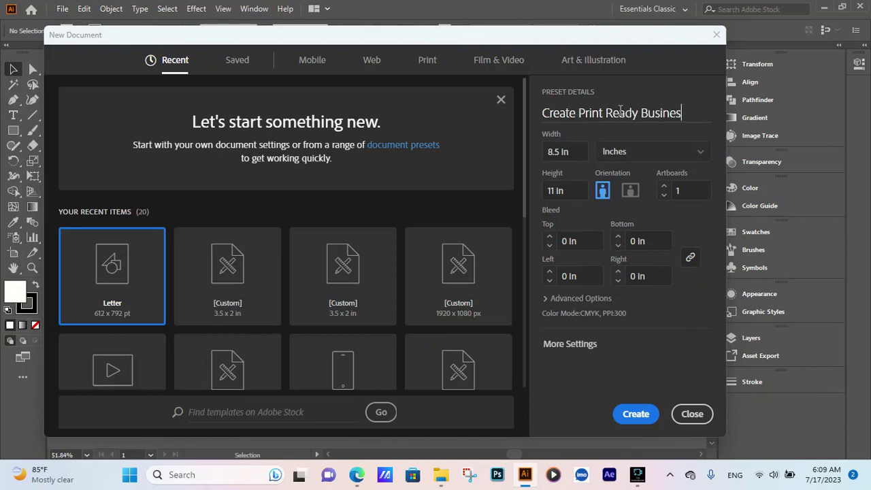
{"action": "type", "text": "s Card"}
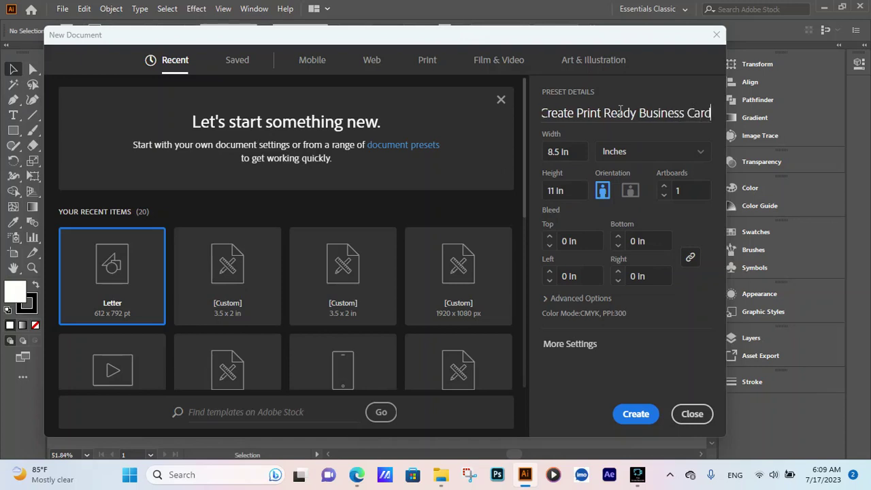
{"action": "left_click", "coordinate": [577, 154]}
{"action": "type", "text": "3.5"}
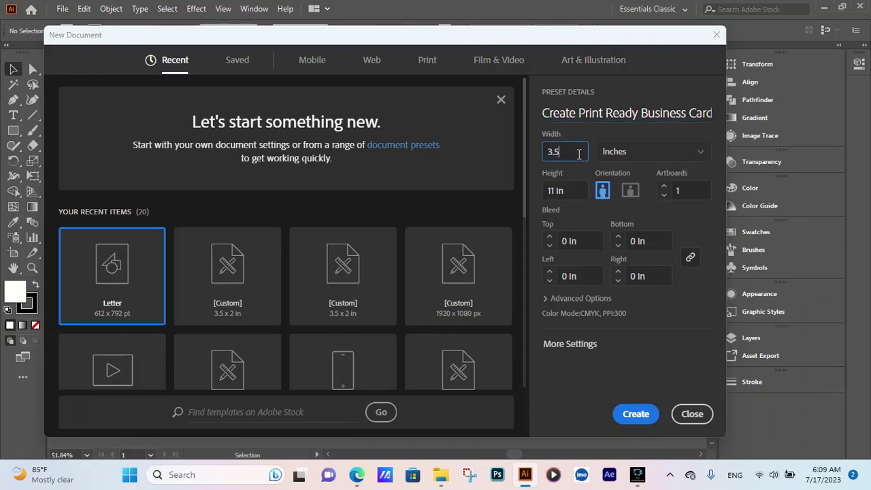
{"action": "key", "text": "Tab"}
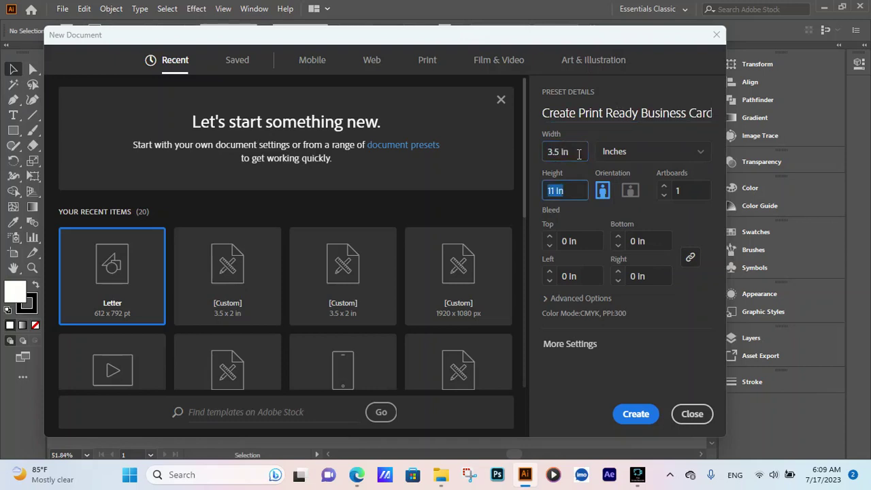
{"action": "type", "text": "2"}
Give it two artboards, 0.125 in bleed and 0.2 in artboard spacing, and create it
{"action": "left_click", "coordinate": [664, 186]}
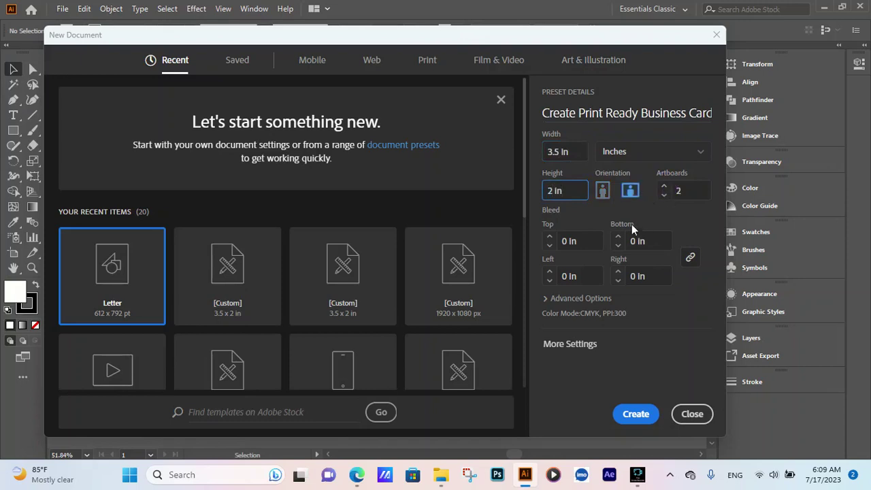
{"action": "left_click", "coordinate": [549, 236]}
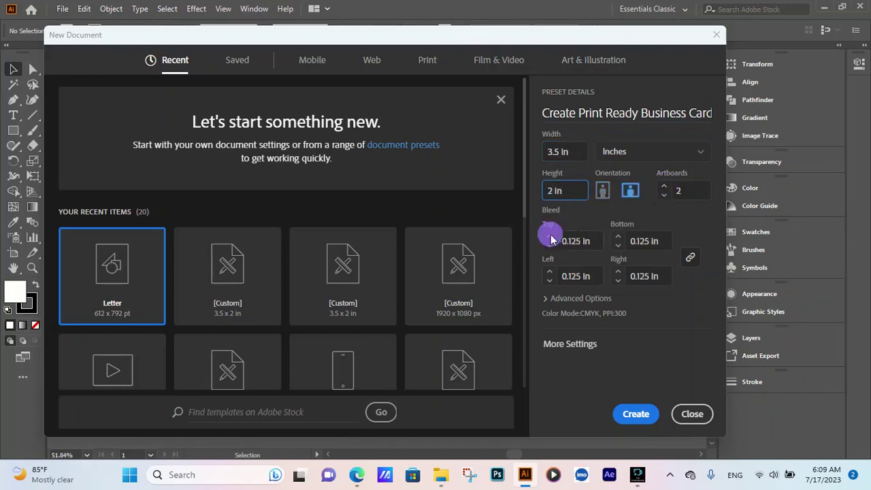
{"action": "left_click", "coordinate": [575, 298]}
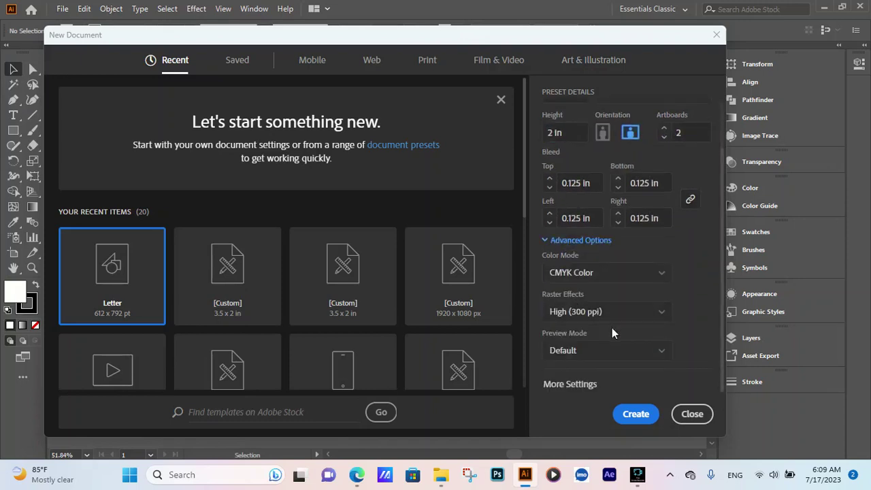
{"action": "left_click", "coordinate": [577, 389]}
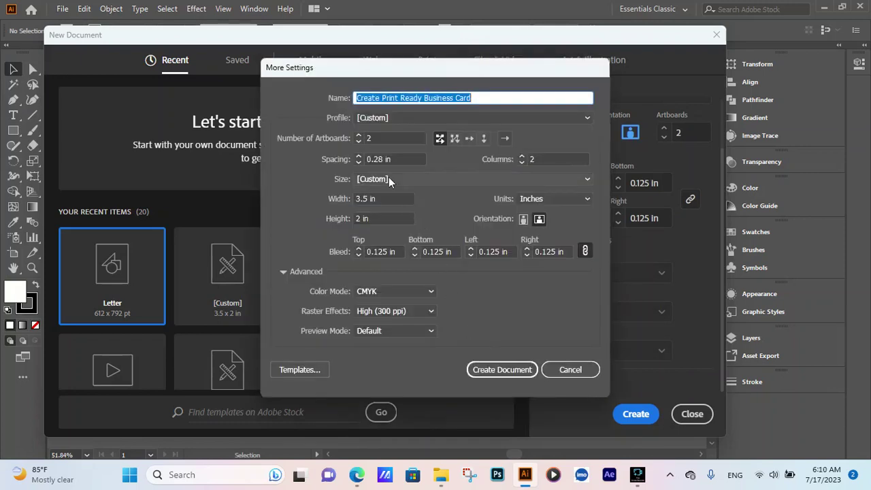
{"action": "left_click", "coordinate": [359, 162]}
{"action": "type", "text": "0.2"}
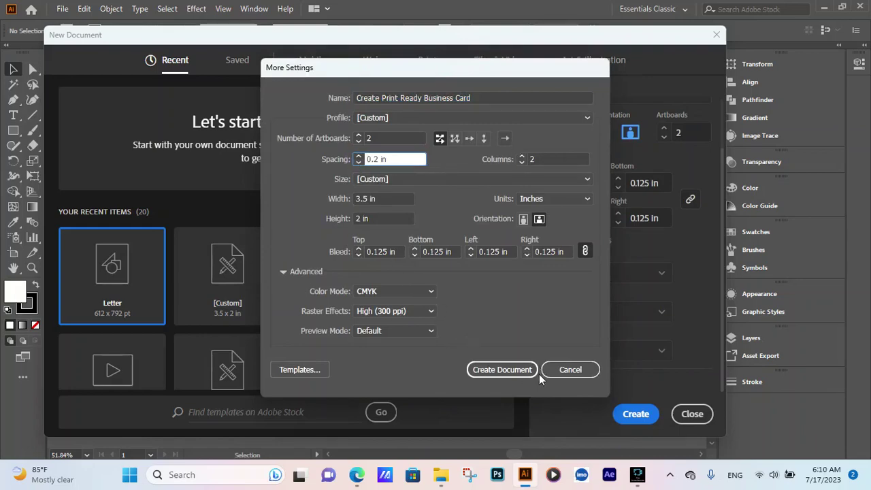
{"action": "left_click", "coordinate": [520, 368]}
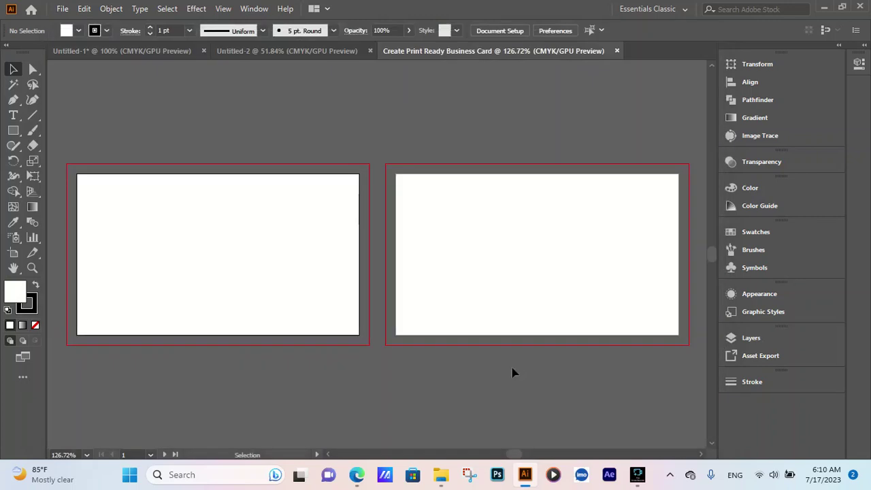
Draw a rectangle of exactly 3.25 × 1.75 in
{"action": "left_click", "coordinate": [13, 131]}
{"action": "left_click", "coordinate": [232, 253]}
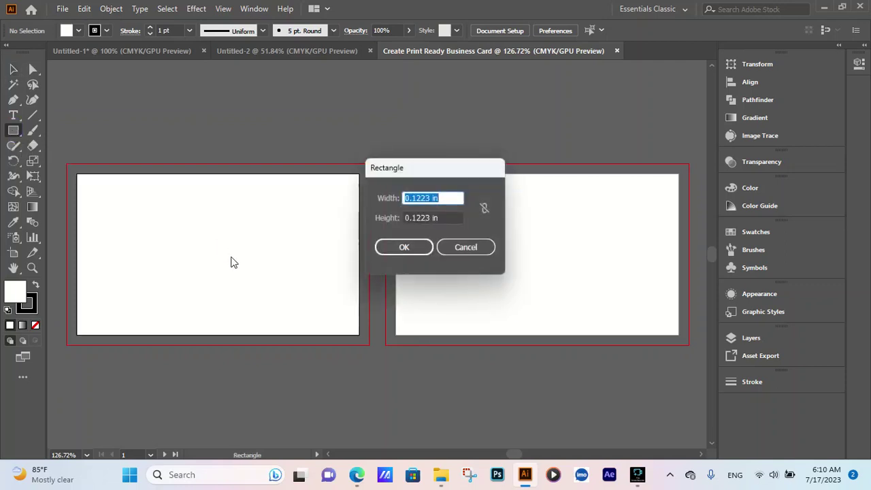
{"action": "type", "text": "3.25"}
{"action": "key", "text": "Tab"}
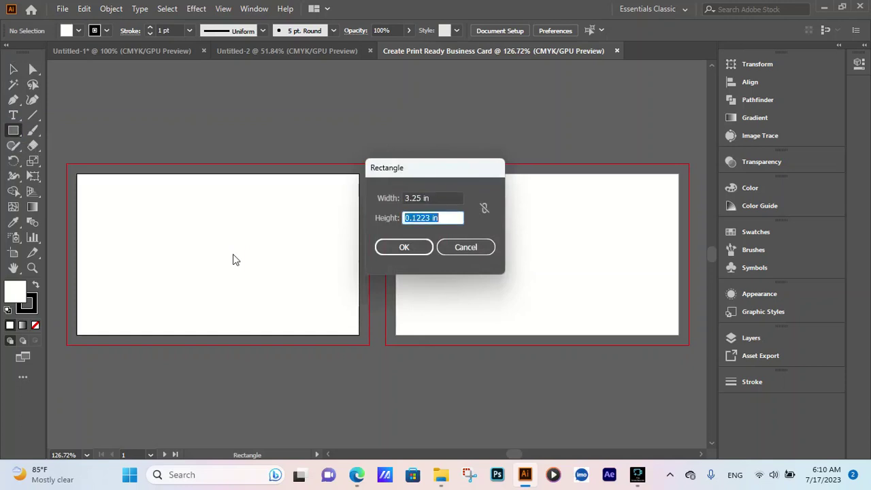
{"action": "type", "text": "1.75"}
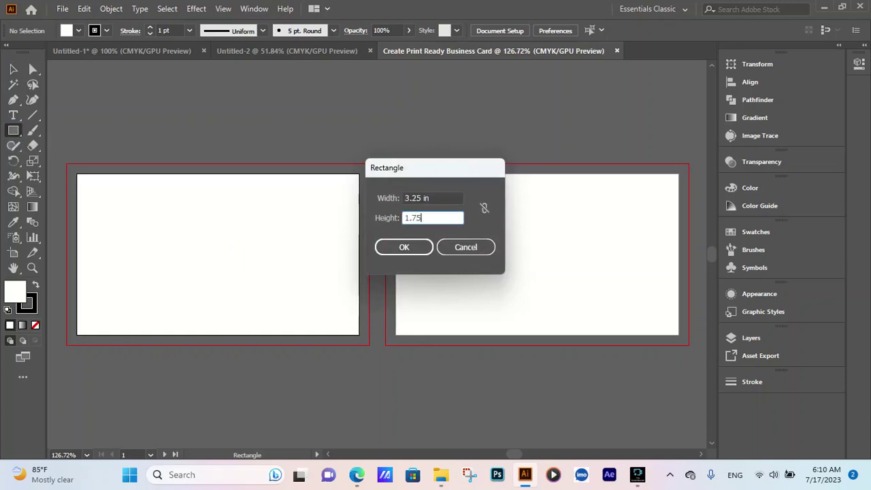
{"action": "key", "text": "Return"}
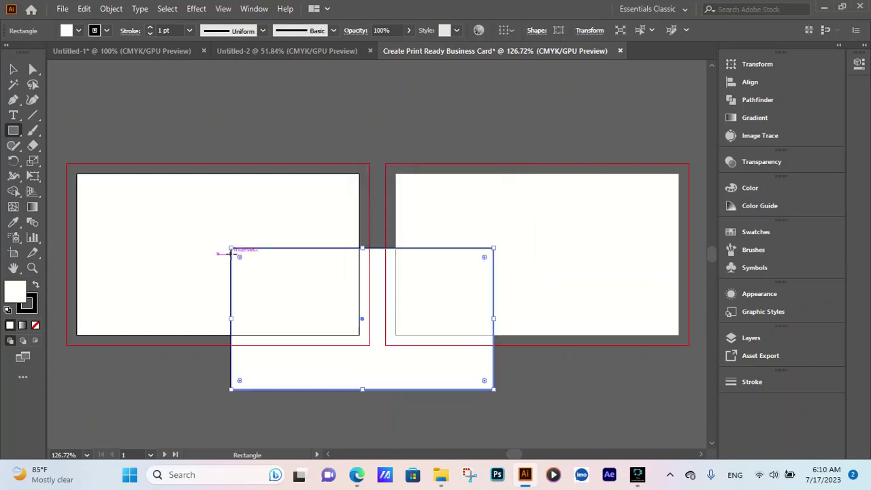
Move the rectangle onto the left artboard and centre it horizontally on that artboard
{"action": "left_click", "coordinate": [13, 68]}
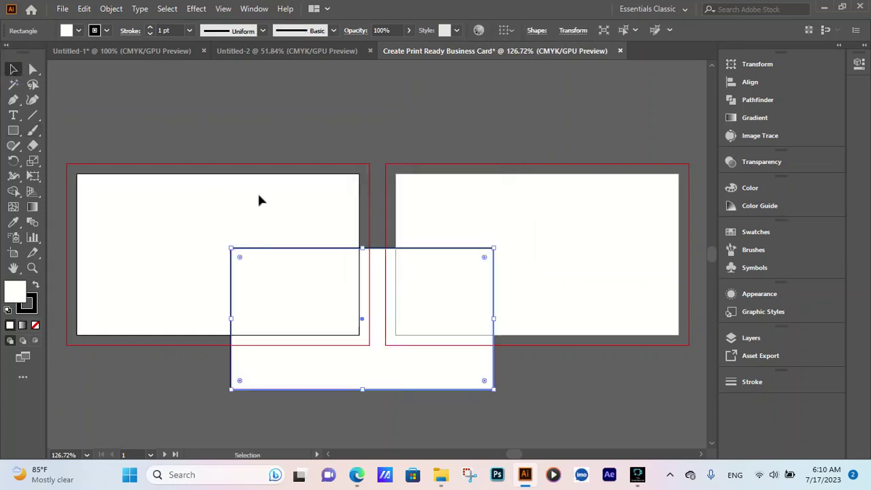
{"action": "left_click_drag", "start_coordinate": [285, 278], "coordinate": [153, 214]}
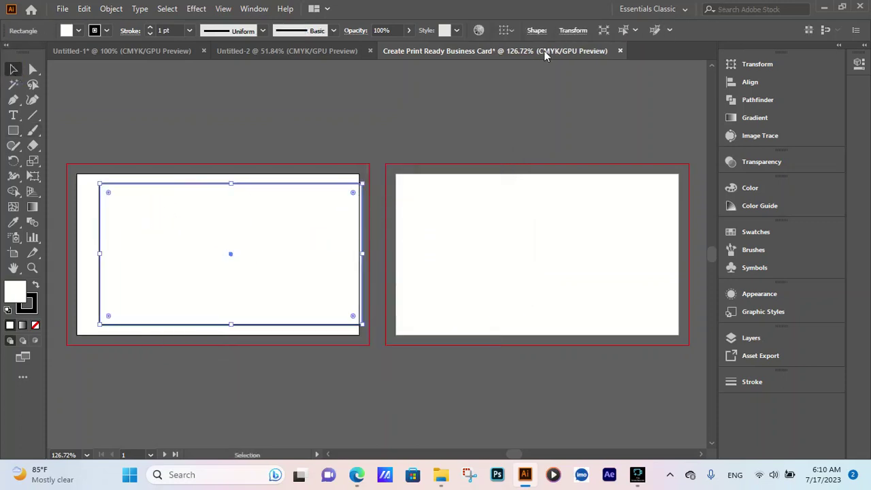
{"action": "left_click", "coordinate": [506, 30]}
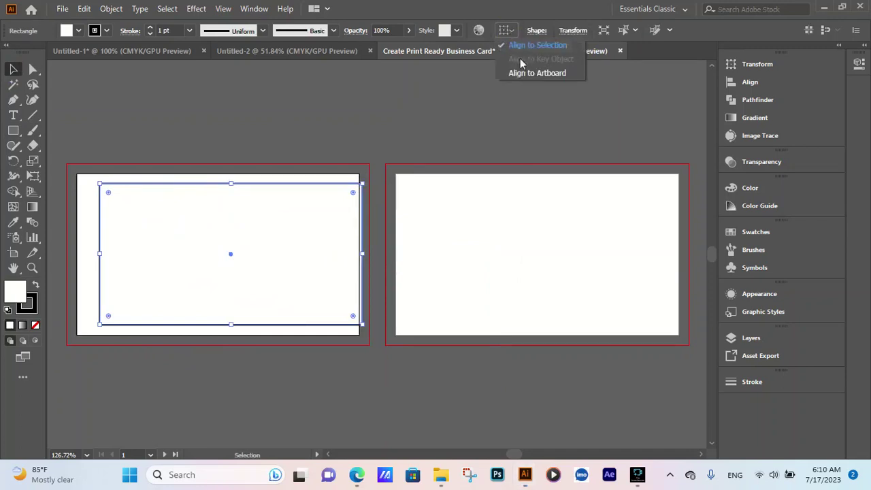
{"action": "left_click", "coordinate": [527, 72]}
{"action": "left_click", "coordinate": [546, 30]}
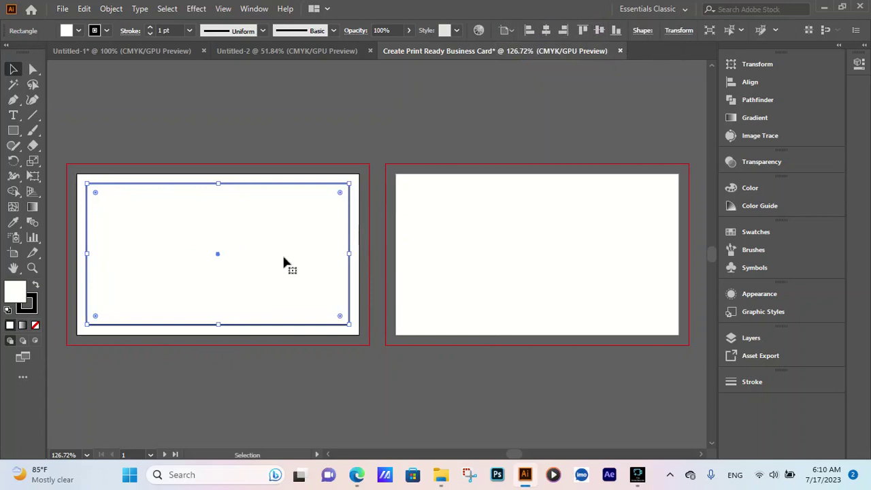
Copy the rectangle onto the right artboard and centre it there as well
{"action": "left_click_drag", "start_coordinate": [281, 258], "coordinate": [610, 257]}
{"action": "left_click", "coordinate": [402, 250]}
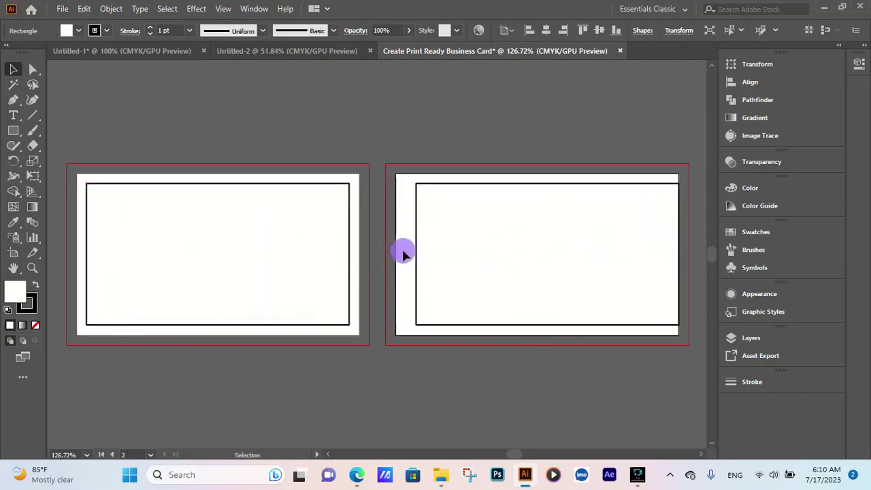
{"action": "left_click", "coordinate": [451, 247]}
{"action": "left_click", "coordinate": [544, 32]}
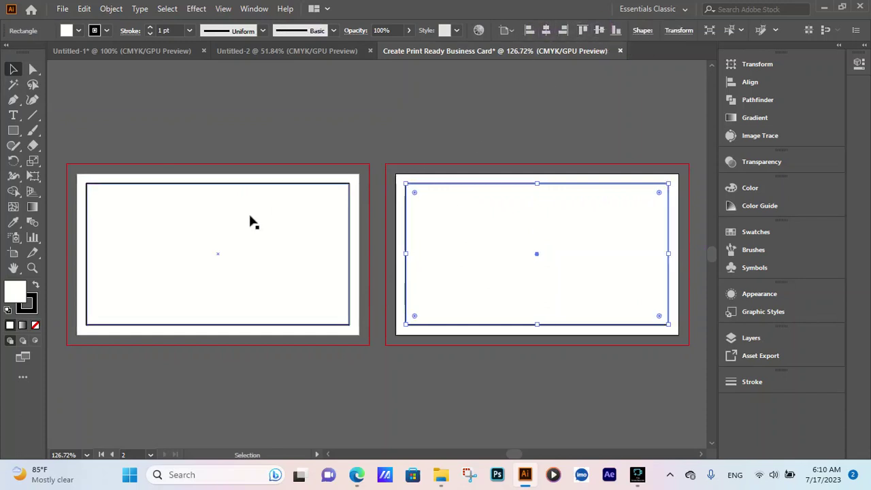
Convert both inset rectangles into safe-area guides
{"action": "left_click", "coordinate": [207, 233]}
{"action": "right_click", "coordinate": [209, 237]}
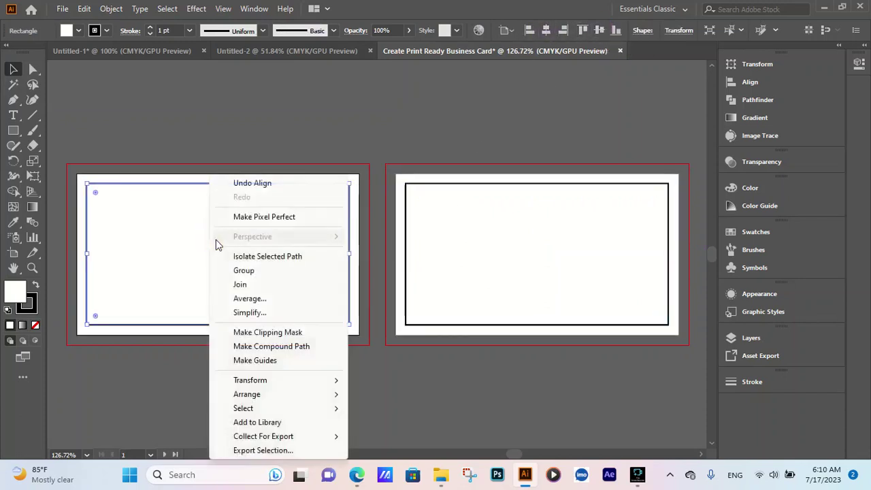
{"action": "left_click", "coordinate": [258, 360]}
{"action": "left_click", "coordinate": [461, 284]}
{"action": "right_click", "coordinate": [462, 284]}
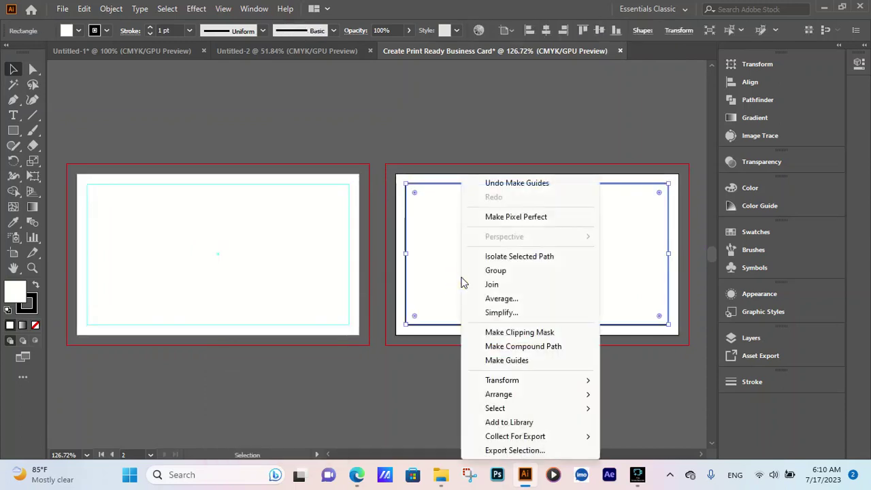
{"action": "left_click", "coordinate": [501, 362]}
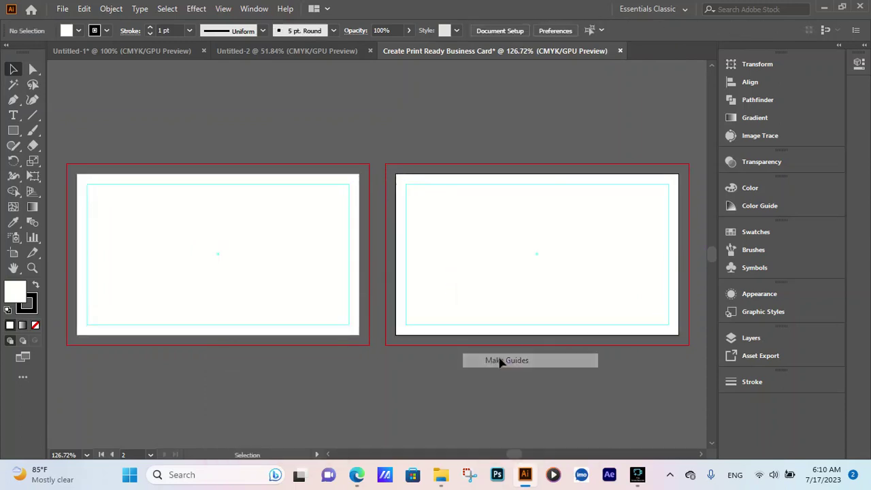
{"action": "left_click", "coordinate": [197, 385]}
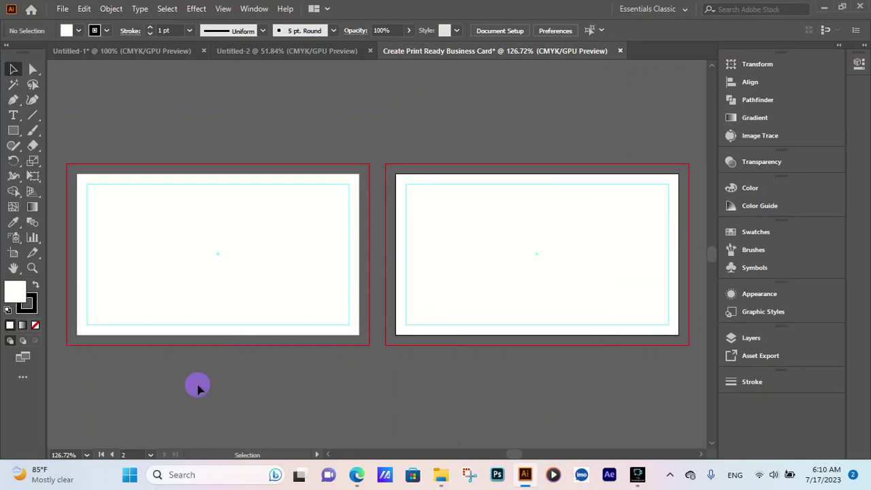
{"action": "left_click", "coordinate": [13, 130]}
Draw a 3.75 × 2.25 in rectangle and position it over the front card's bleed area
{"action": "left_click", "coordinate": [238, 187]}
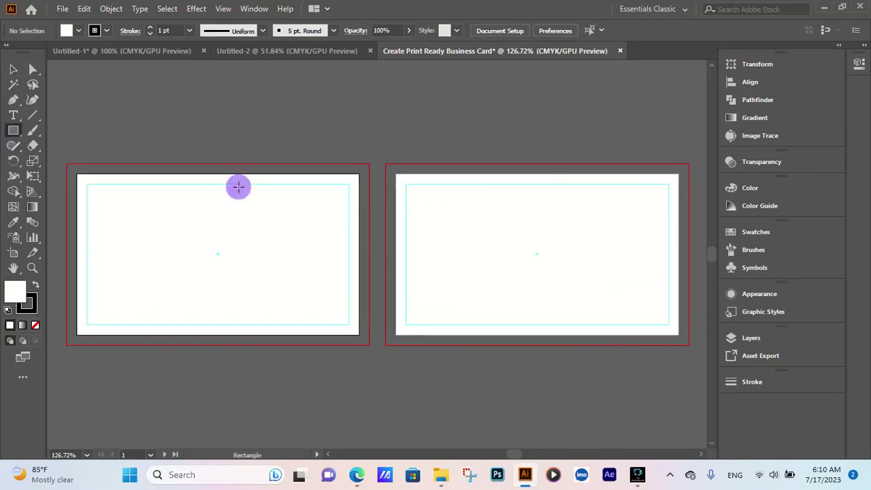
{"action": "type", "text": "3.75"}
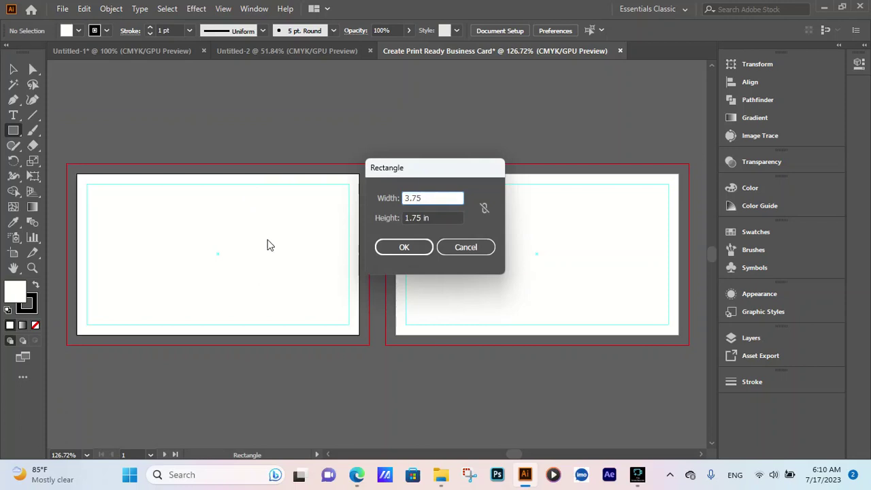
{"action": "key", "text": "Tab"}
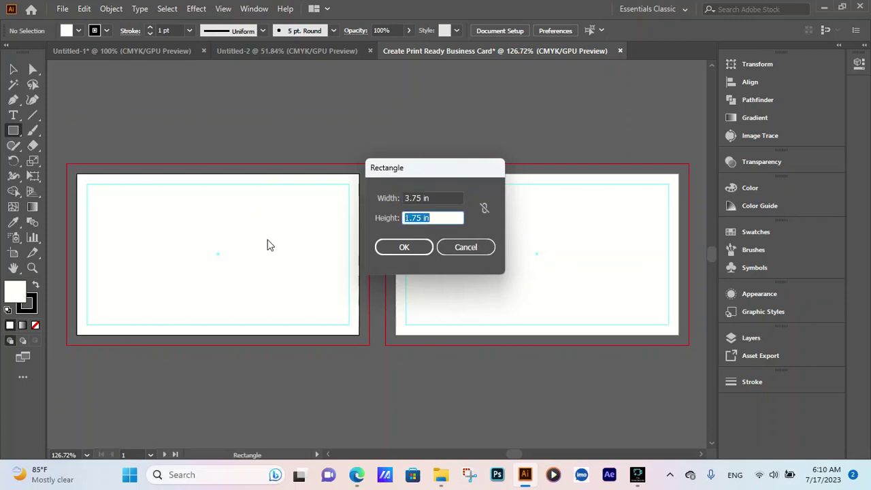
{"action": "type", "text": "2.25"}
{"action": "key", "text": "Return"}
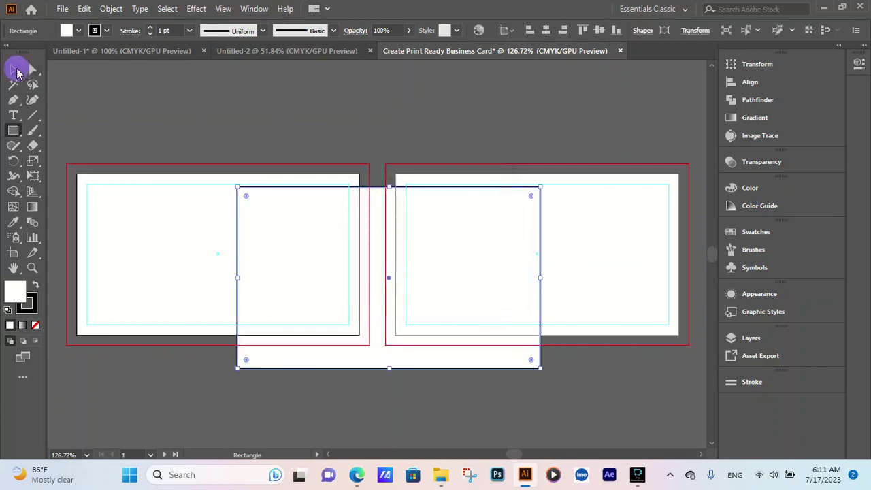
{"action": "left_click", "coordinate": [14, 68]}
{"action": "left_click_drag", "start_coordinate": [299, 245], "coordinate": [132, 226]}
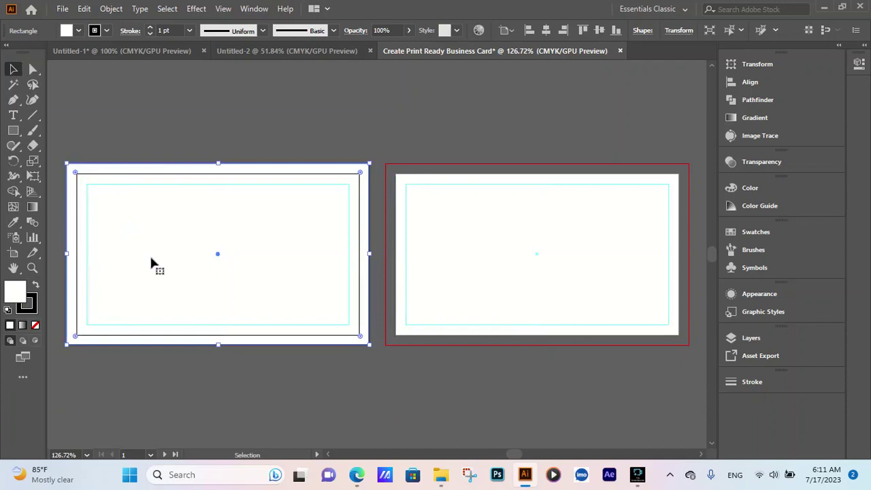
Copy it onto the back card, delete the stray path, and paste the reference artwork
{"action": "scroll", "coordinate": [573, 224], "scroll_direction": "down", "scroll_amount": 1, "text": "alt"}
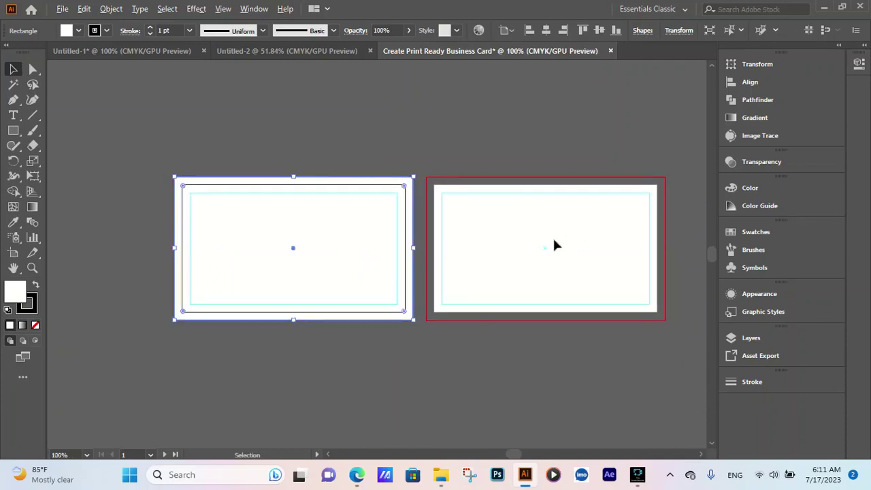
{"action": "left_click_drag", "start_coordinate": [340, 251], "coordinate": [587, 251]}
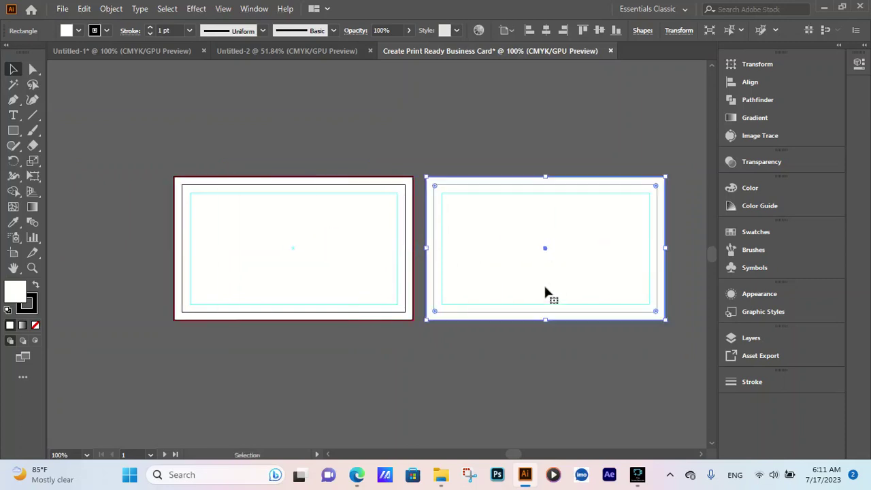
{"action": "left_click", "coordinate": [431, 359]}
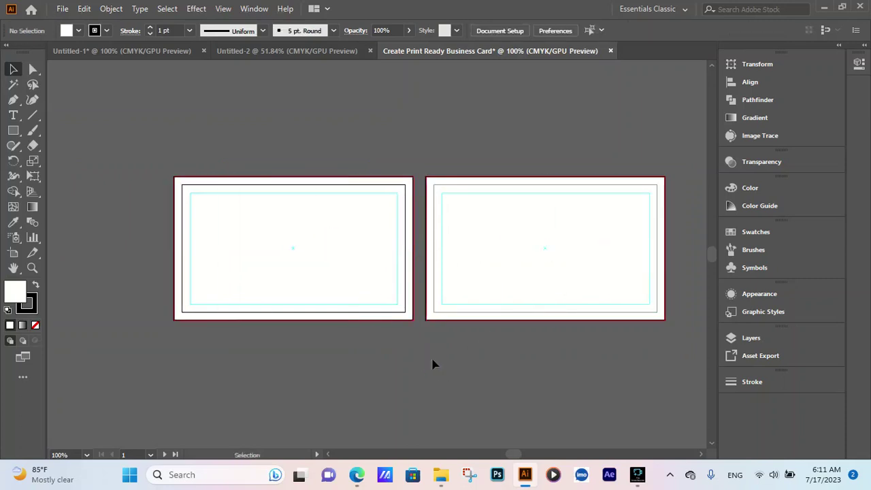
{"action": "key", "text": "ctrl+a"}
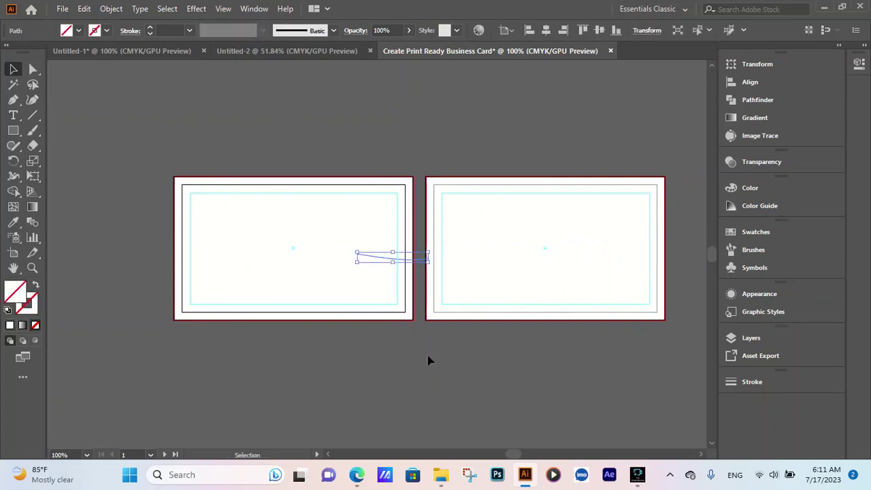
{"action": "key", "text": "Delete"}
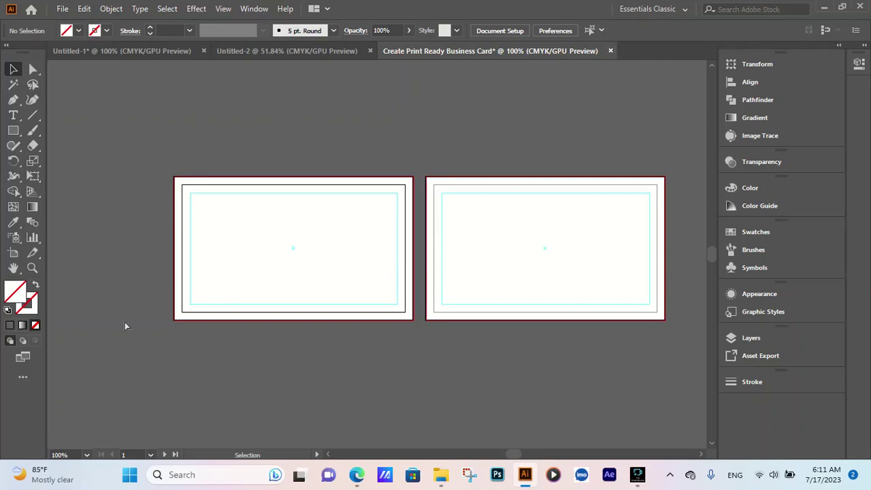
{"action": "key", "text": "ctrl+v"}
Move the pasted Kazi IT Center artwork left of the cards and zoom in on the front card
{"action": "left_click_drag", "start_coordinate": [360, 165], "coordinate": [107, 154]}
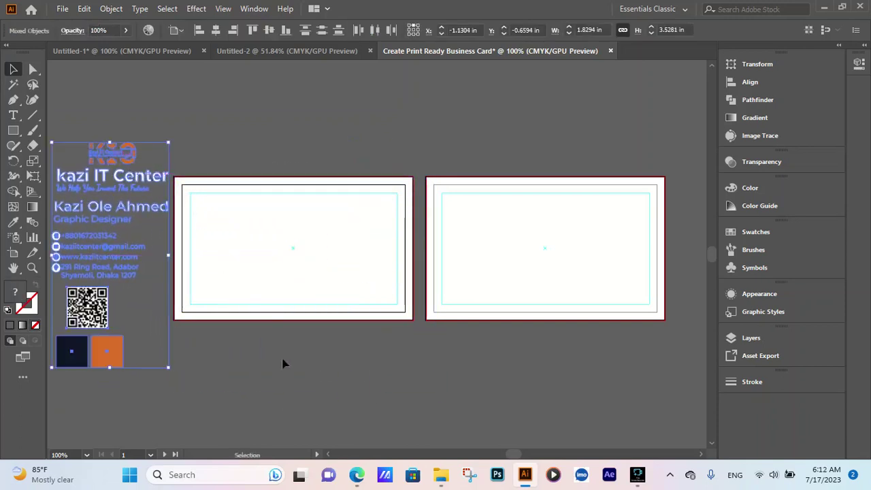
{"action": "scroll", "coordinate": [445, 363], "scroll_direction": "down", "scroll_amount": 1}
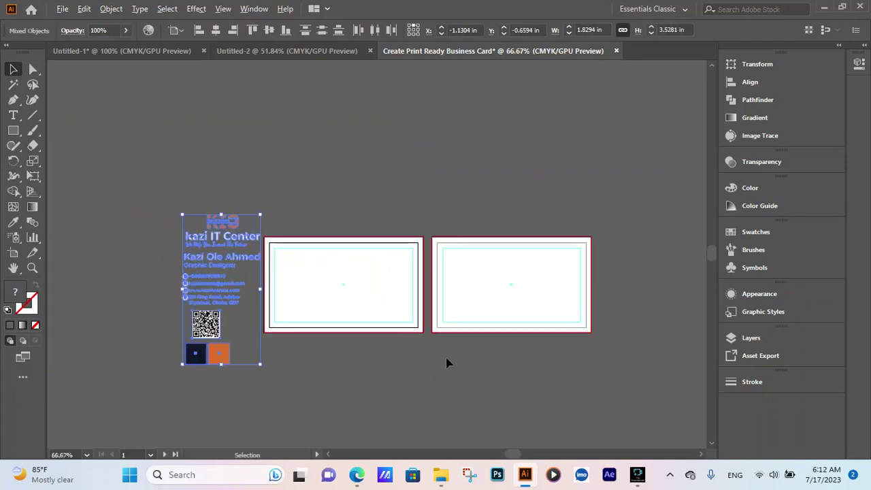
{"action": "scroll", "coordinate": [304, 320], "scroll_direction": "up", "scroll_amount": 2}
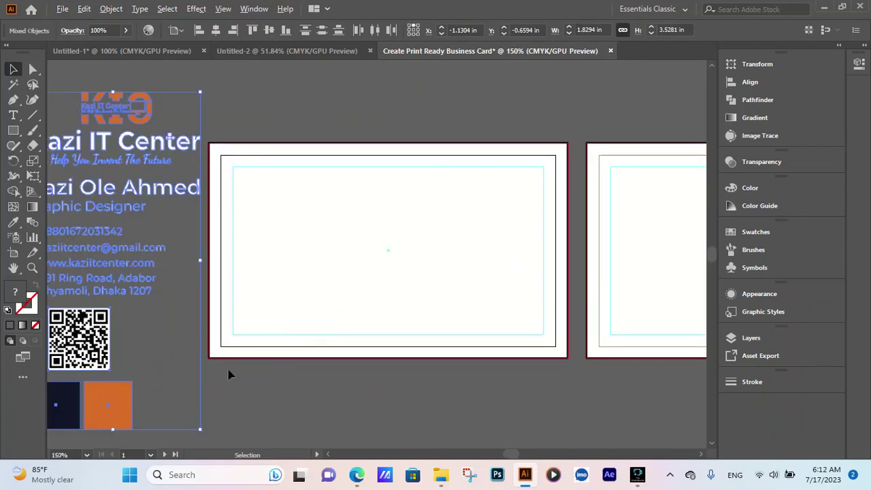
{"action": "scroll", "coordinate": [286, 364], "scroll_direction": "up", "scroll_amount": 1}
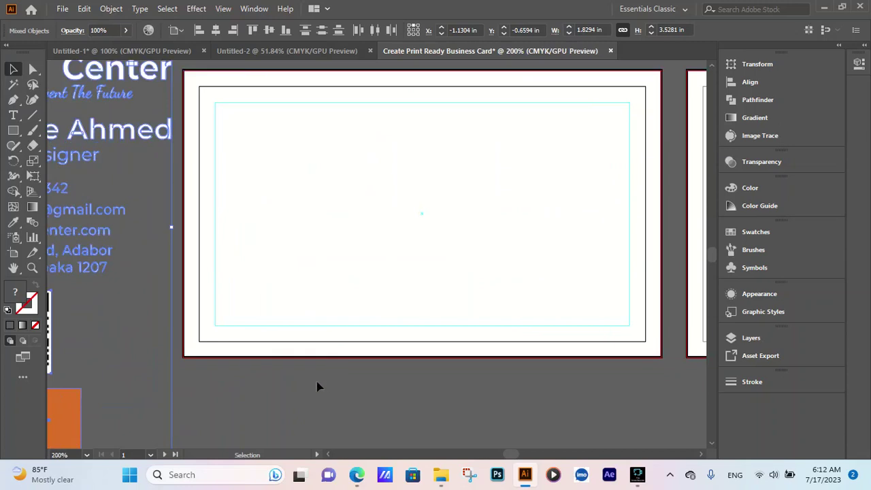
{"action": "left_click", "coordinate": [13, 99]}
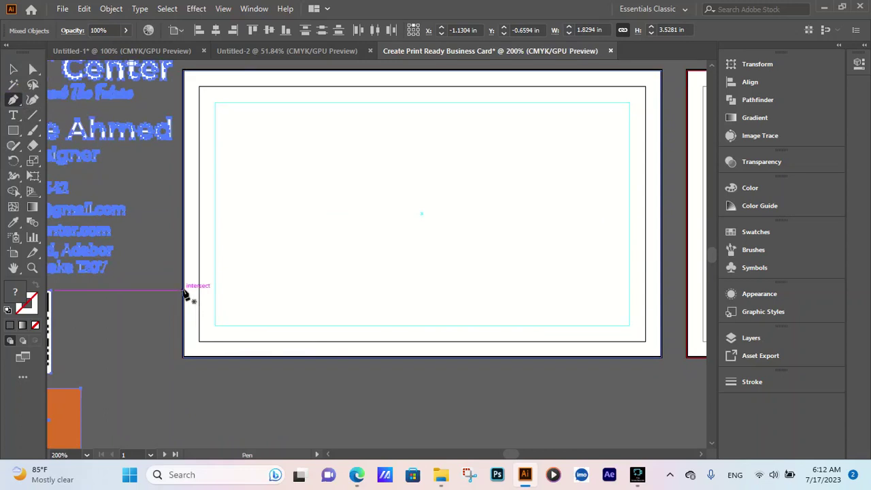
Draw a wavy curve across the front card from its left edge to its right edge
{"action": "left_click", "coordinate": [182, 284]}
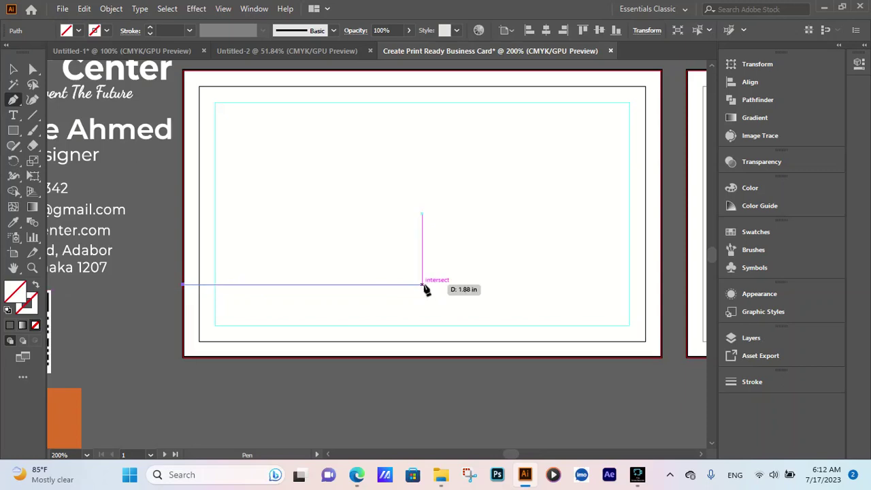
{"action": "mouse_move", "coordinate": [422, 285]}
{"action": "left_mouse_down"}
{"action": "mouse_move", "coordinate": [440, 267]}
{"action": "mouse_move", "coordinate": [500, 246]}
{"action": "mouse_move", "coordinate": [539, 248]}
{"action": "mouse_move", "coordinate": [543, 234]}
{"action": "mouse_move", "coordinate": [543, 243]}
{"action": "left_mouse_up"}
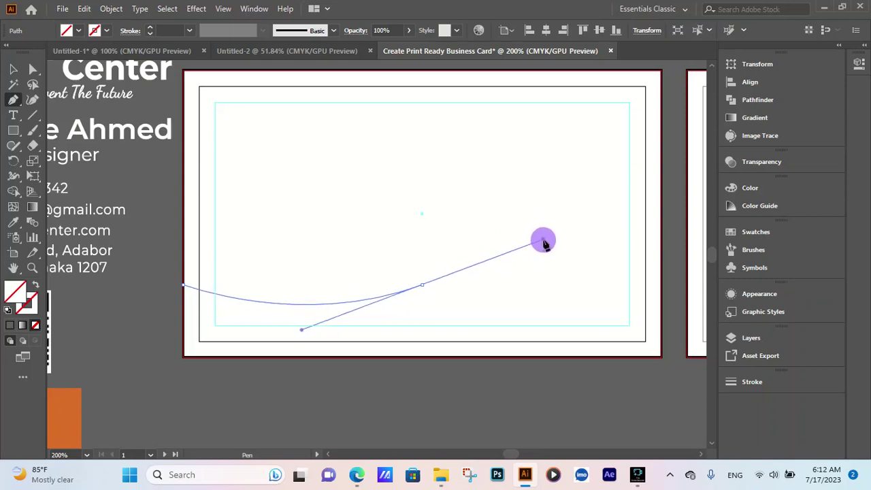
{"action": "left_click_drag", "start_coordinate": [544, 243], "coordinate": [542, 239]}
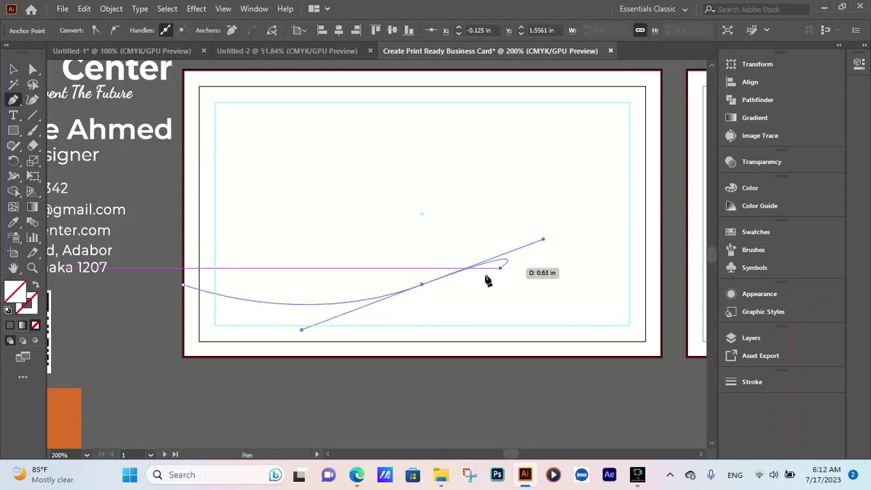
{"action": "left_click", "coordinate": [422, 285]}
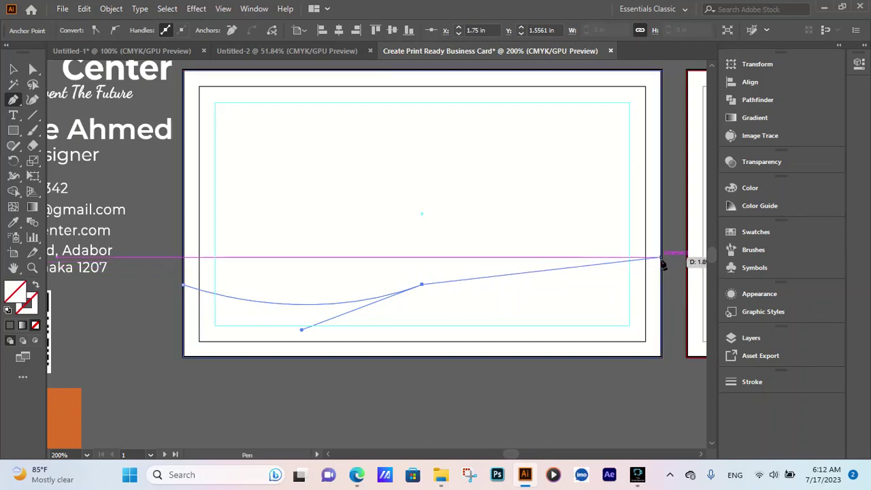
{"action": "mouse_move", "coordinate": [661, 257]}
{"action": "left_mouse_down"}
{"action": "mouse_move", "coordinate": [677, 288]}
{"action": "mouse_move", "coordinate": [723, 305]}
{"action": "mouse_move", "coordinate": [463, 294]}
{"action": "left_mouse_up"}
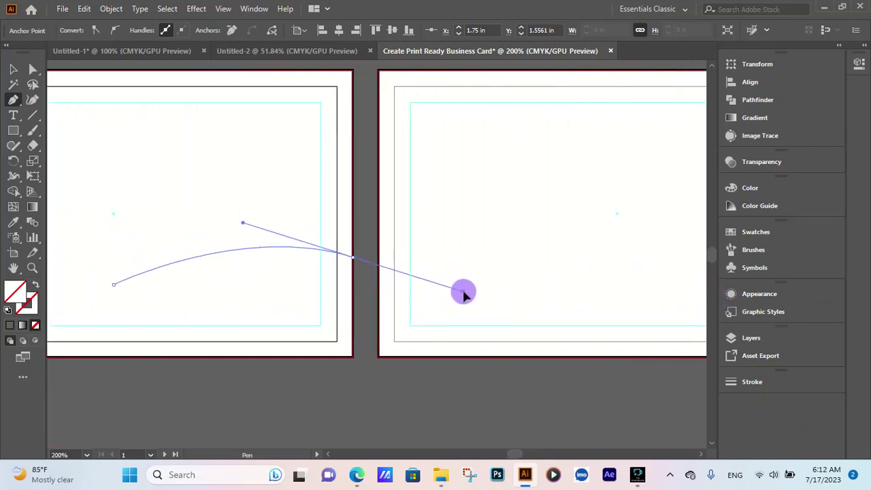
{"action": "left_click_drag", "start_coordinate": [463, 292], "coordinate": [464, 294]}
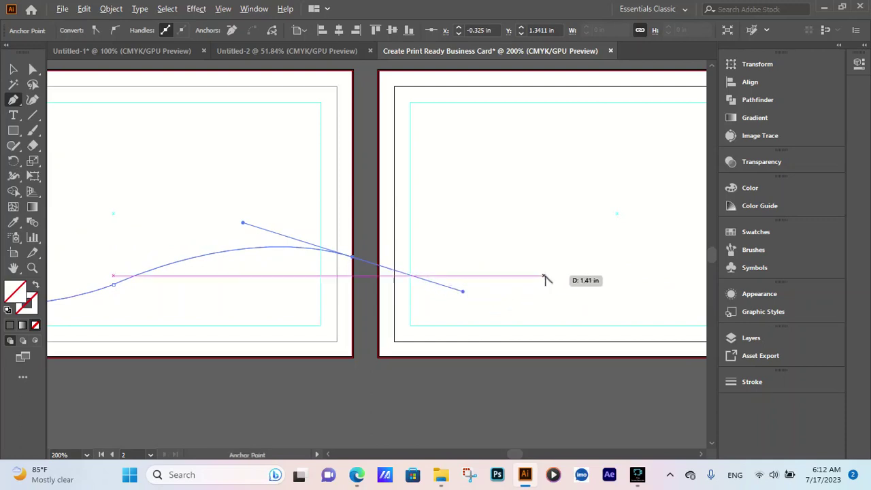
Add bottom-right and bottom-left corners and close the wave shape at its start point
{"action": "key", "text": "ctrl+minus"}
{"action": "key", "text": "ctrl+minus"}
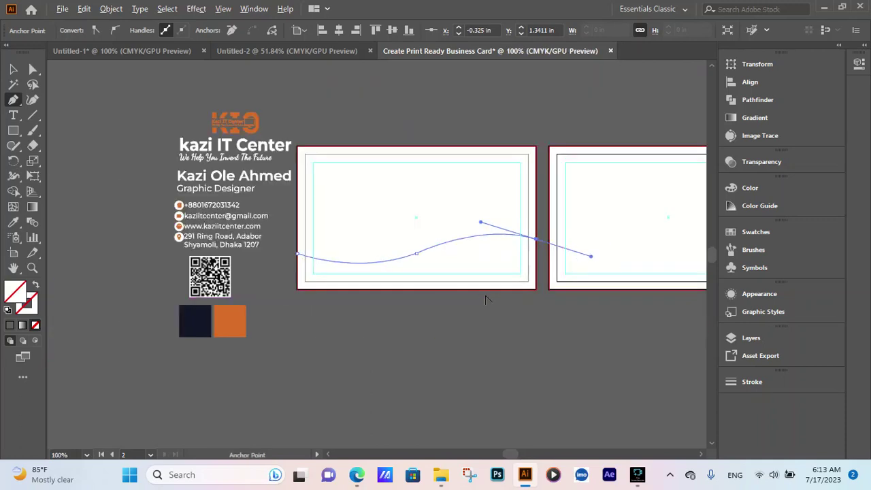
{"action": "scroll", "coordinate": [435, 278], "scroll_direction": "up", "scroll_amount": 1}
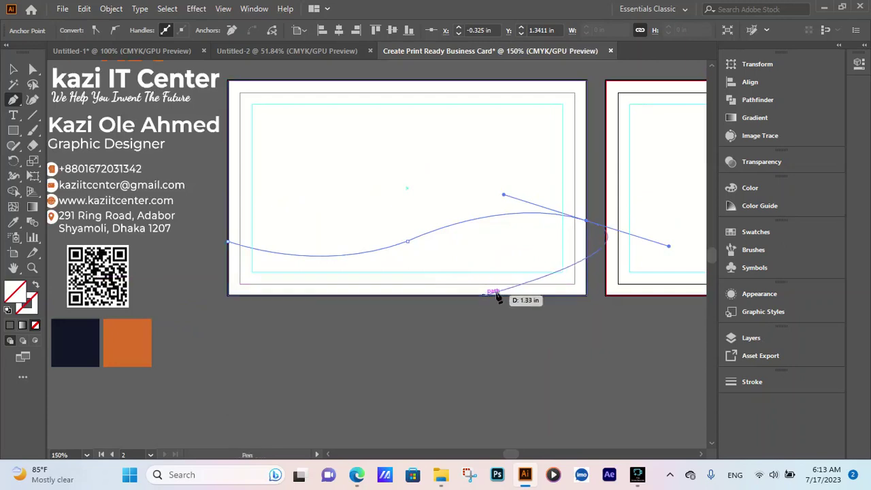
{"action": "left_click", "coordinate": [584, 221]}
{"action": "left_click", "coordinate": [586, 295]}
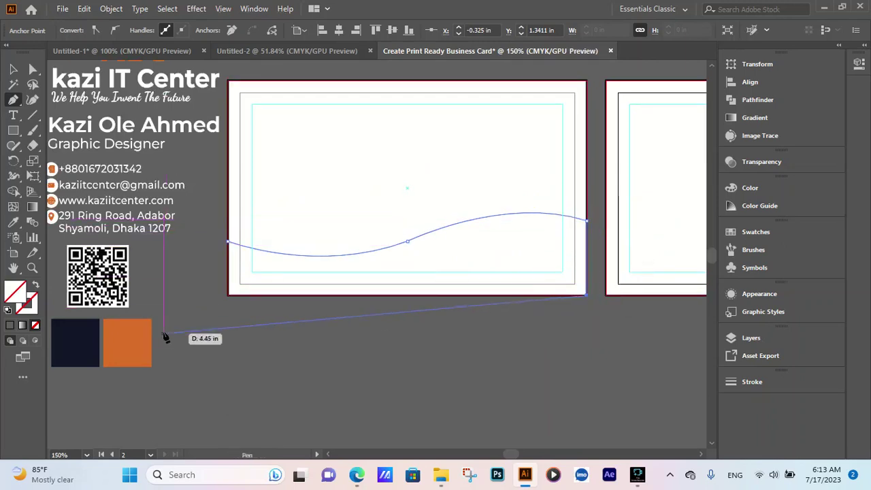
{"action": "left_click", "coordinate": [228, 295]}
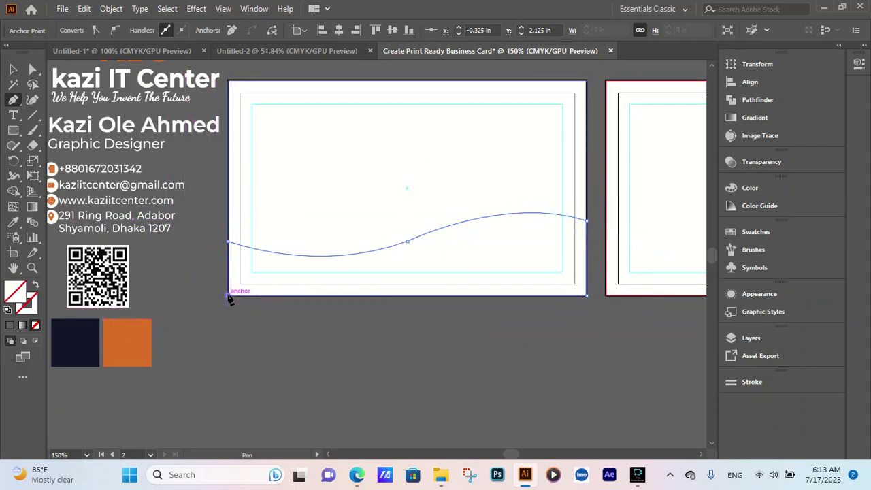
{"action": "left_click", "coordinate": [228, 242]}
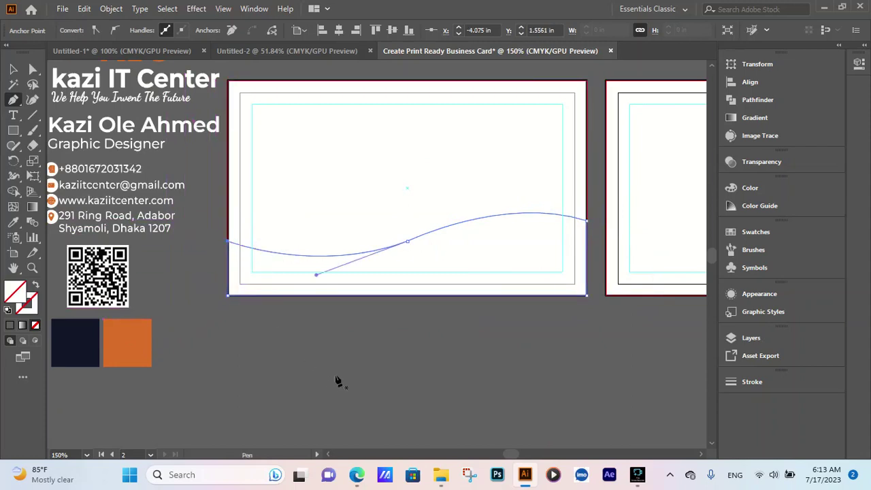
Make the wave's middle anchor smooth, then select the unfilled wave-shaped path
{"action": "left_click", "coordinate": [32, 69]}
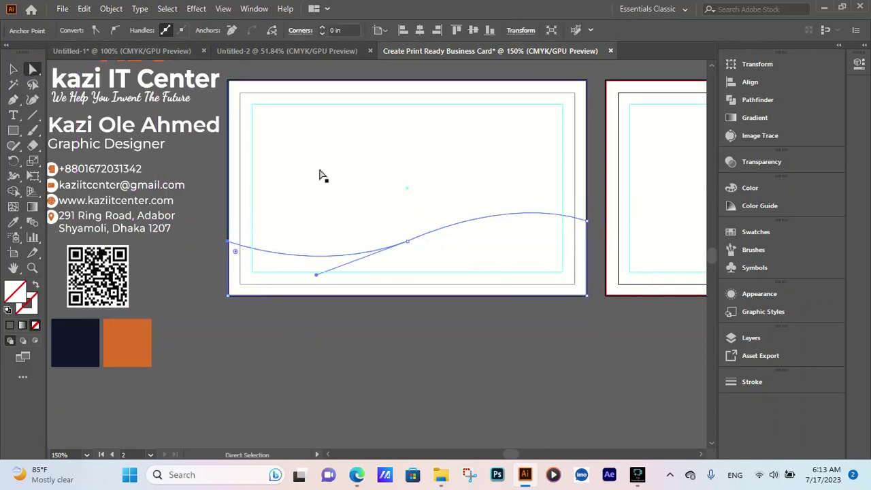
{"action": "left_click", "coordinate": [407, 241]}
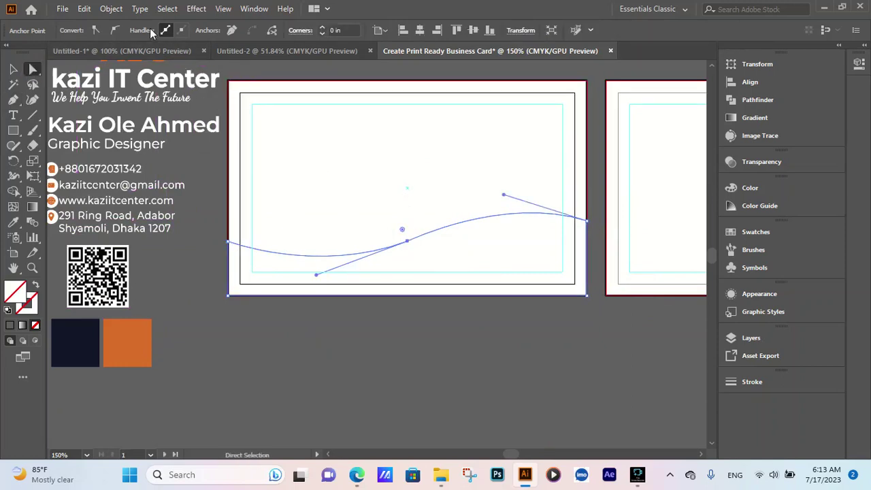
{"action": "left_click", "coordinate": [115, 30]}
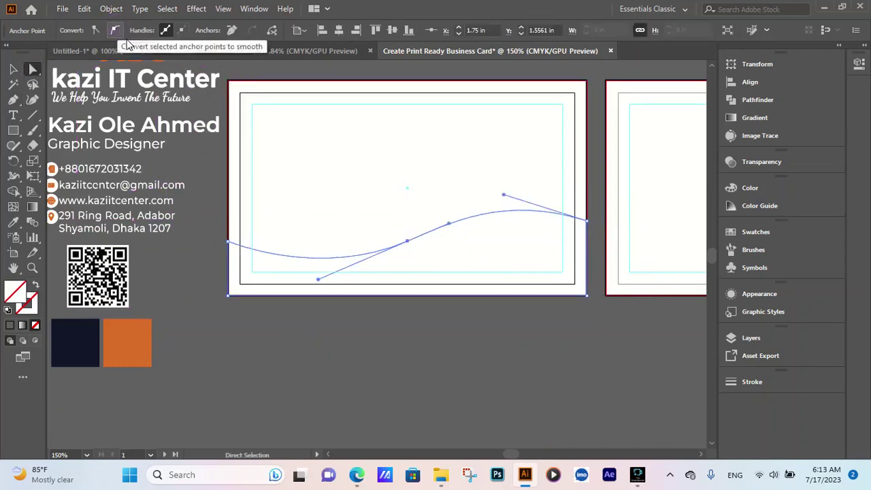
{"action": "left_click", "coordinate": [441, 351]}
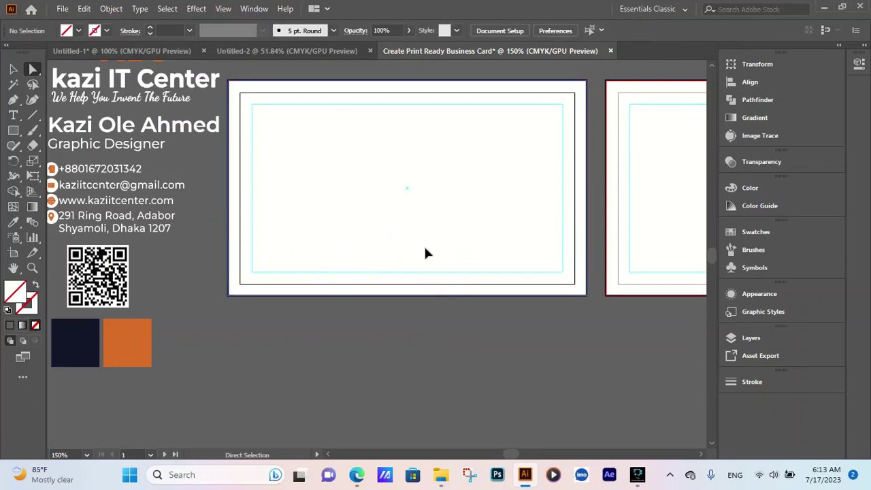
{"action": "left_click", "coordinate": [424, 253]}
{"action": "left_click", "coordinate": [436, 364]}
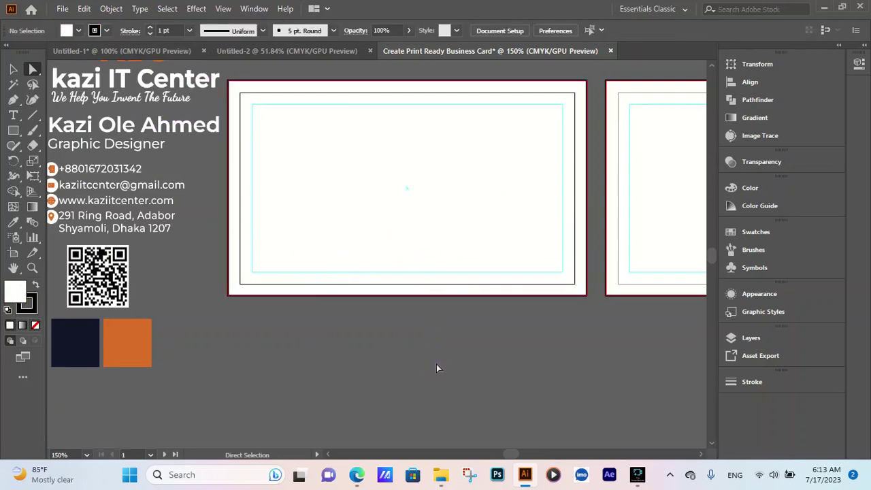
{"action": "left_click", "coordinate": [415, 239]}
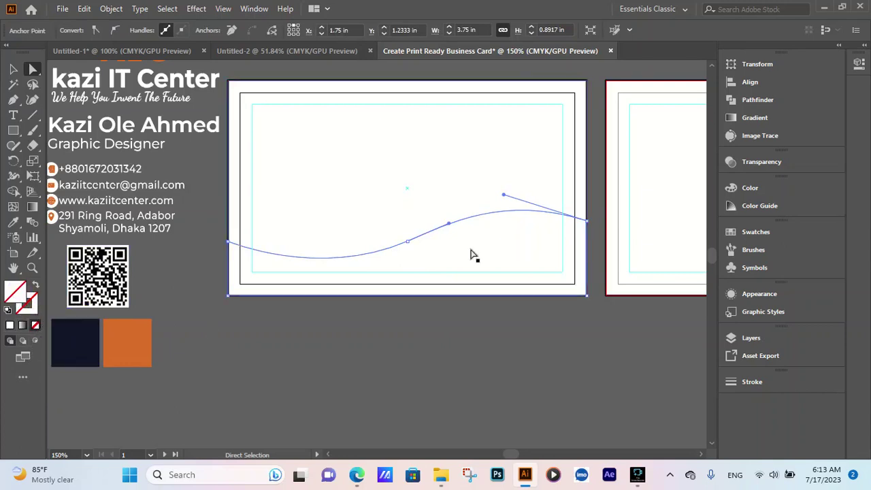
Fill the wave shape with the orange sampled from the reference swatch via the Eyedropper
{"action": "left_click", "coordinate": [16, 289]}
{"action": "double_click", "coordinate": [16, 289]}
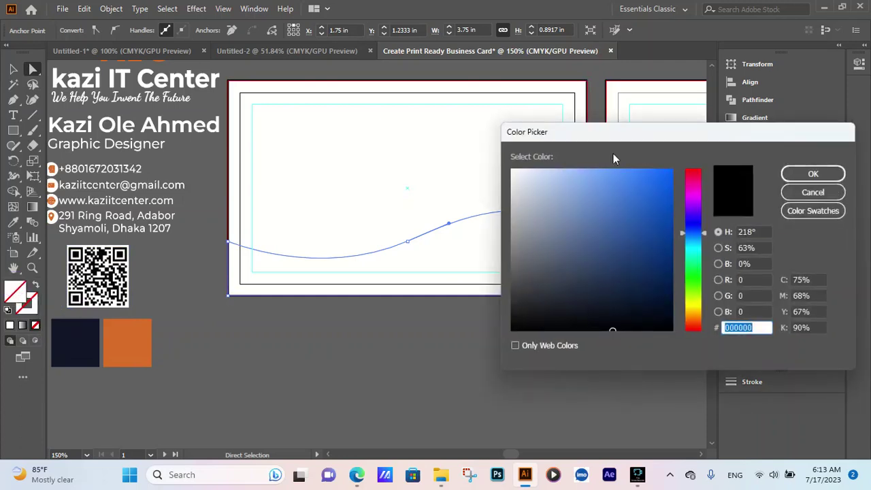
{"action": "left_click", "coordinate": [518, 175]}
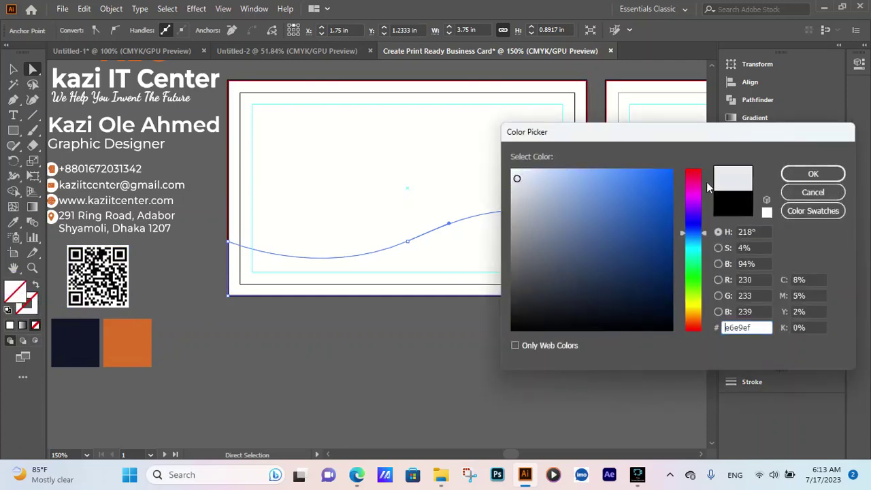
{"action": "left_click", "coordinate": [816, 172]}
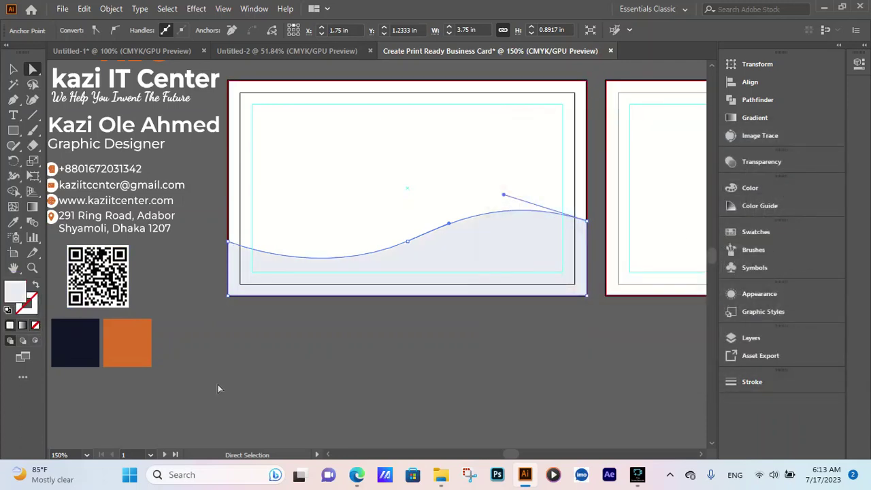
{"action": "left_click", "coordinate": [13, 223]}
{"action": "left_click", "coordinate": [146, 342]}
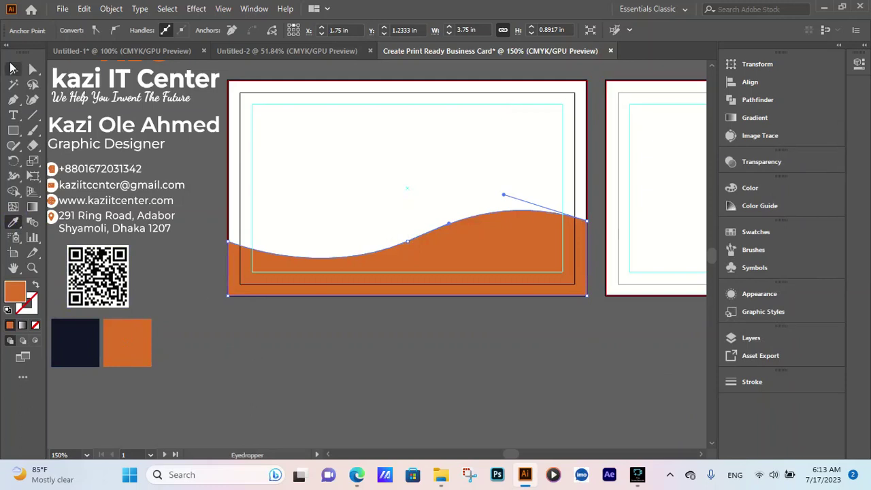
{"action": "left_click", "coordinate": [13, 69]}
{"action": "left_click", "coordinate": [313, 367]}
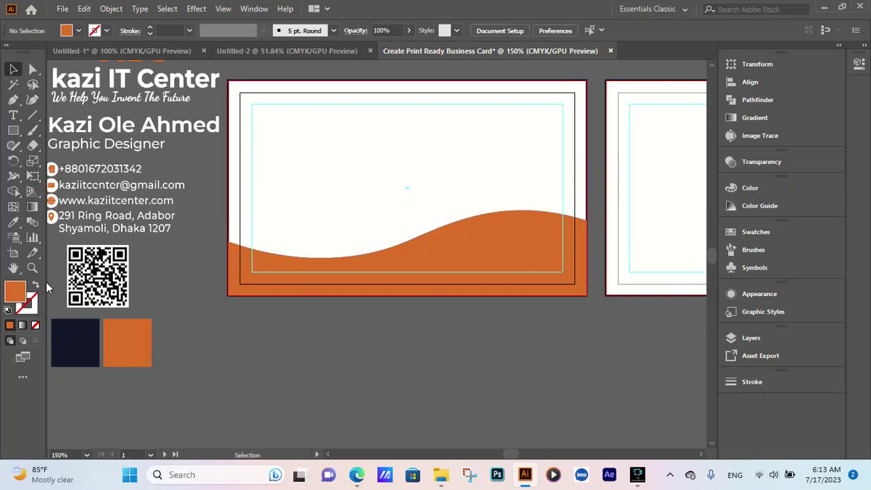
Draw a new path from the wave's left end through a curved middle anchor to the right edge
{"action": "left_click", "coordinate": [13, 99]}
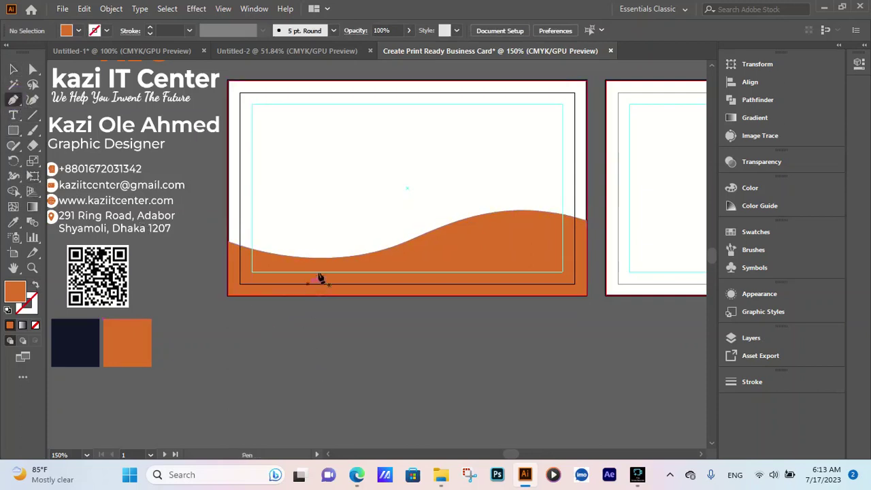
{"action": "scroll", "coordinate": [322, 269], "scroll_direction": "up", "scroll_amount": 1}
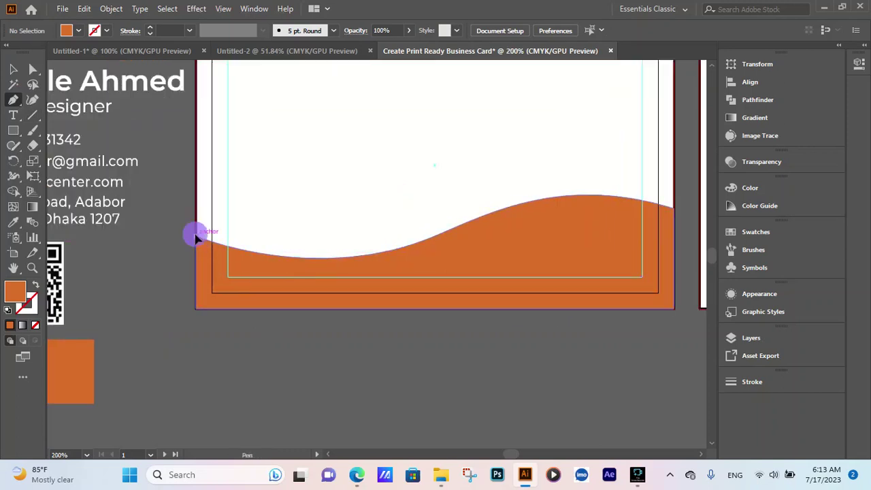
{"action": "left_click", "coordinate": [195, 237]}
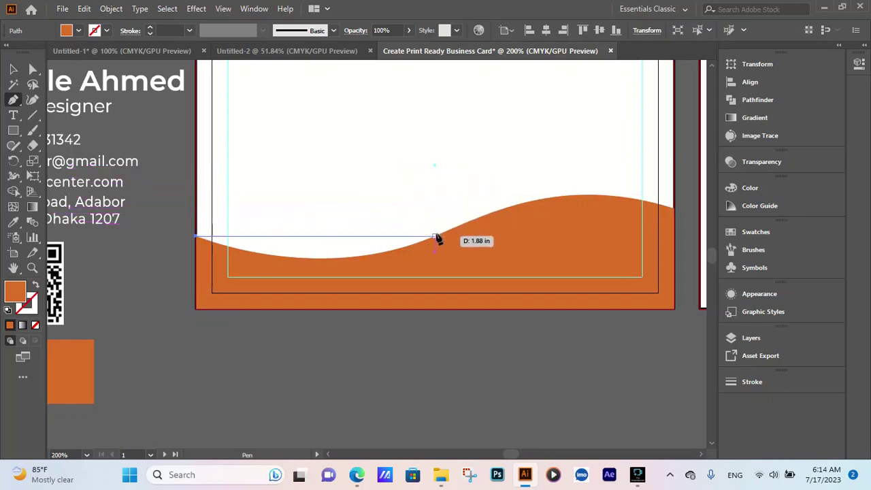
{"action": "mouse_move", "coordinate": [434, 236]}
{"action": "left_mouse_down"}
{"action": "mouse_move", "coordinate": [539, 178]}
{"action": "mouse_move", "coordinate": [542, 191]}
{"action": "mouse_move", "coordinate": [550, 187]}
{"action": "left_mouse_up"}
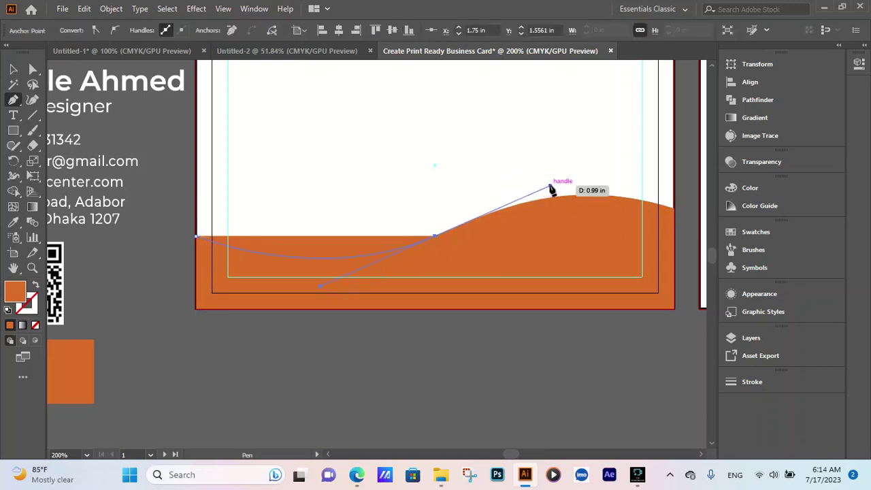
{"action": "left_click", "coordinate": [433, 237]}
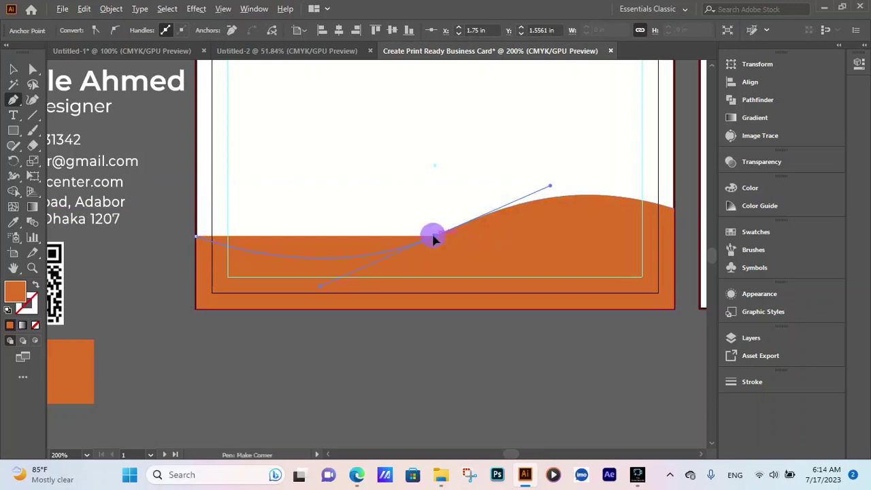
{"action": "scroll", "coordinate": [395, 251], "scroll_direction": "down", "scroll_amount": 3}
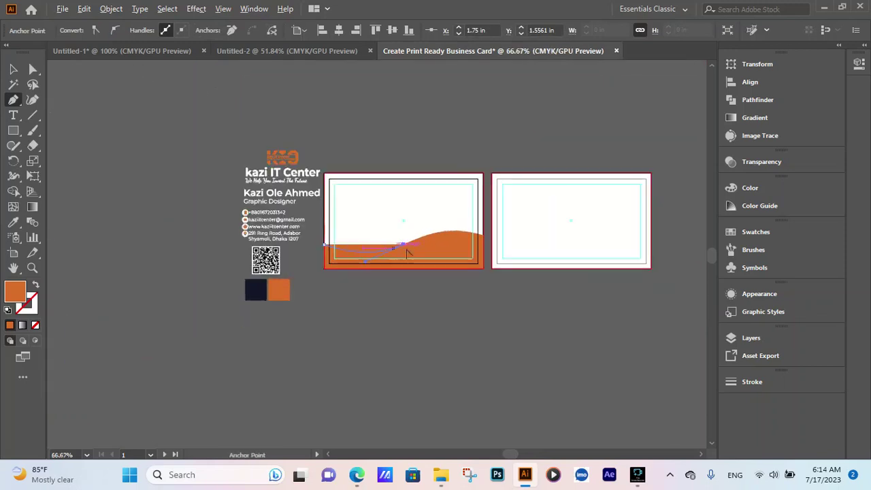
{"action": "scroll", "coordinate": [480, 251], "scroll_direction": "up", "scroll_amount": 2}
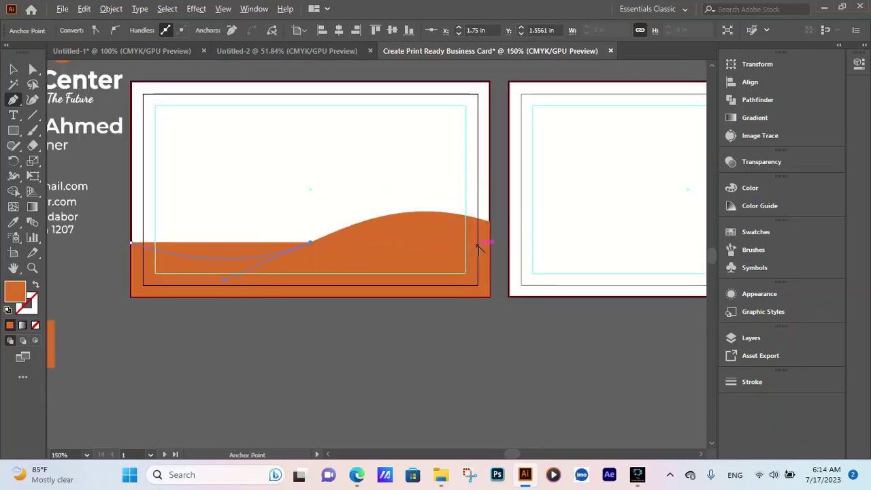
{"action": "scroll", "coordinate": [476, 245], "scroll_direction": "up", "scroll_amount": 1}
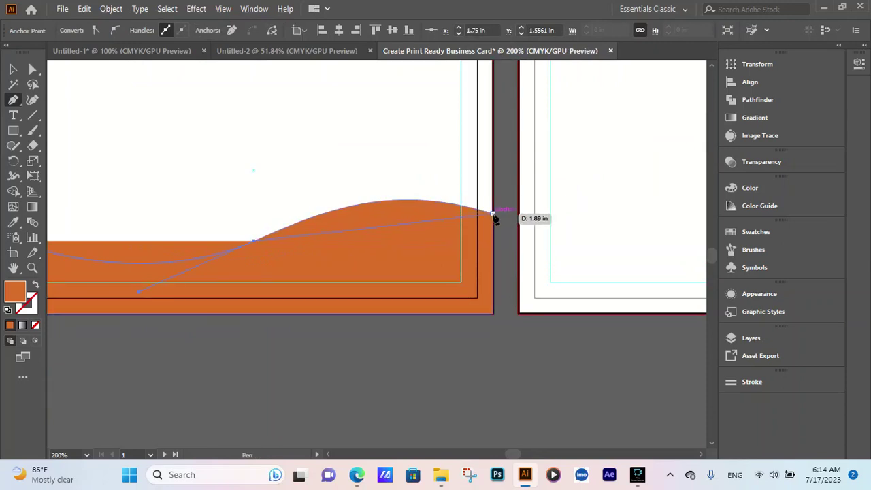
{"action": "mouse_move", "coordinate": [493, 212]}
{"action": "left_mouse_down"}
{"action": "mouse_move", "coordinate": [511, 248]}
{"action": "mouse_move", "coordinate": [617, 253]}
{"action": "mouse_move", "coordinate": [600, 264]}
{"action": "mouse_move", "coordinate": [566, 257]}
{"action": "mouse_move", "coordinate": [626, 256]}
{"action": "mouse_move", "coordinate": [625, 269]}
{"action": "mouse_move", "coordinate": [581, 247]}
{"action": "mouse_move", "coordinate": [610, 258]}
{"action": "left_mouse_up"}
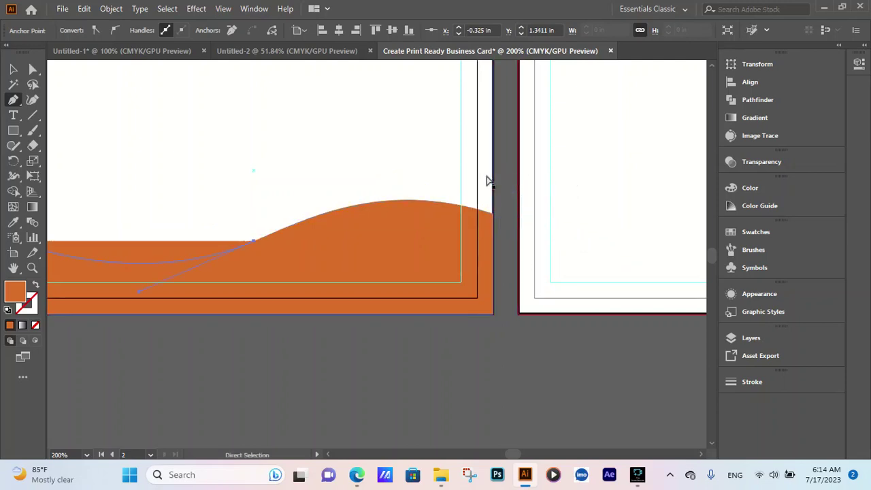
Continue the path back across the card along a higher curve to the left edge
{"action": "mouse_move", "coordinate": [254, 241]}
{"action": "left_mouse_down"}
{"action": "mouse_move", "coordinate": [335, 164]}
{"action": "mouse_move", "coordinate": [380, 215]}
{"action": "mouse_move", "coordinate": [393, 198]}
{"action": "mouse_move", "coordinate": [402, 203]}
{"action": "mouse_move", "coordinate": [310, 197]}
{"action": "mouse_move", "coordinate": [256, 209]}
{"action": "left_mouse_up"}
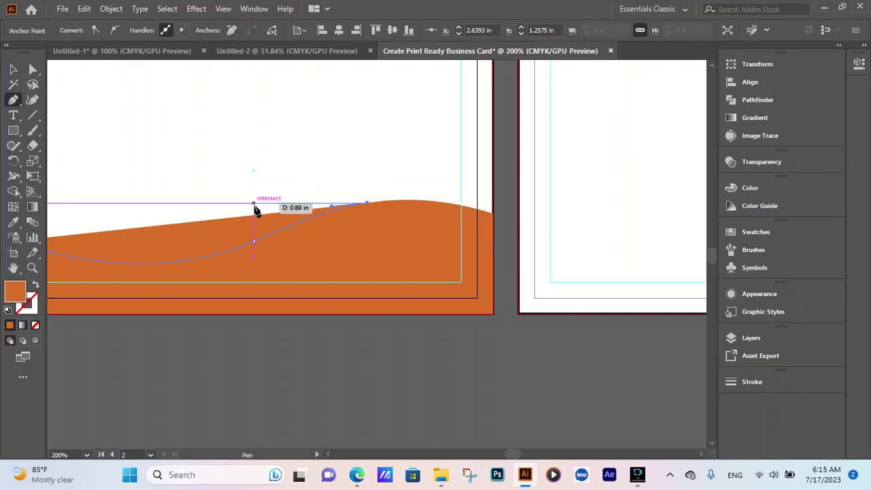
{"action": "left_click_drag", "start_coordinate": [256, 210], "coordinate": [254, 224]}
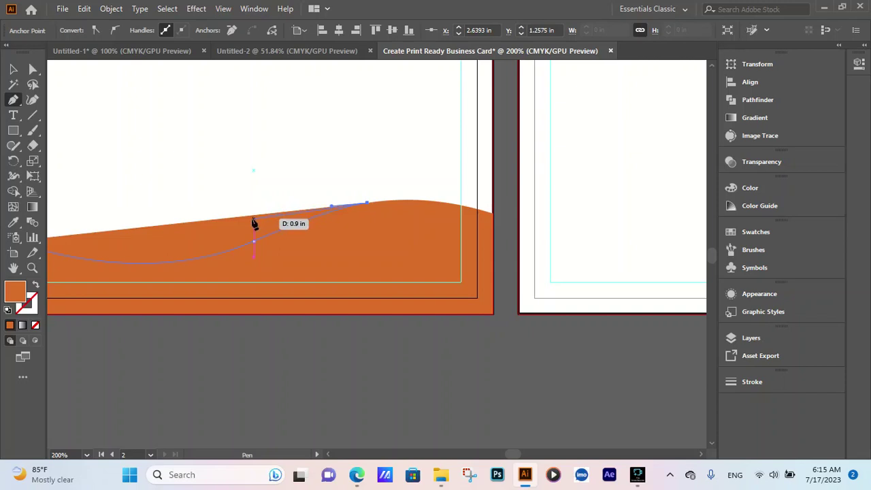
{"action": "left_click", "coordinate": [252, 223]}
{"action": "left_click_drag", "start_coordinate": [252, 228], "coordinate": [212, 239]}
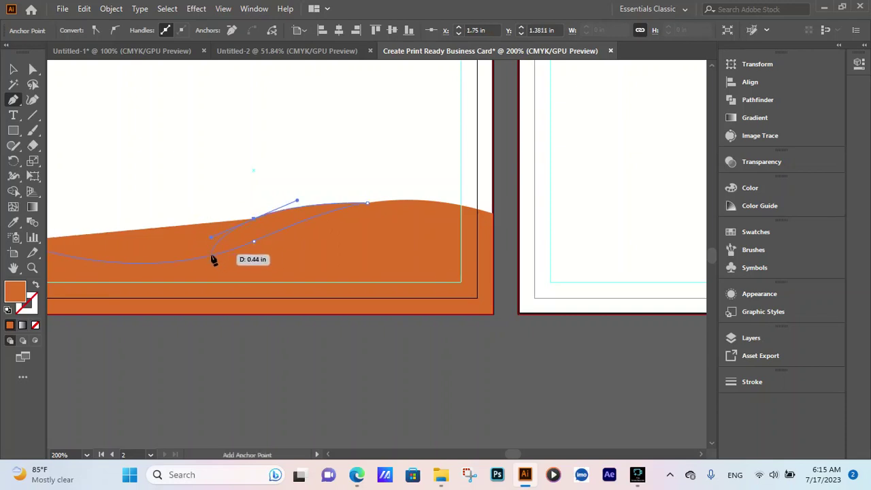
{"action": "scroll", "coordinate": [409, 145], "scroll_direction": "down", "scroll_amount": 2}
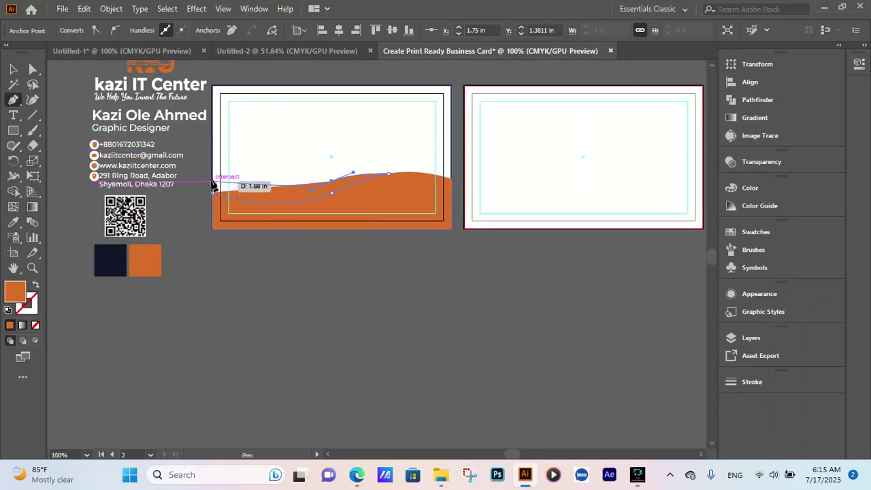
{"action": "mouse_move", "coordinate": [212, 184]}
{"action": "left_mouse_down"}
{"action": "mouse_move", "coordinate": [215, 169]}
{"action": "mouse_move", "coordinate": [189, 169]}
{"action": "mouse_move", "coordinate": [216, 195]}
{"action": "mouse_move", "coordinate": [212, 182]}
{"action": "left_mouse_up"}
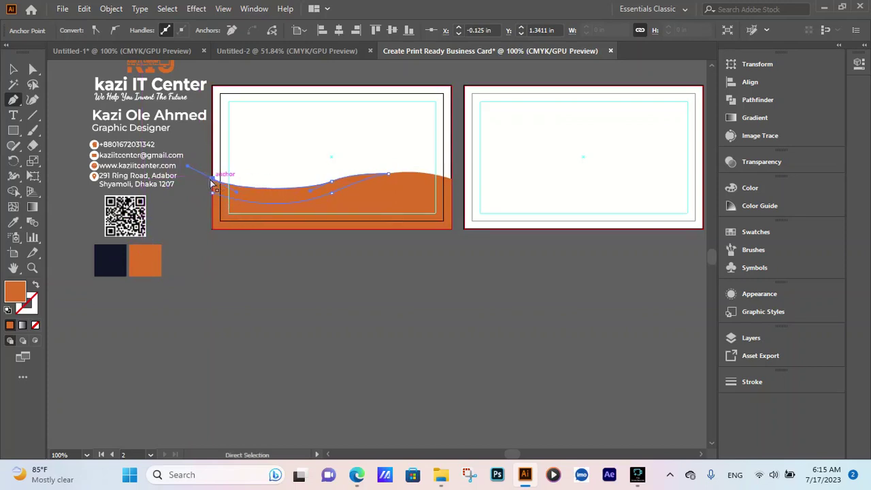
Shape the closing curve and close the band on its starting point
{"action": "left_click", "coordinate": [212, 182]}
{"action": "mouse_move", "coordinate": [331, 182]}
{"action": "left_mouse_down"}
{"action": "mouse_move", "coordinate": [257, 198]}
{"action": "mouse_move", "coordinate": [185, 164]}
{"action": "mouse_move", "coordinate": [167, 169]}
{"action": "mouse_move", "coordinate": [167, 159]}
{"action": "left_mouse_up"}
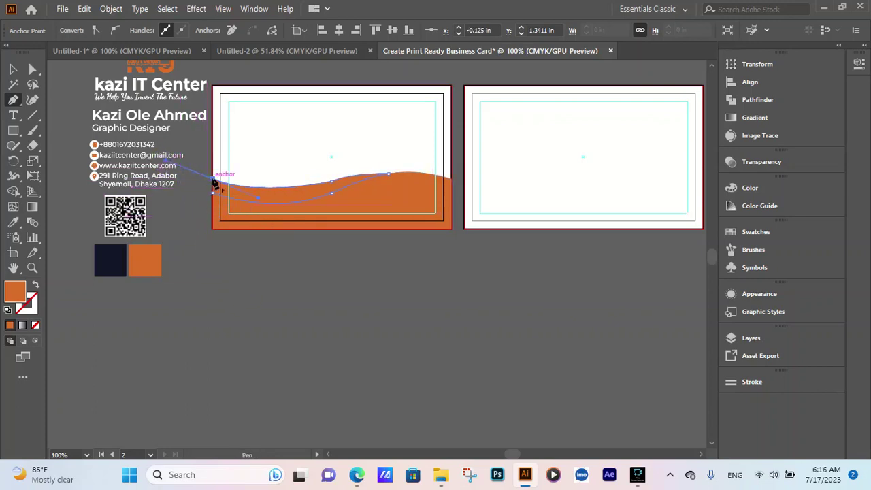
{"action": "left_click_drag", "start_coordinate": [215, 182], "coordinate": [214, 200]}
Delete the extra anchor from the band's top curve and select the finished band
{"action": "scroll", "coordinate": [340, 204], "scroll_direction": "up", "scroll_amount": 2, "text": "alt"}
{"action": "scroll", "coordinate": [490, 142], "scroll_direction": "down", "scroll_amount": 1, "text": "alt"}
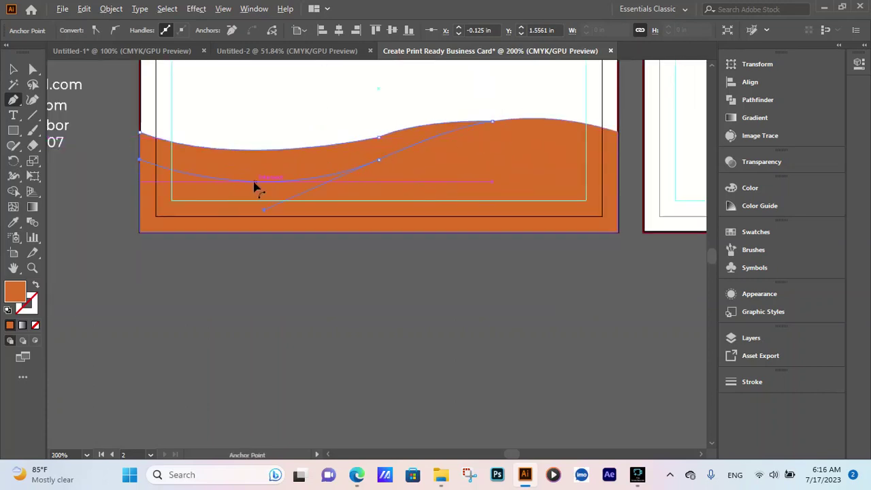
{"action": "scroll", "coordinate": [255, 186], "scroll_direction": "up", "scroll_amount": 1, "text": "alt"}
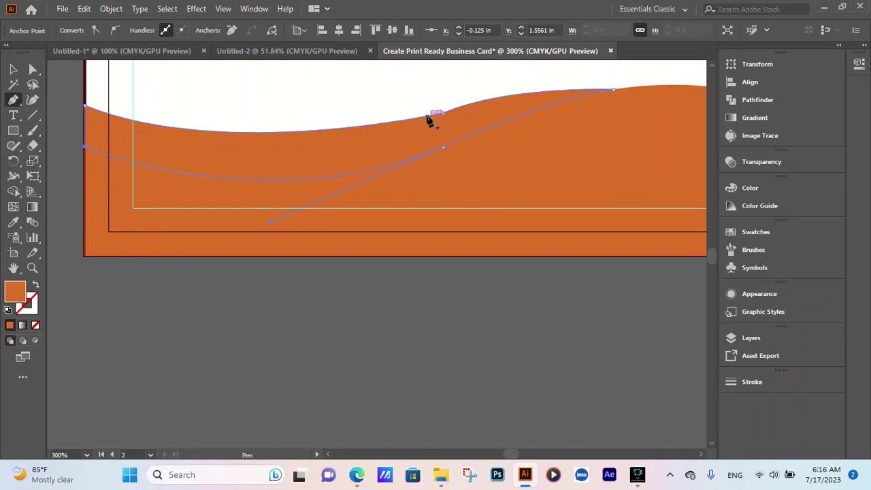
{"action": "left_click", "coordinate": [443, 114]}
{"action": "left_click", "coordinate": [13, 69]}
{"action": "left_click", "coordinate": [309, 156]}
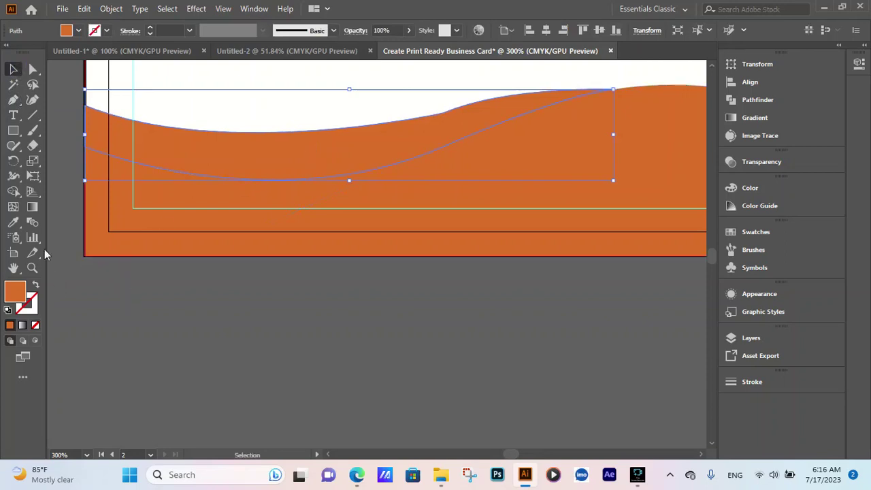
Fill the second wave band with grey sampled by the Eyedropper
{"action": "left_click", "coordinate": [13, 221]}
{"action": "left_click", "coordinate": [138, 303]}
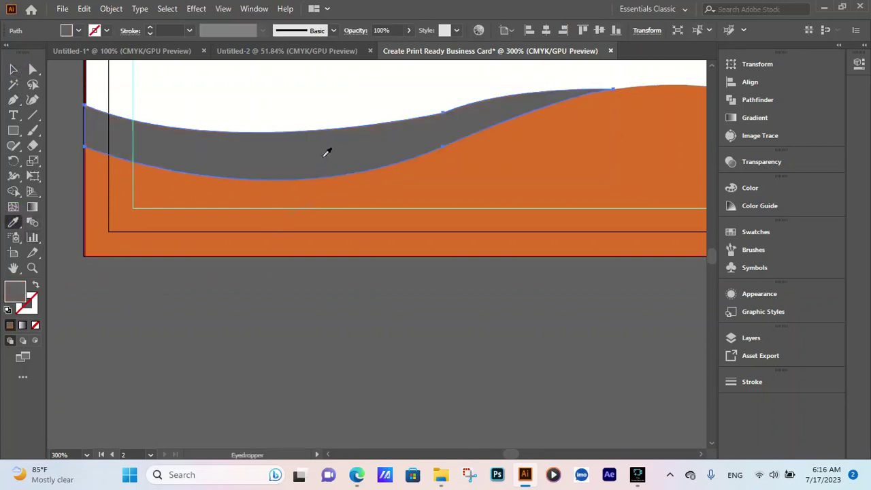
{"action": "left_click", "coordinate": [13, 69]}
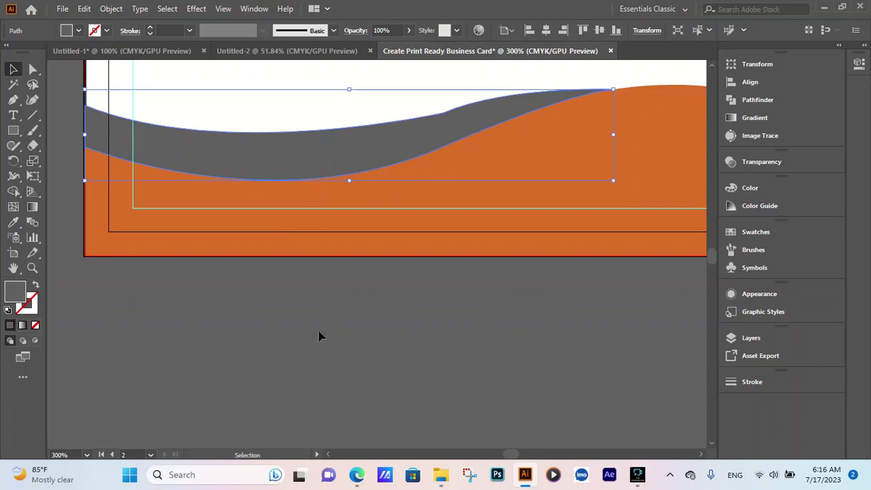
Convert the anchor on the grey band's top edge to a smooth point
{"action": "left_click", "coordinate": [32, 69]}
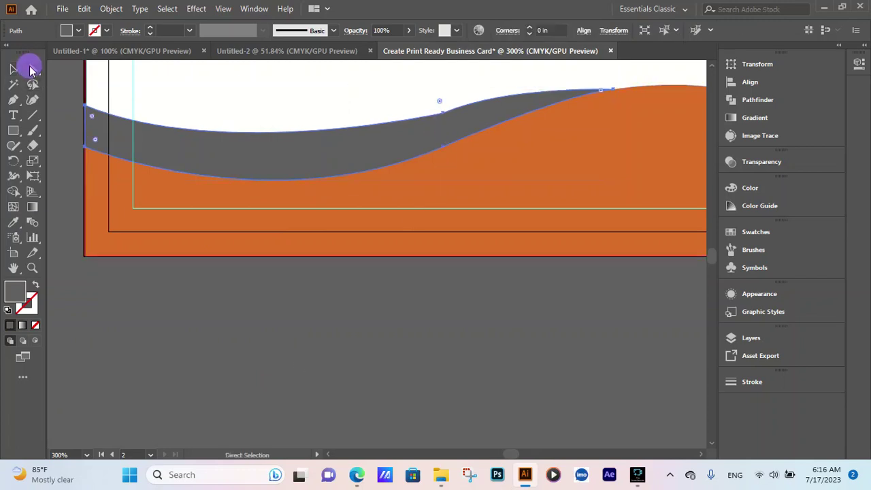
{"action": "left_click", "coordinate": [442, 113]}
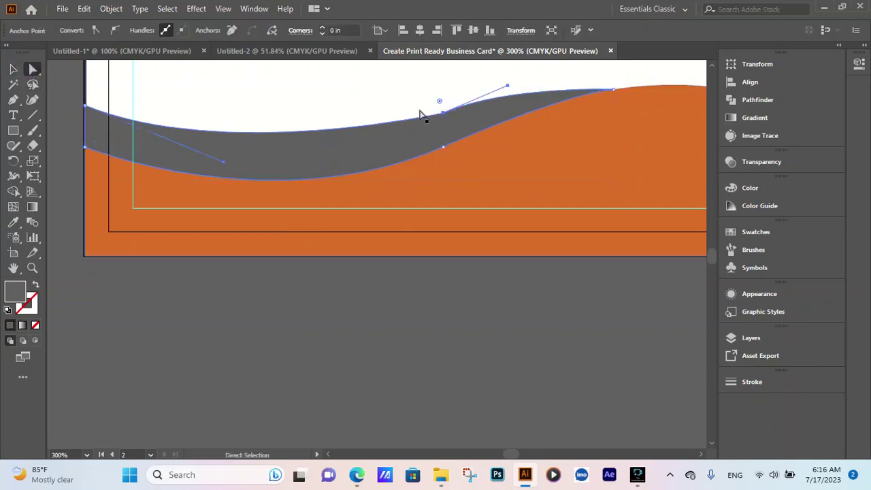
{"action": "left_click", "coordinate": [115, 30]}
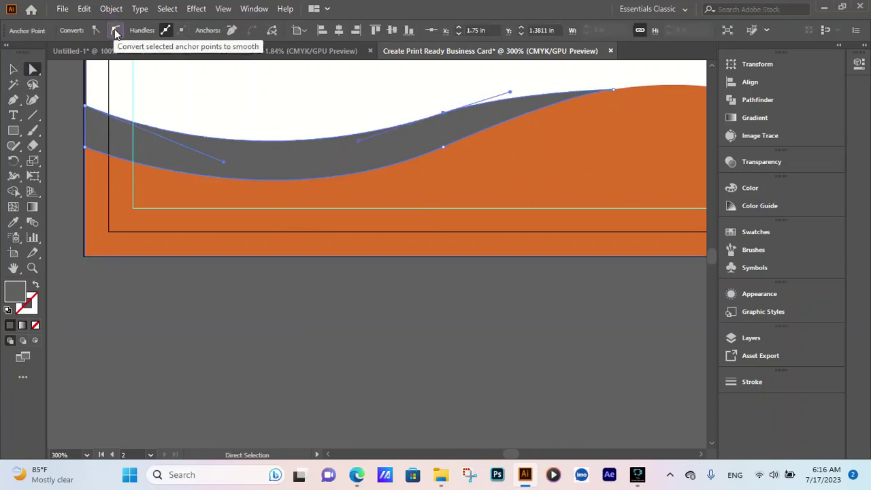
{"action": "left_click", "coordinate": [307, 292]}
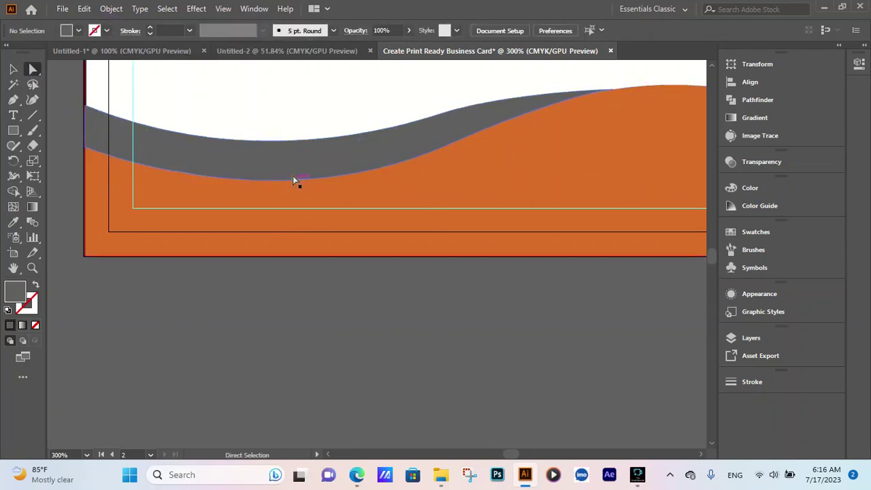
Drag the grey wave's left-end handle down and nudge an upper-curve anchor down and right
{"action": "left_click", "coordinate": [277, 155]}
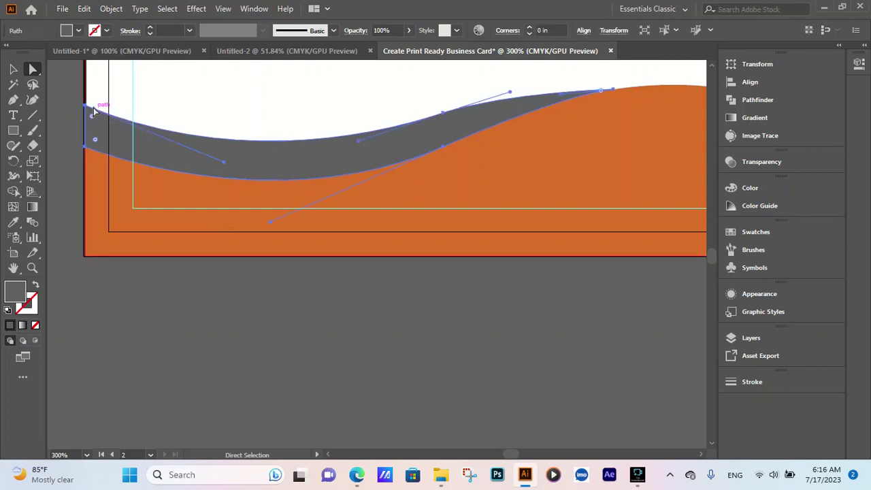
{"action": "left_click_drag", "start_coordinate": [76, 96], "coordinate": [107, 127]}
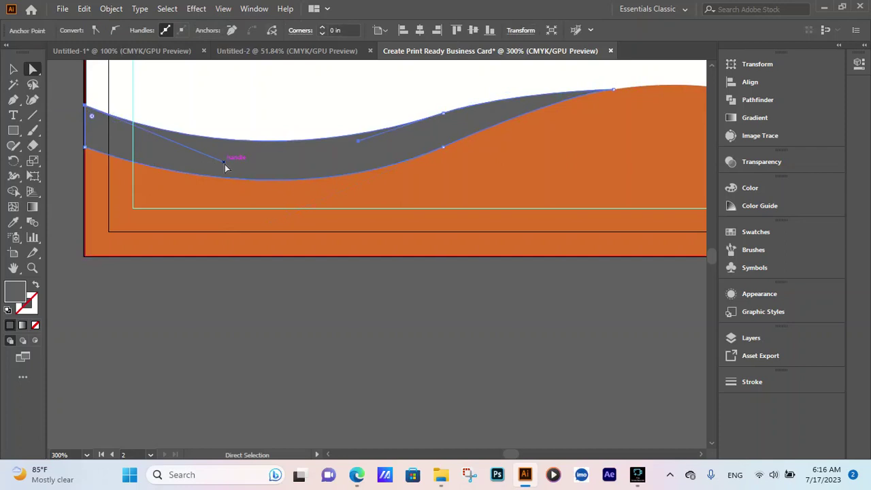
{"action": "mouse_move", "coordinate": [224, 164]}
{"action": "left_mouse_down"}
{"action": "mouse_move", "coordinate": [223, 181]}
{"action": "mouse_move", "coordinate": [251, 177]}
{"action": "left_mouse_up"}
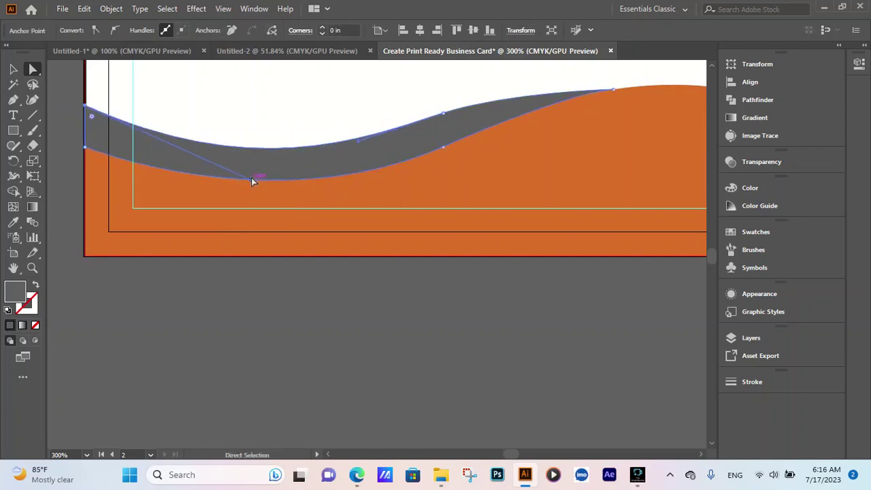
{"action": "left_click", "coordinate": [446, 117]}
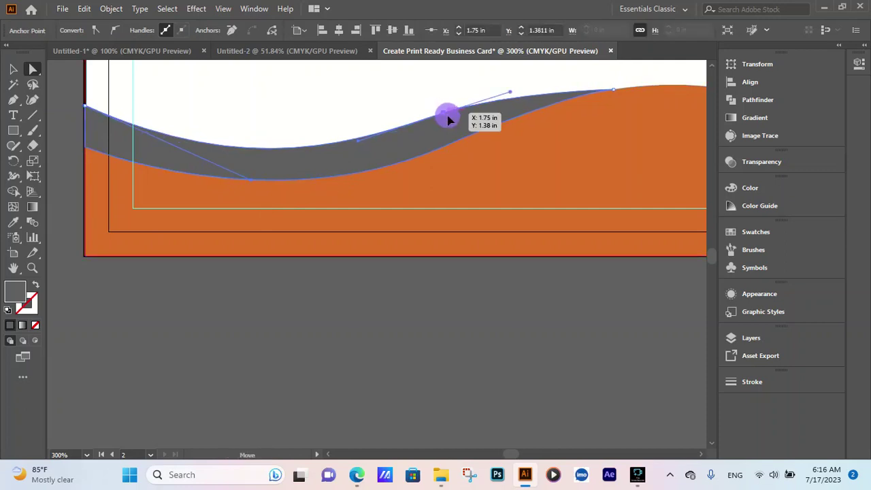
{"action": "left_click_drag", "start_coordinate": [447, 119], "coordinate": [458, 133]}
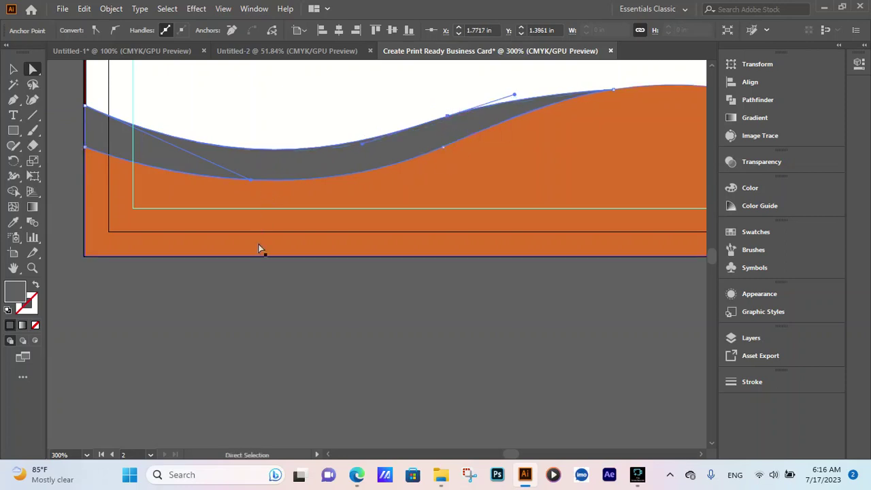
{"action": "left_click", "coordinate": [258, 285]}
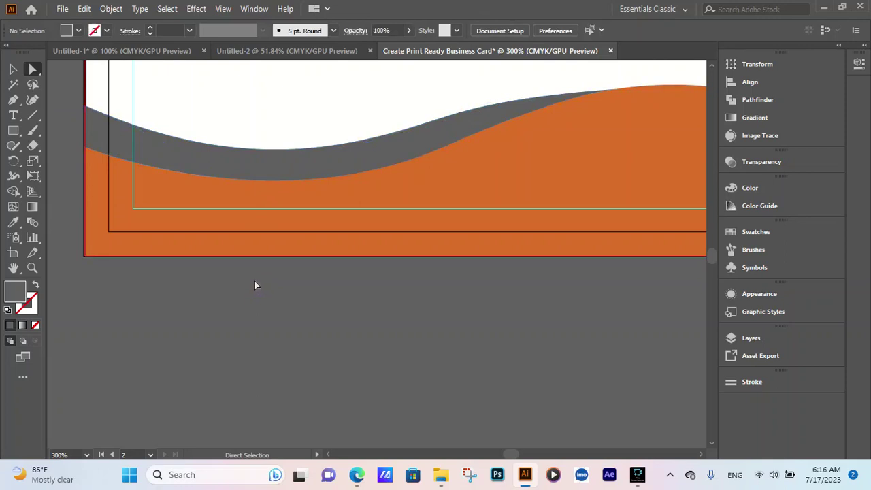
Move the grey wave up, leaving a white gap above the orange wave
{"action": "scroll", "coordinate": [293, 240], "scroll_direction": "down", "scroll_amount": 2}
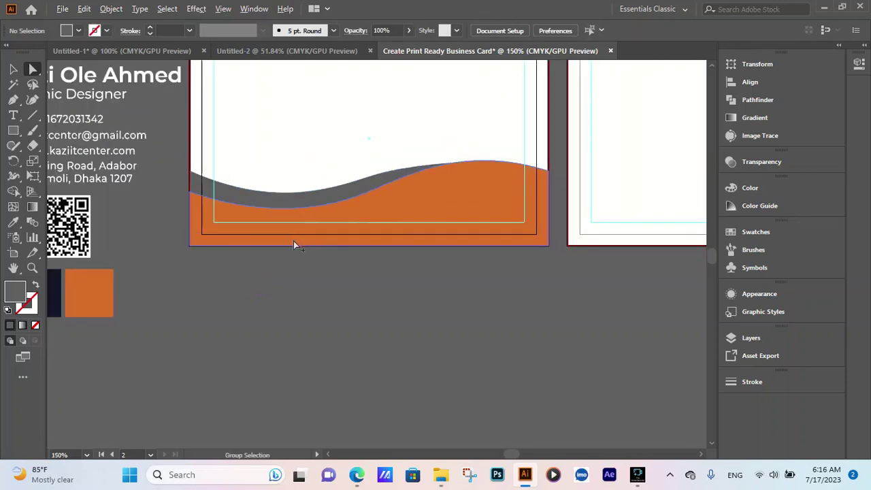
{"action": "left_click", "coordinate": [273, 198]}
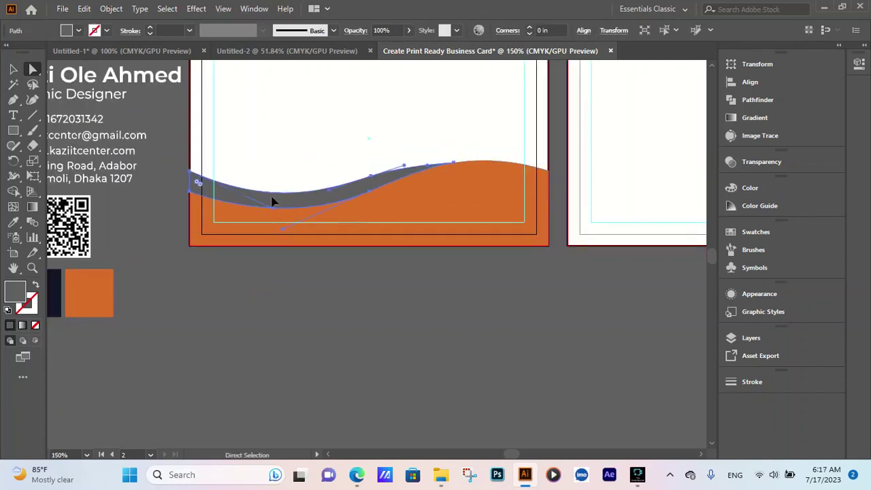
{"action": "mouse_move", "coordinate": [271, 202]}
{"action": "left_mouse_down"}
{"action": "mouse_move", "coordinate": [271, 177]}
{"action": "mouse_move", "coordinate": [282, 207]}
{"action": "mouse_move", "coordinate": [290, 192]}
{"action": "left_mouse_up"}
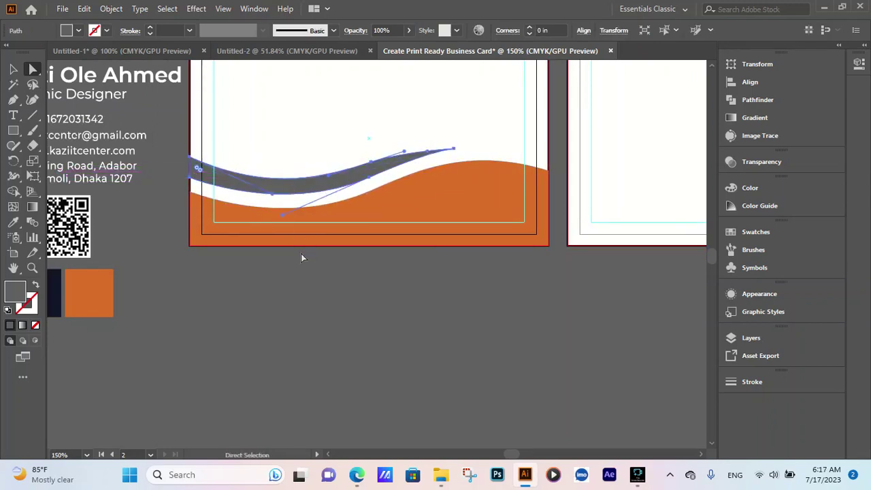
Convert the grey wave's lower-edge anchor to smooth so the band tapers cleanly
{"action": "left_click", "coordinate": [370, 181]}
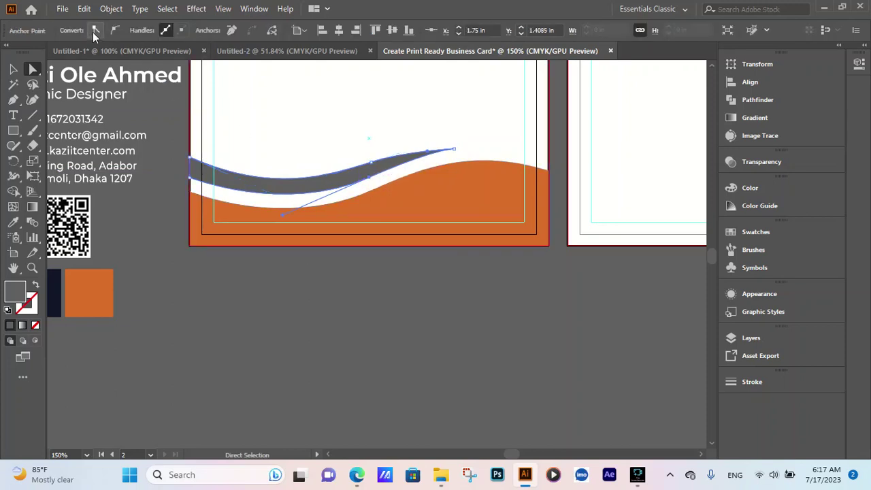
{"action": "left_click", "coordinate": [115, 30]}
{"action": "left_click", "coordinate": [360, 286]}
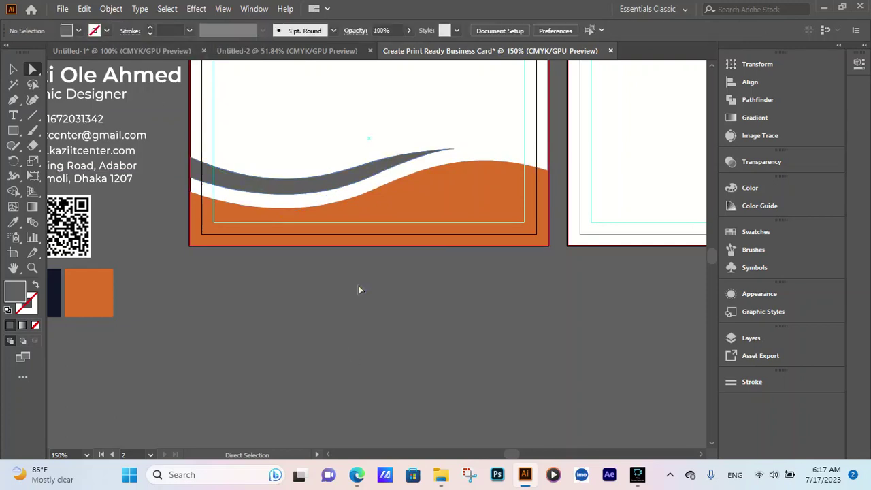
{"action": "scroll", "coordinate": [358, 256], "scroll_direction": "up", "scroll_amount": 2}
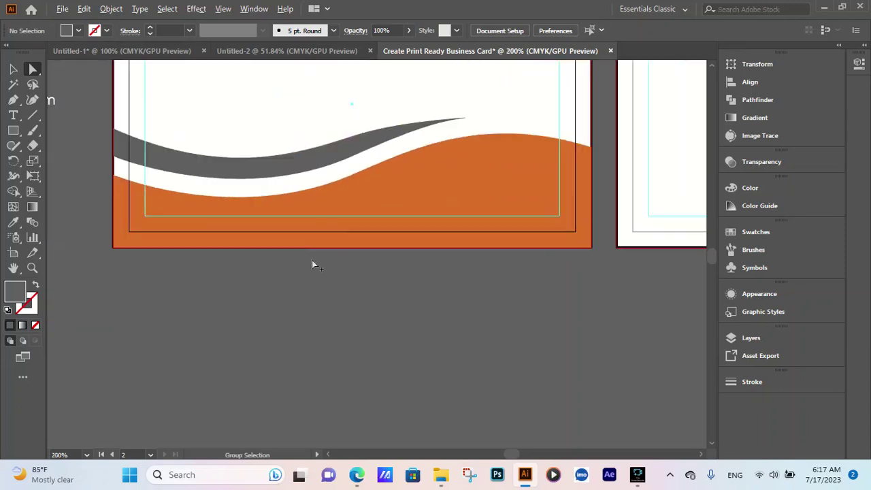
{"action": "left_click", "coordinate": [262, 169]}
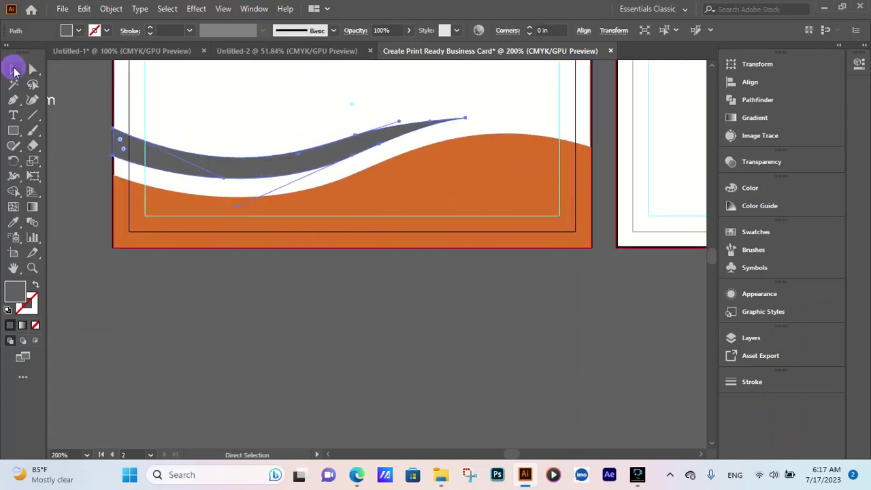
{"action": "left_click", "coordinate": [13, 69]}
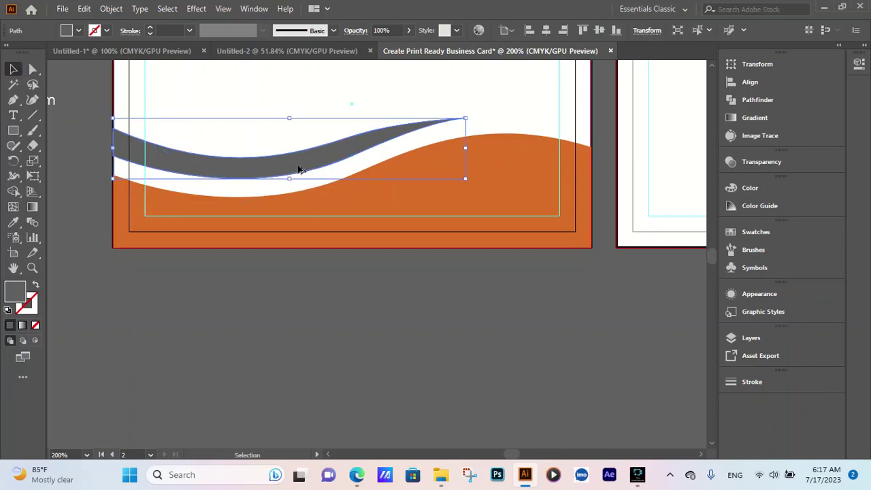
{"action": "left_click_drag", "start_coordinate": [299, 170], "coordinate": [431, 340]}
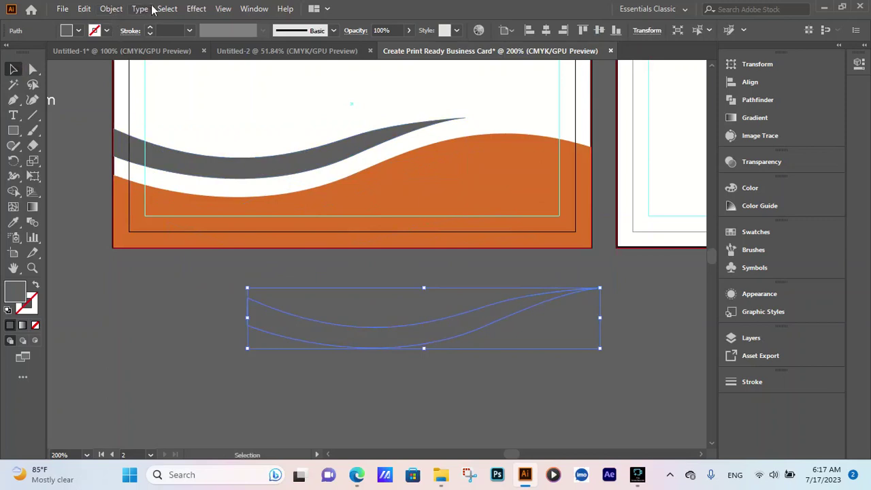
{"action": "left_click", "coordinate": [111, 9]}
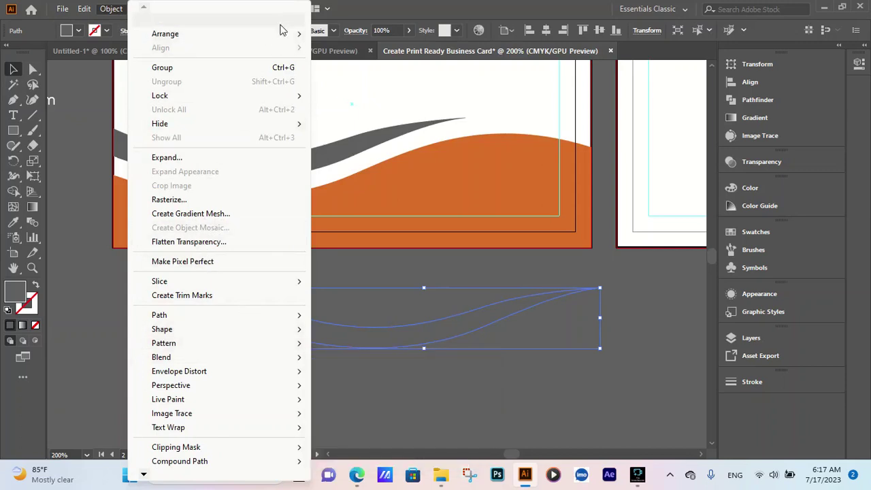
{"action": "left_click", "coordinate": [622, 288]}
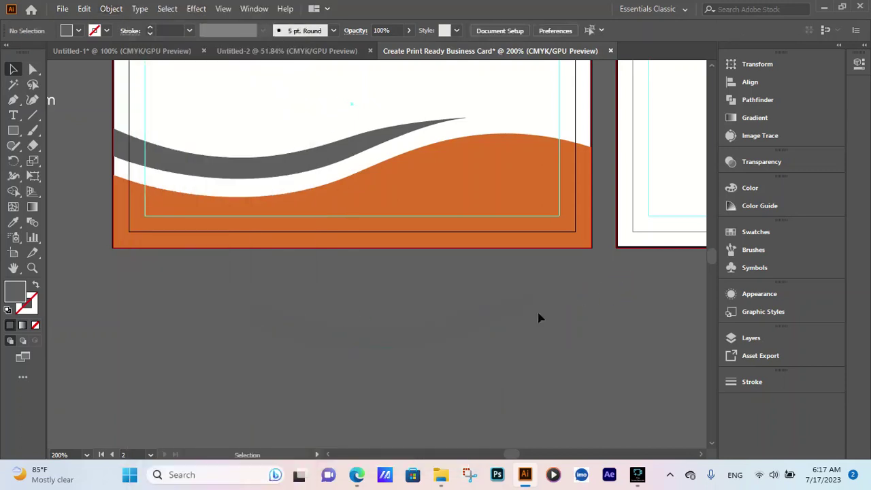
{"action": "left_click", "coordinate": [451, 334]}
{"action": "key", "text": "Delete"}
Draw a closed curved orange wave path with the Pen tool from the card's right edge
{"action": "left_click", "coordinate": [13, 99]}
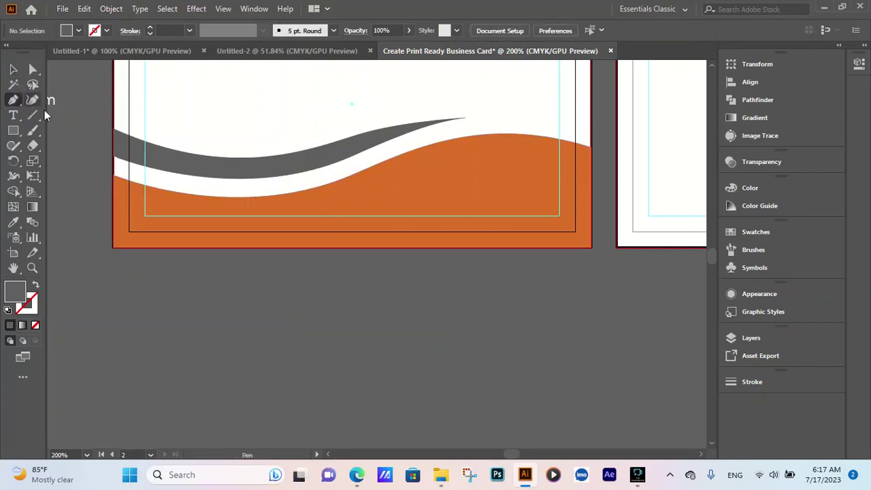
{"action": "left_click", "coordinate": [590, 148]}
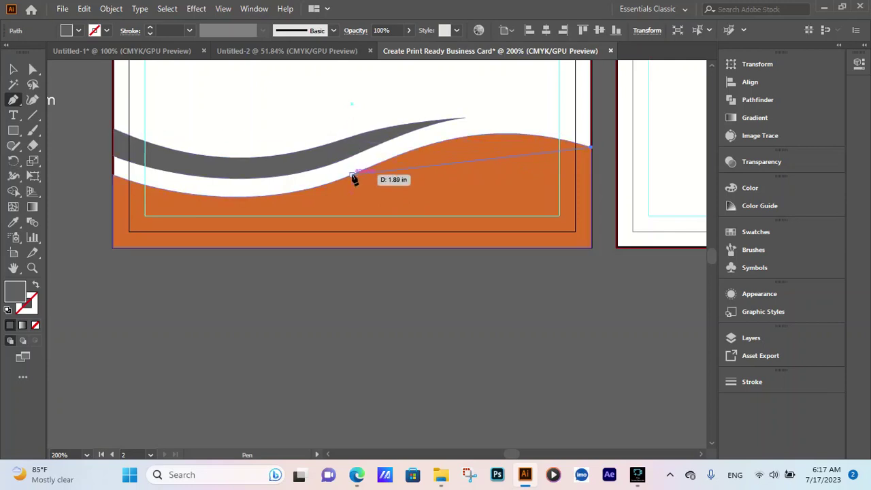
{"action": "mouse_move", "coordinate": [352, 177]}
{"action": "left_mouse_down"}
{"action": "mouse_move", "coordinate": [305, 215]}
{"action": "mouse_move", "coordinate": [214, 249]}
{"action": "left_mouse_up"}
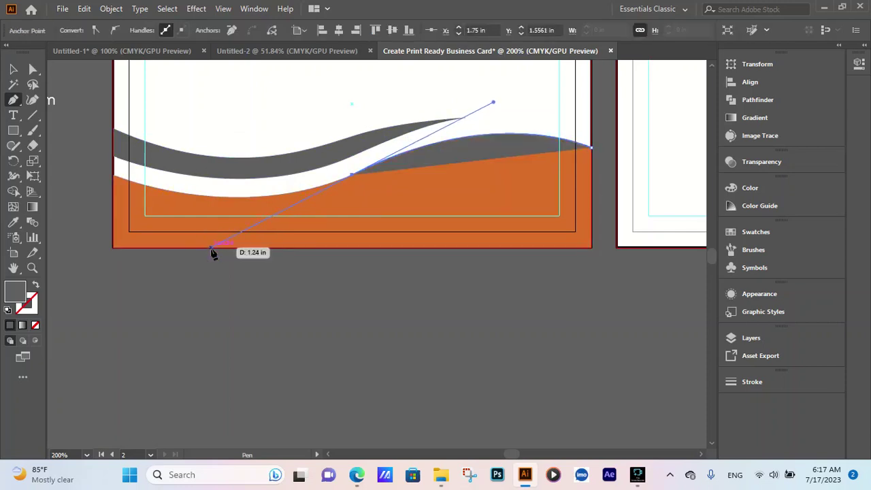
{"action": "left_click", "coordinate": [351, 177]}
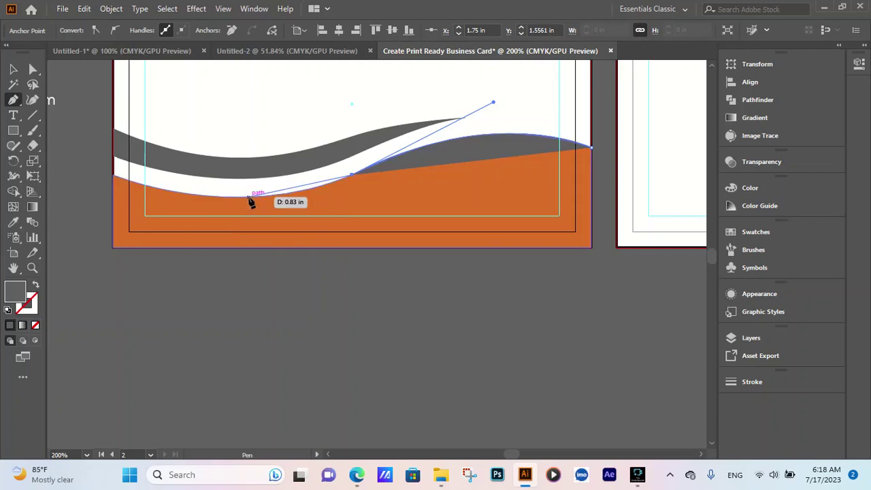
{"action": "left_click_drag", "start_coordinate": [249, 199], "coordinate": [201, 201]}
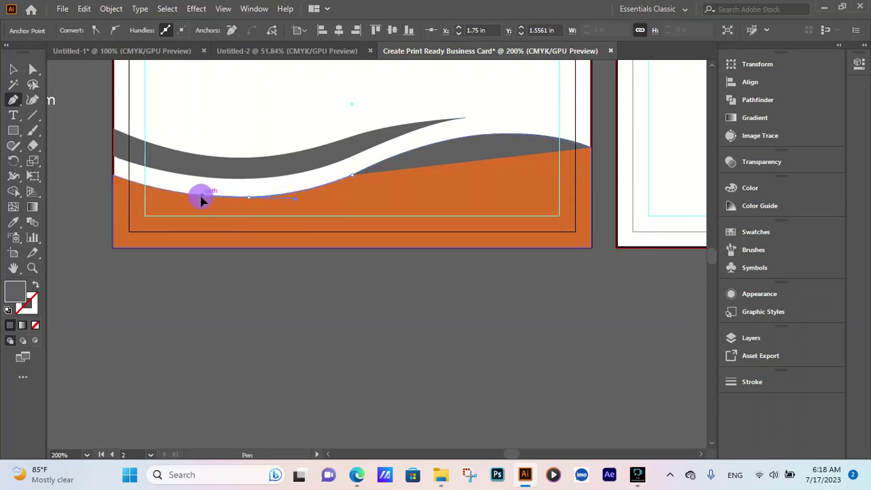
{"action": "left_click_drag", "start_coordinate": [201, 201], "coordinate": [249, 198]}
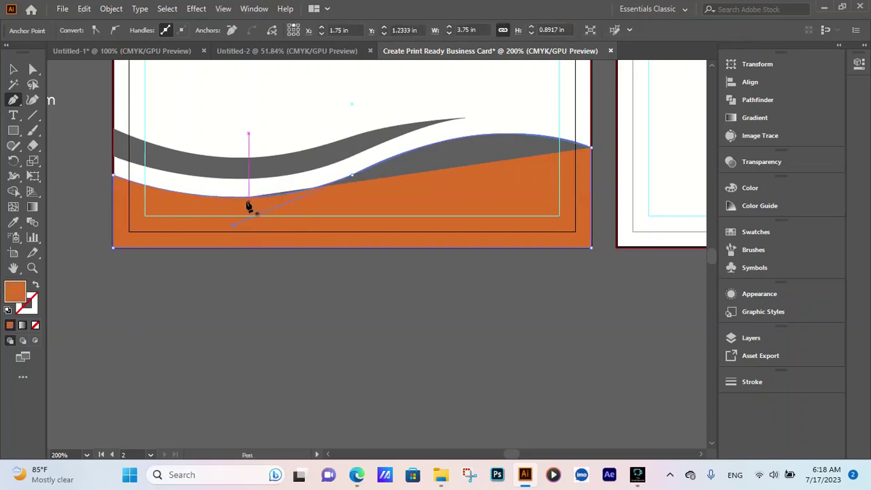
{"action": "left_click", "coordinate": [248, 199]}
{"action": "left_click", "coordinate": [230, 208]}
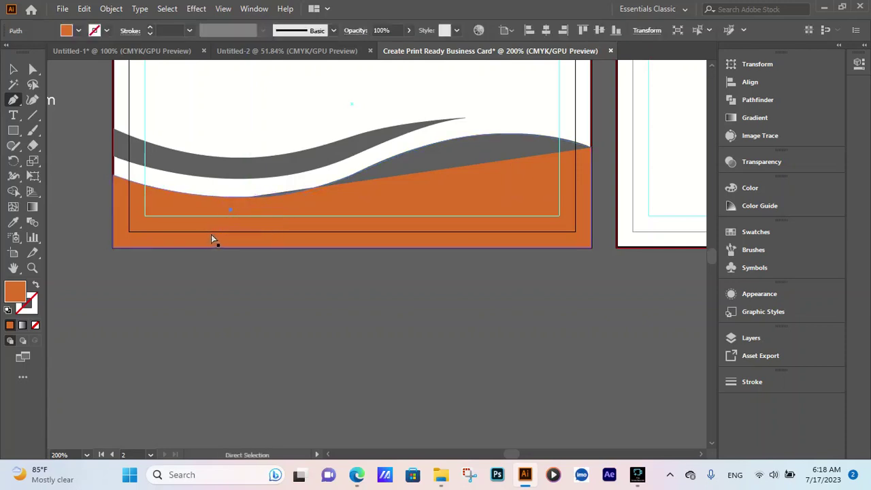
Adjust the orange shape's anchors, undoing extra points and making the middle anchor a corner
{"action": "left_click", "coordinate": [213, 239], "text": "ctrl"}
{"action": "mouse_move", "coordinate": [233, 230]}
{"action": "left_mouse_down"}
{"action": "mouse_move", "coordinate": [255, 204]}
{"action": "mouse_move", "coordinate": [246, 200]}
{"action": "left_mouse_up"}
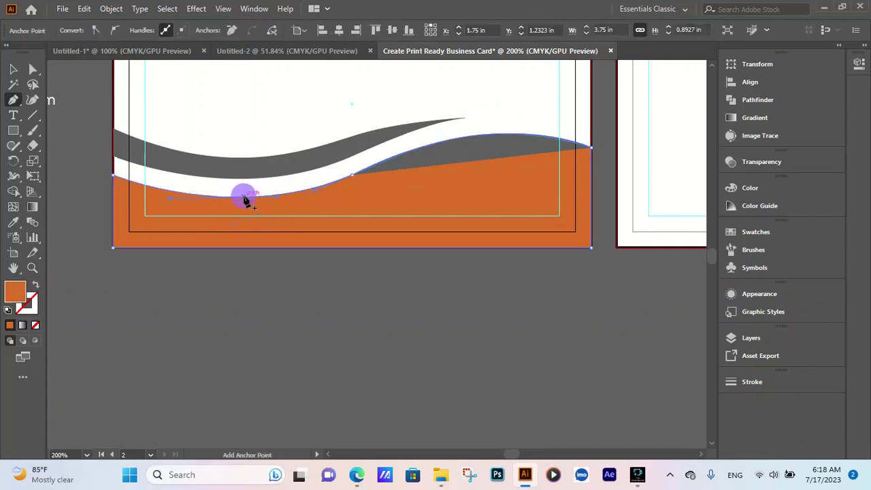
{"action": "left_click", "coordinate": [246, 200]}
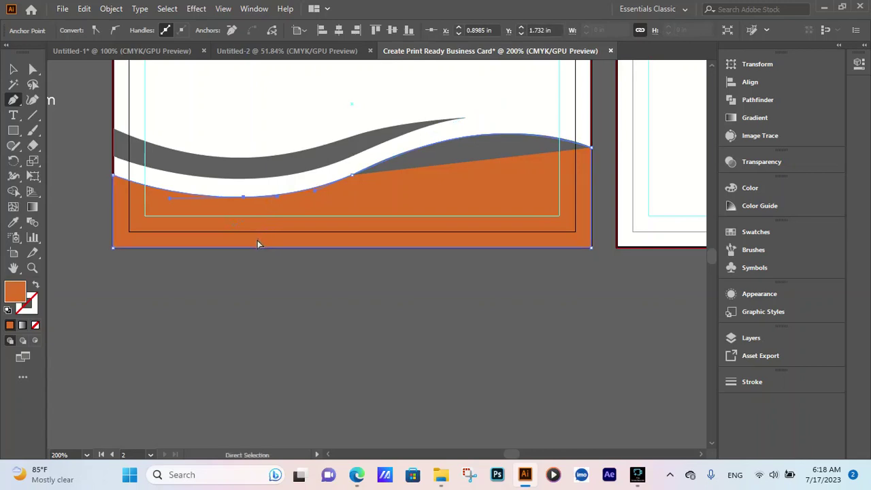
{"action": "key", "text": "ctrl+z"}
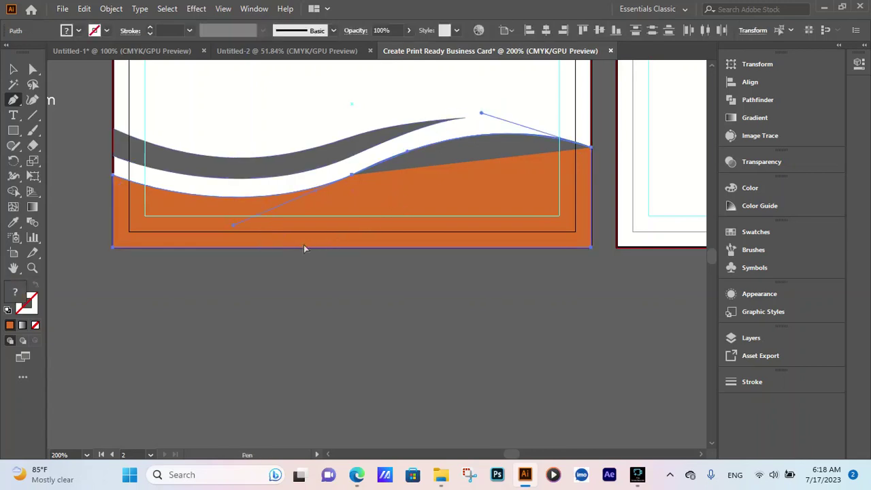
{"action": "left_click", "coordinate": [302, 245]}
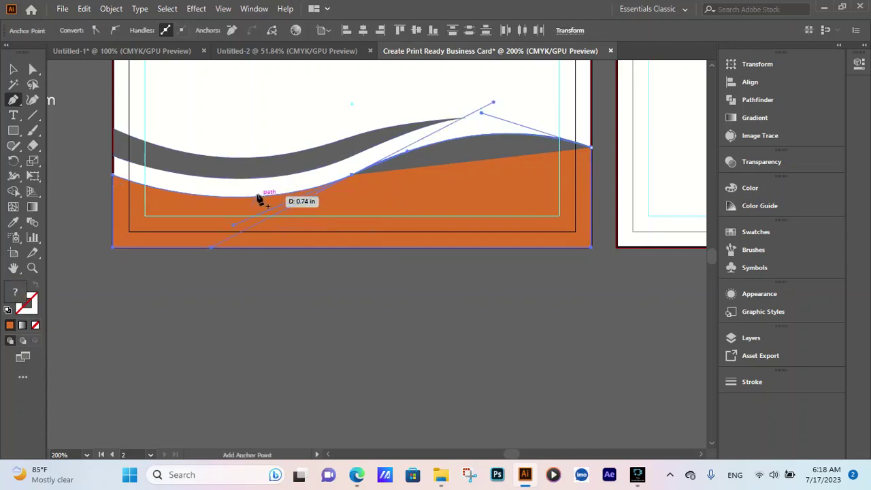
{"action": "left_click", "coordinate": [352, 174]}
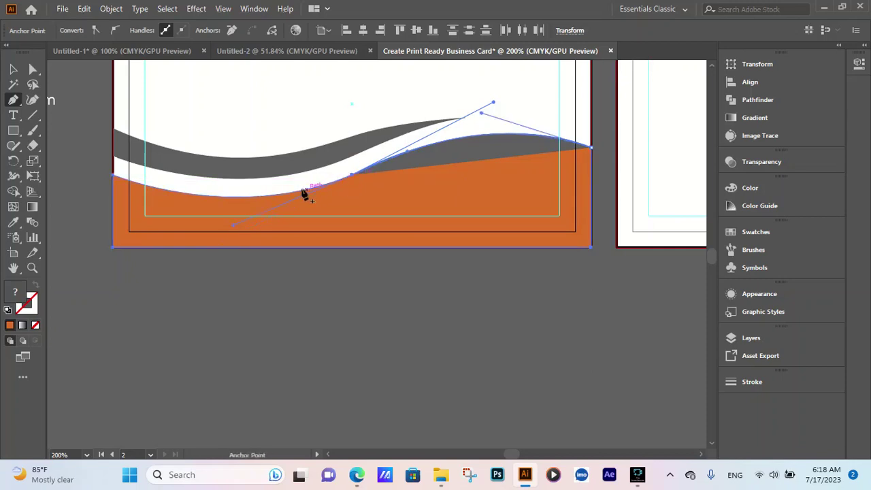
{"action": "left_click", "coordinate": [263, 197]}
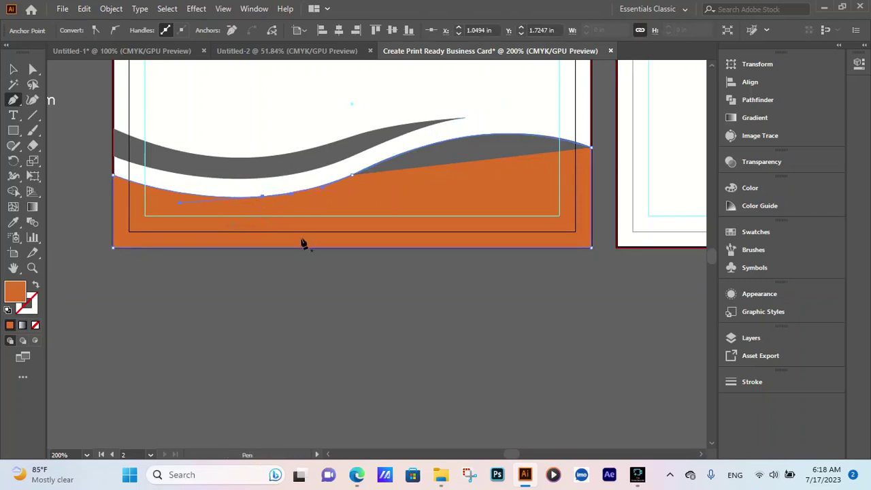
{"action": "key", "text": "ctrl+z"}
{"action": "key", "text": "ctrl+z"}
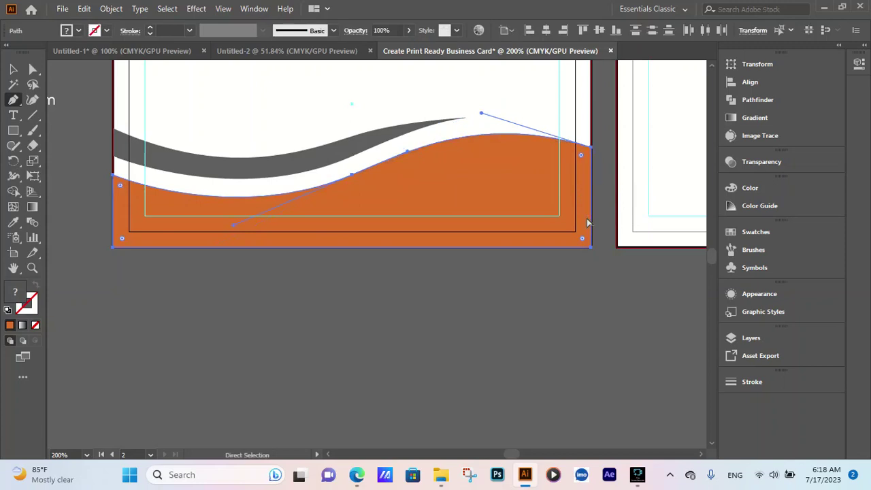
Paste the wave copy back, undo an accidental delete, and select the leftover swoosh copy
{"action": "key", "text": "ctrl+v"}
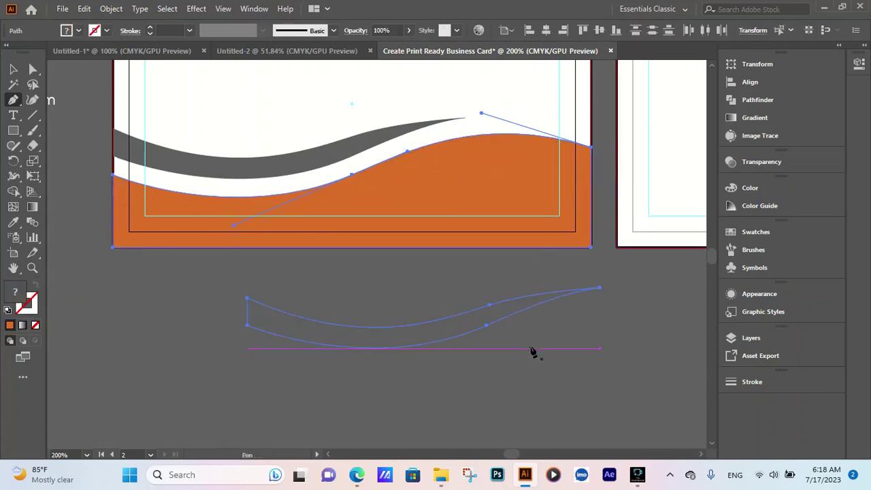
{"action": "key", "text": "Delete"}
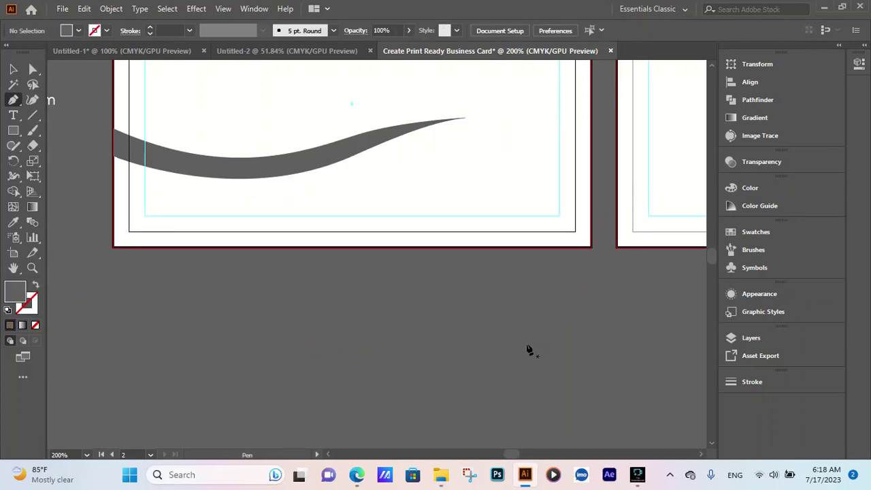
{"action": "key", "text": "ctrl+z"}
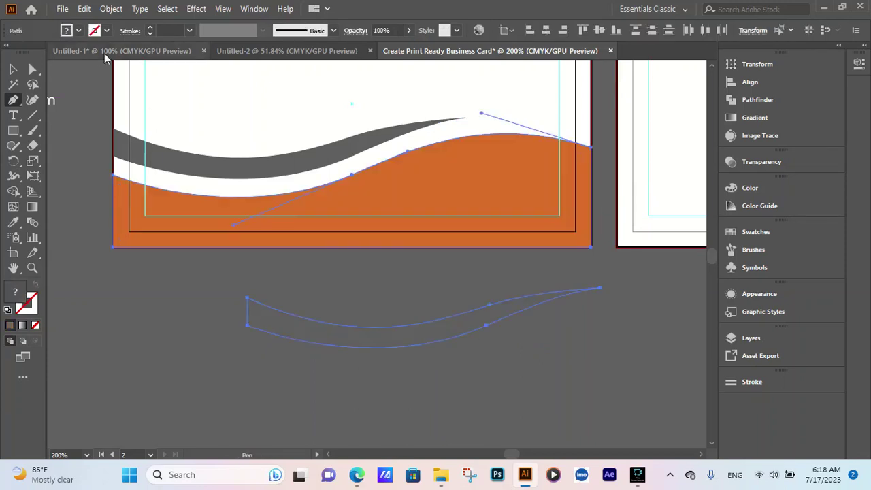
{"action": "left_click", "coordinate": [13, 69]}
{"action": "left_click", "coordinate": [508, 395]}
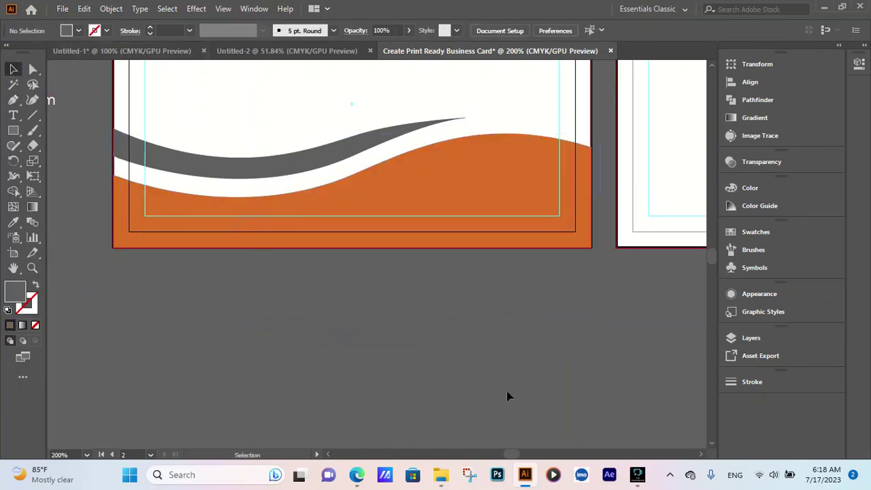
{"action": "left_click", "coordinate": [492, 322]}
Delete the leftover swoosh copy and start a new Pen path along the orange wave's top
{"action": "key", "text": "Delete"}
{"action": "left_click", "coordinate": [13, 100]}
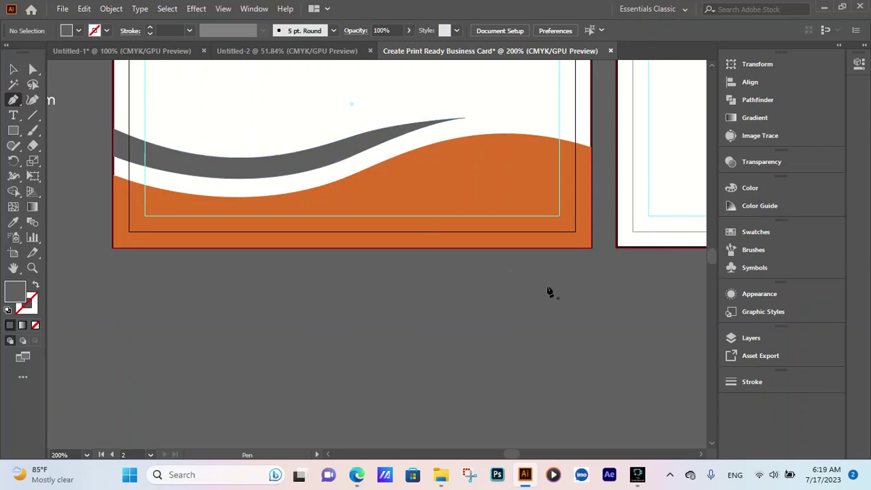
{"action": "left_click", "coordinate": [590, 147]}
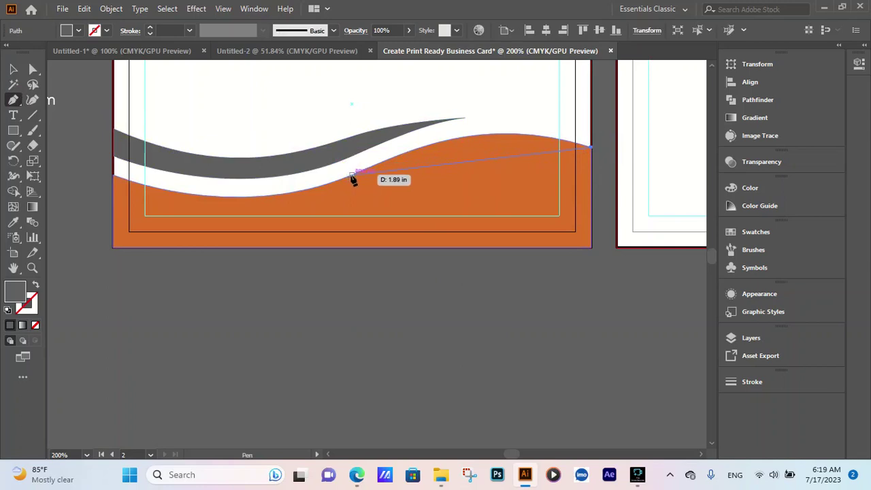
{"action": "mouse_move", "coordinate": [351, 176]}
{"action": "left_mouse_down"}
{"action": "mouse_move", "coordinate": [284, 235]}
{"action": "mouse_move", "coordinate": [217, 253]}
{"action": "left_mouse_up"}
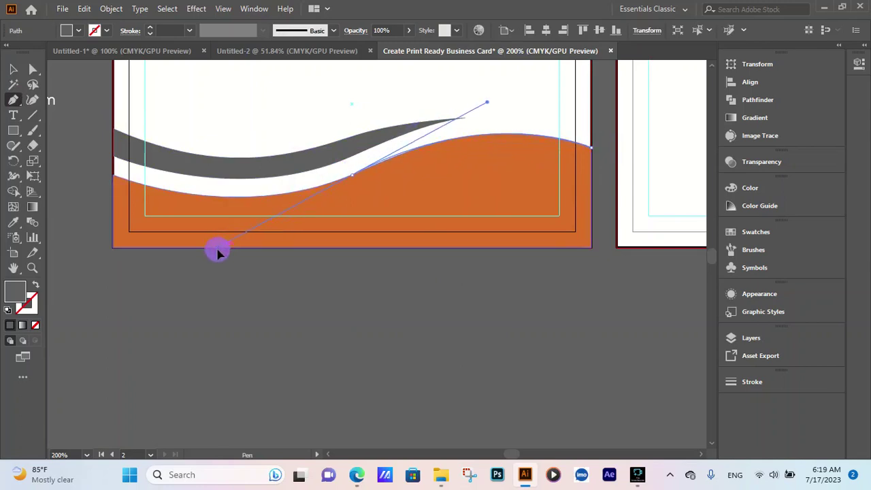
{"action": "left_click_drag", "start_coordinate": [218, 249], "coordinate": [218, 249]}
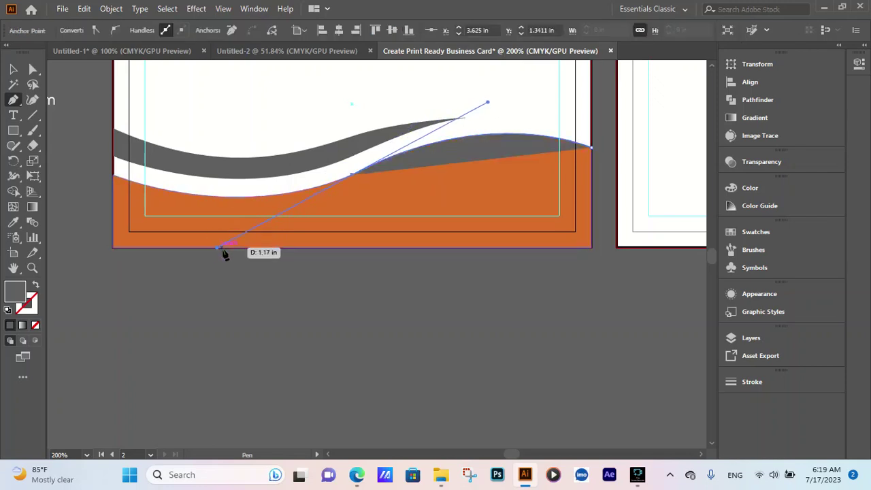
{"action": "left_click", "coordinate": [352, 176]}
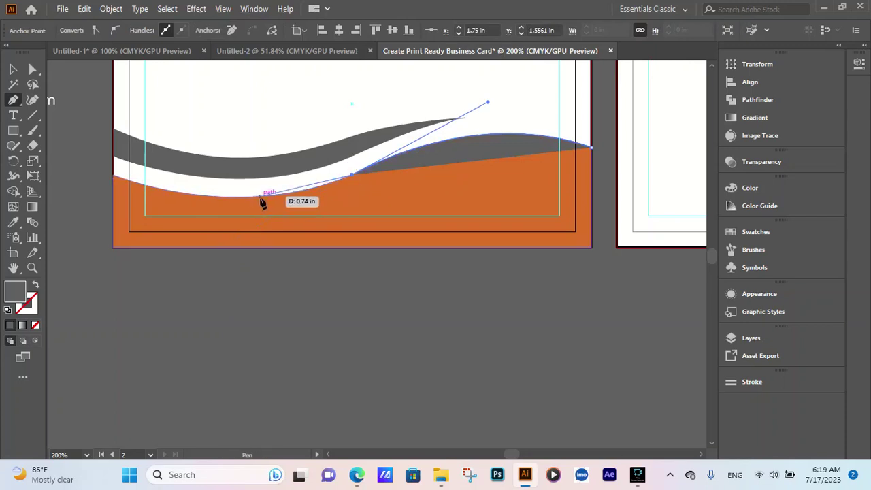
{"action": "mouse_move", "coordinate": [261, 197]}
{"action": "left_mouse_down"}
{"action": "mouse_move", "coordinate": [212, 204]}
{"action": "mouse_move", "coordinate": [379, 211]}
{"action": "mouse_move", "coordinate": [352, 201]}
{"action": "left_mouse_up"}
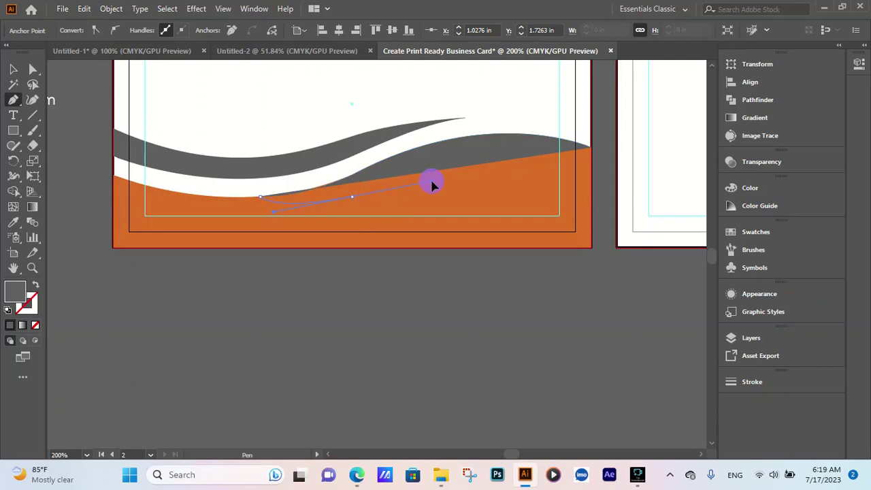
Curve the new band's bottom edge out to the card's right edge and close the path
{"action": "left_click_drag", "start_coordinate": [433, 184], "coordinate": [365, 214]}
{"action": "left_click", "coordinate": [356, 199]}
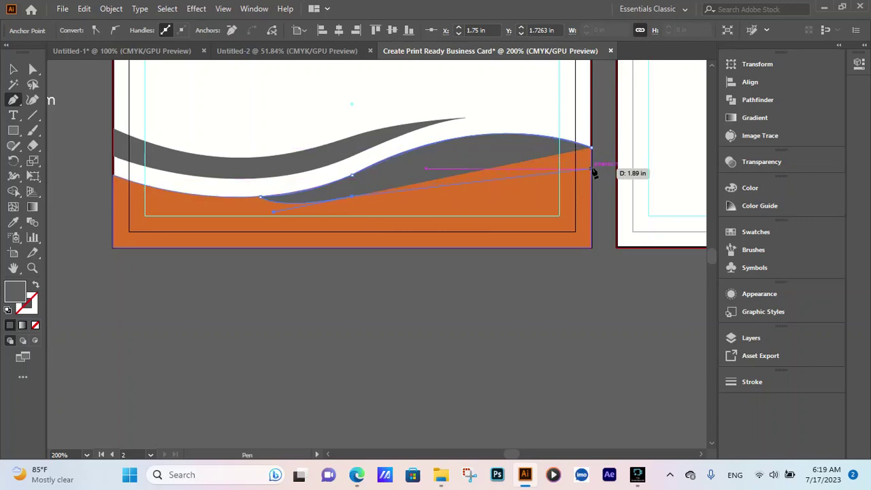
{"action": "mouse_move", "coordinate": [591, 168]}
{"action": "left_mouse_down"}
{"action": "mouse_move", "coordinate": [627, 212]}
{"action": "mouse_move", "coordinate": [694, 202]}
{"action": "mouse_move", "coordinate": [700, 220]}
{"action": "left_mouse_up"}
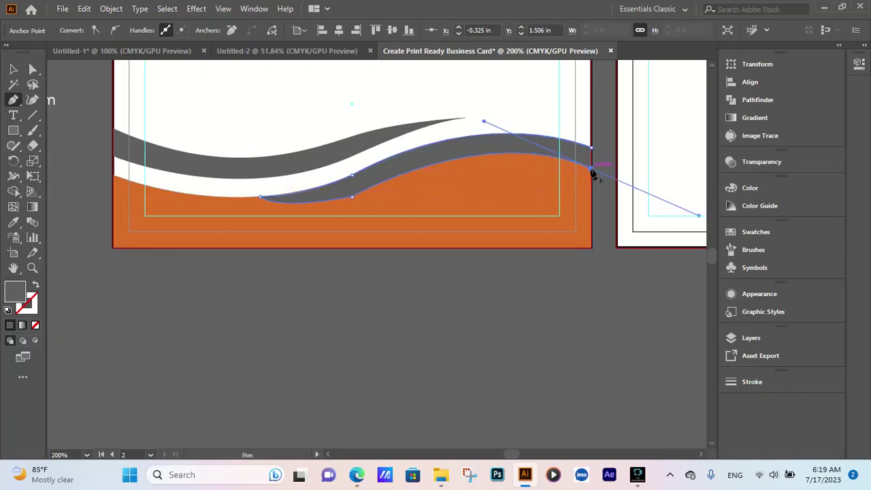
{"action": "left_click", "coordinate": [590, 147]}
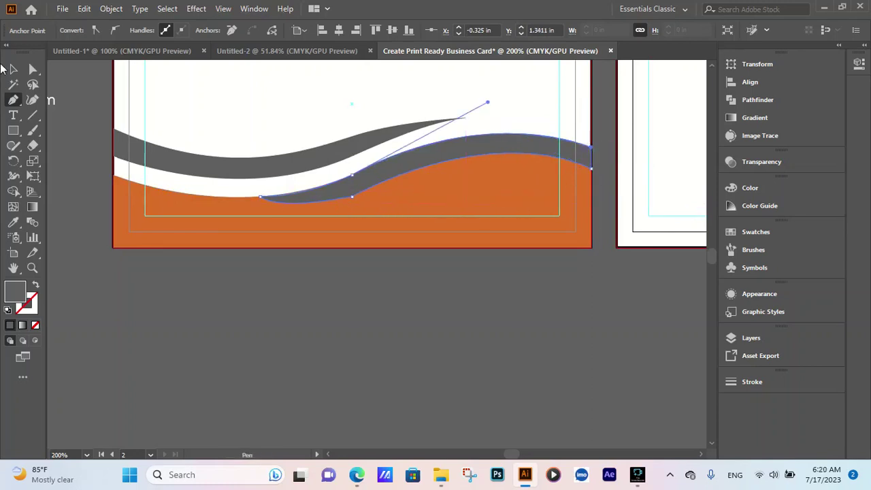
Convert the new wave's bottom anchor to smooth and select its right-end anchor
{"action": "left_click", "coordinate": [32, 69]}
{"action": "left_click", "coordinate": [352, 197]}
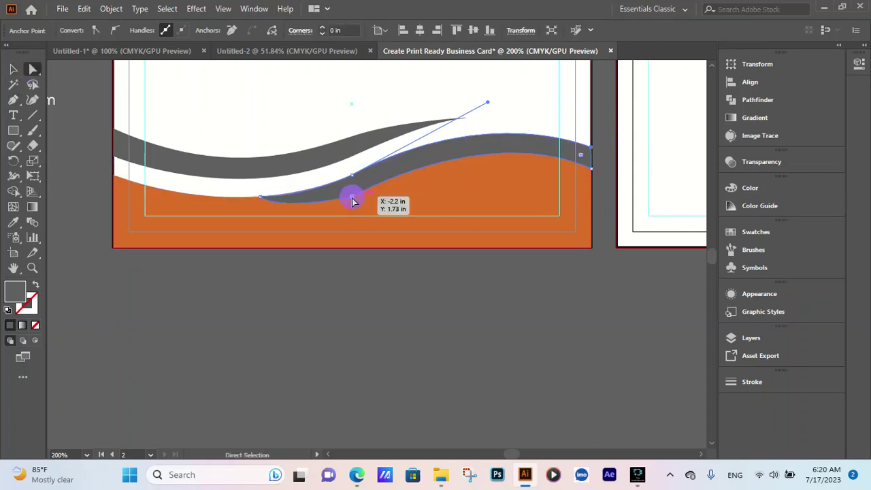
{"action": "left_click", "coordinate": [115, 31]}
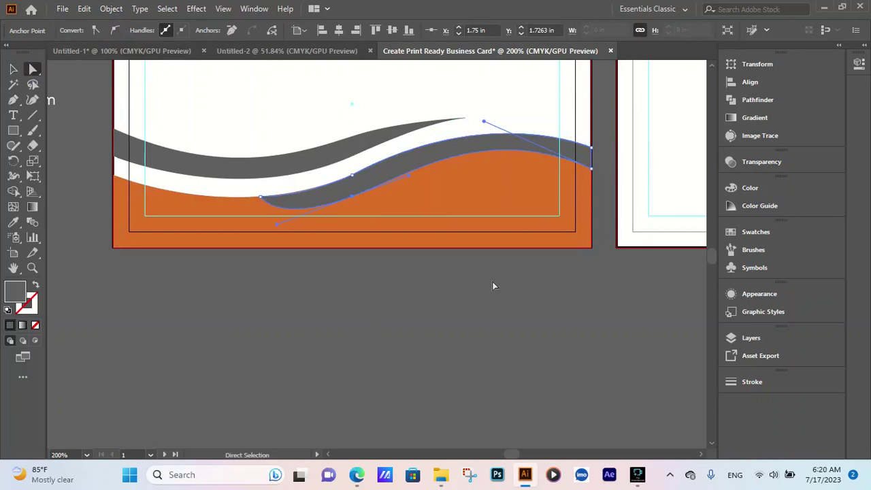
{"action": "left_click", "coordinate": [592, 170]}
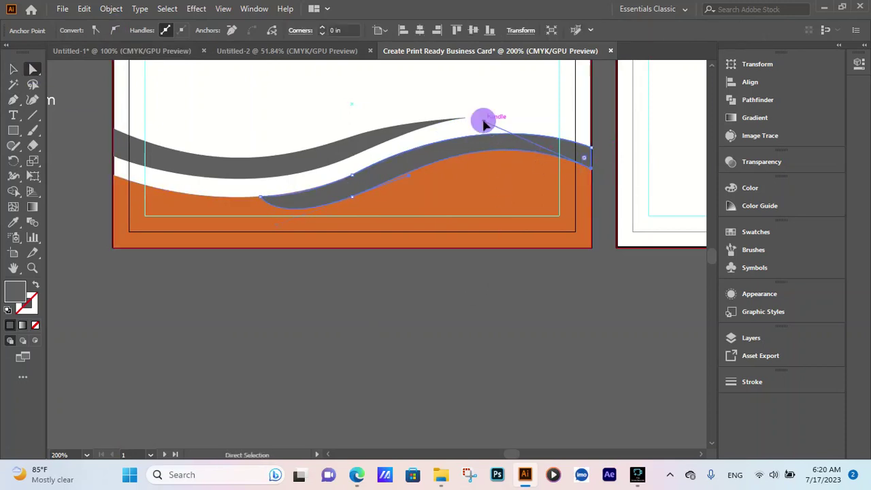
Reshape the wave's top curve near the right edge and bend its lower segment upward
{"action": "left_click_drag", "start_coordinate": [483, 124], "coordinate": [484, 134]}
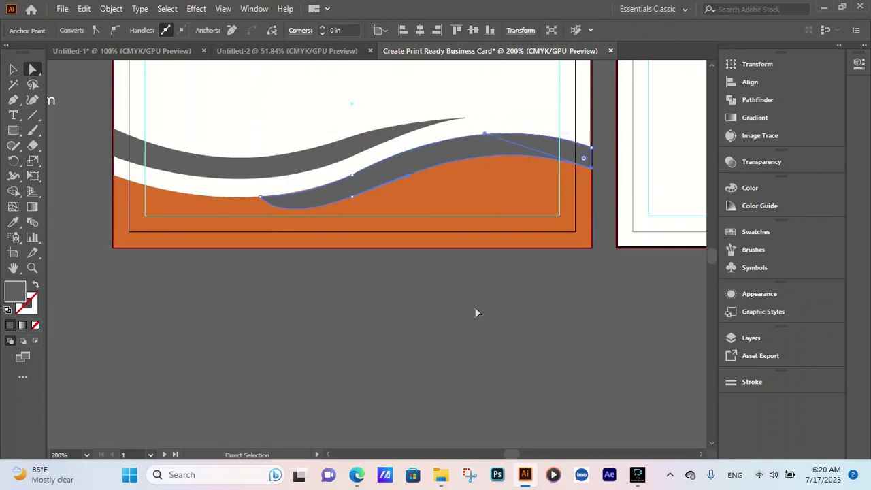
{"action": "left_click", "coordinate": [351, 176]}
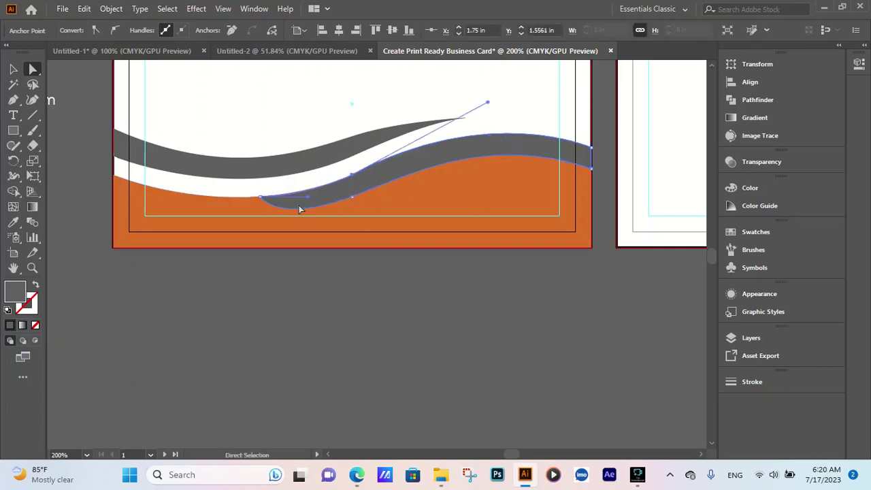
{"action": "left_click", "coordinate": [259, 196]}
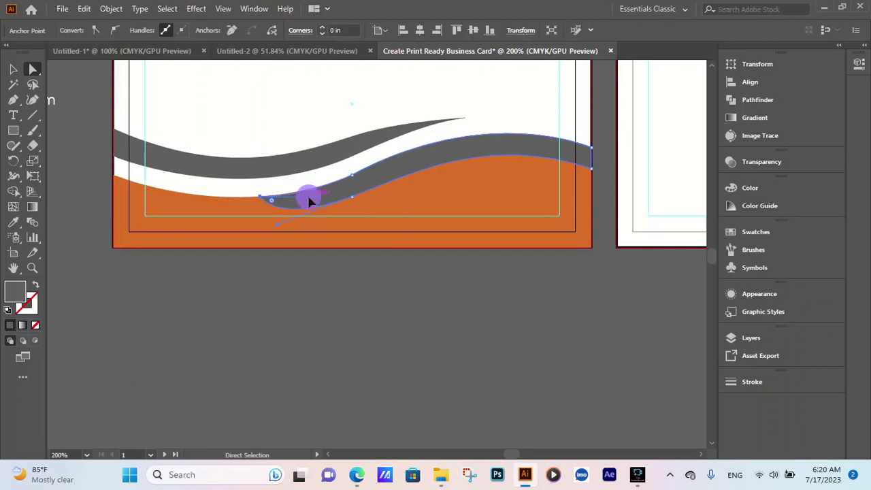
{"action": "left_click_drag", "start_coordinate": [308, 197], "coordinate": [315, 196]}
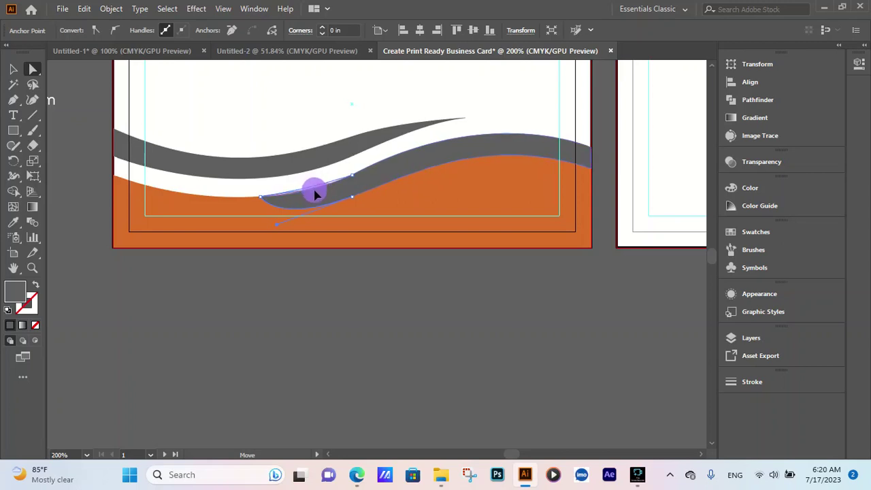
{"action": "left_click", "coordinate": [349, 294]}
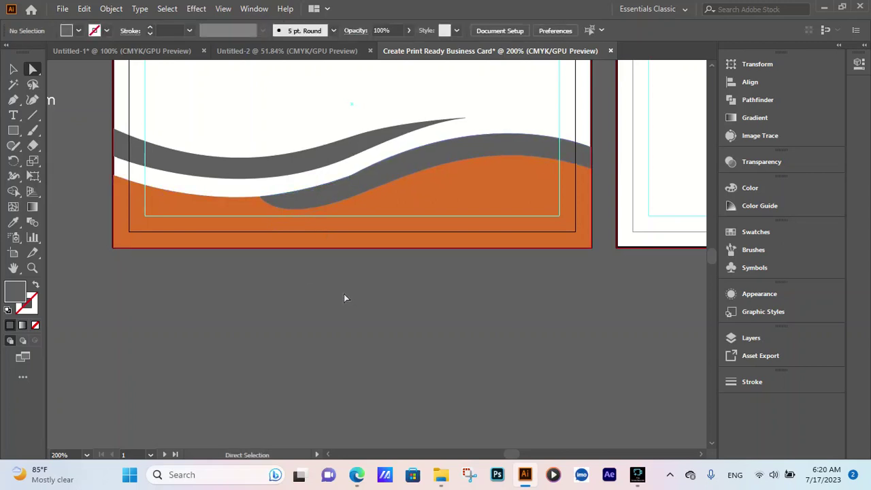
Refine the lower curve of the grey wave near its left tip
{"action": "left_click", "coordinate": [304, 201]}
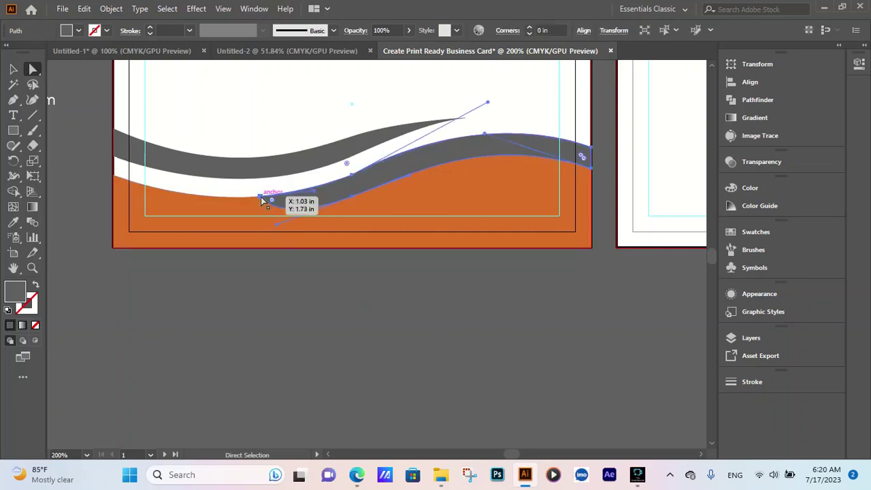
{"action": "left_click_drag", "start_coordinate": [278, 228], "coordinate": [279, 217]}
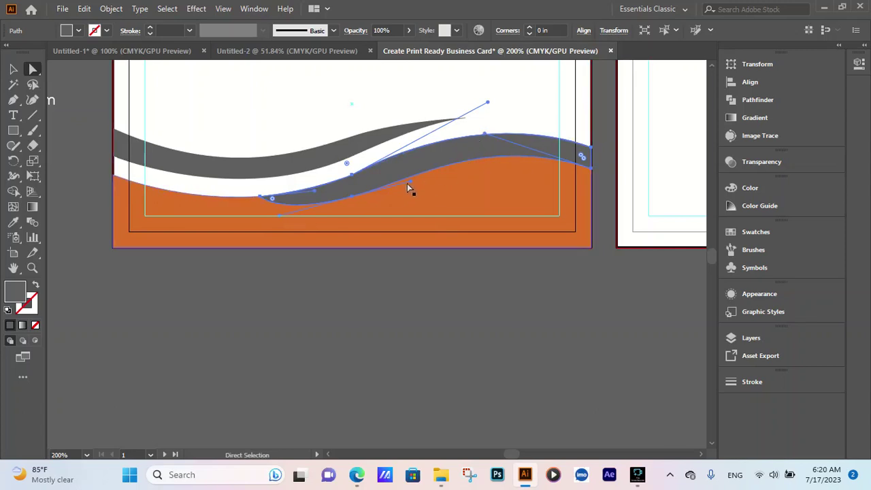
{"action": "left_click_drag", "start_coordinate": [408, 182], "coordinate": [404, 183]}
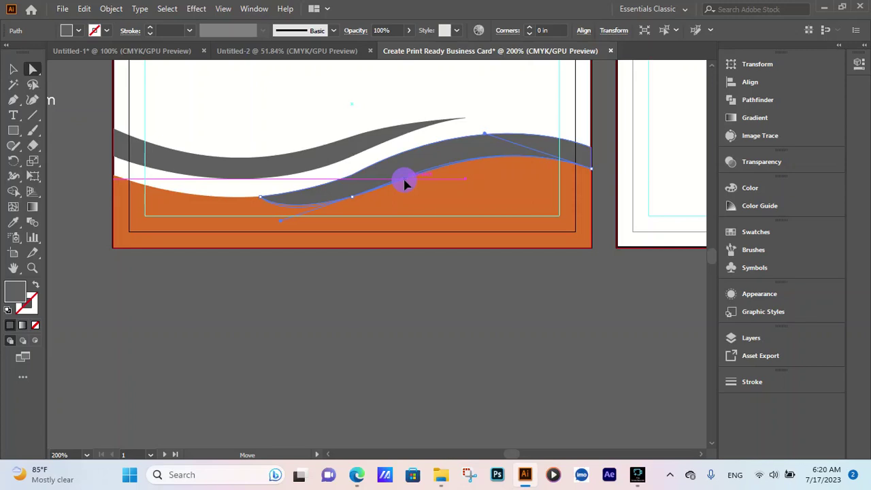
{"action": "left_click_drag", "start_coordinate": [404, 184], "coordinate": [405, 184]}
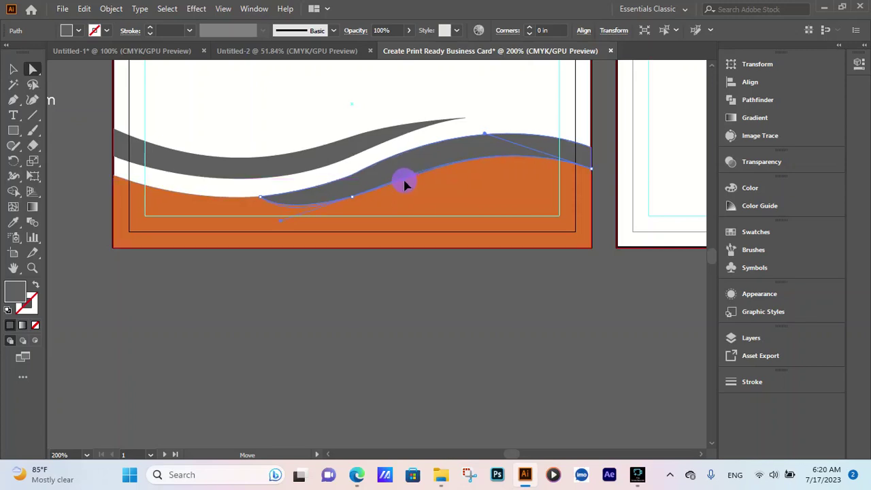
{"action": "left_click", "coordinate": [378, 303]}
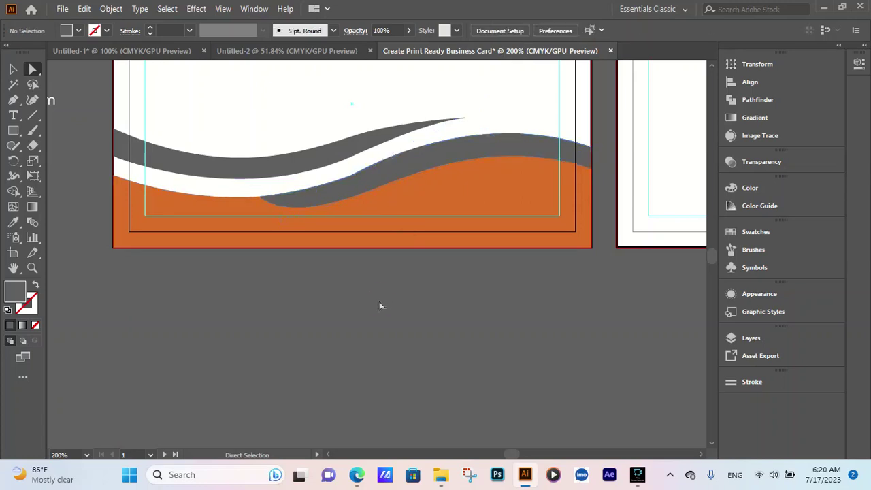
Smooth the middle anchor, lengthen its handle, and lower the grey wave by 0.19 in
{"action": "left_click", "coordinate": [356, 180]}
{"action": "left_click", "coordinate": [353, 175]}
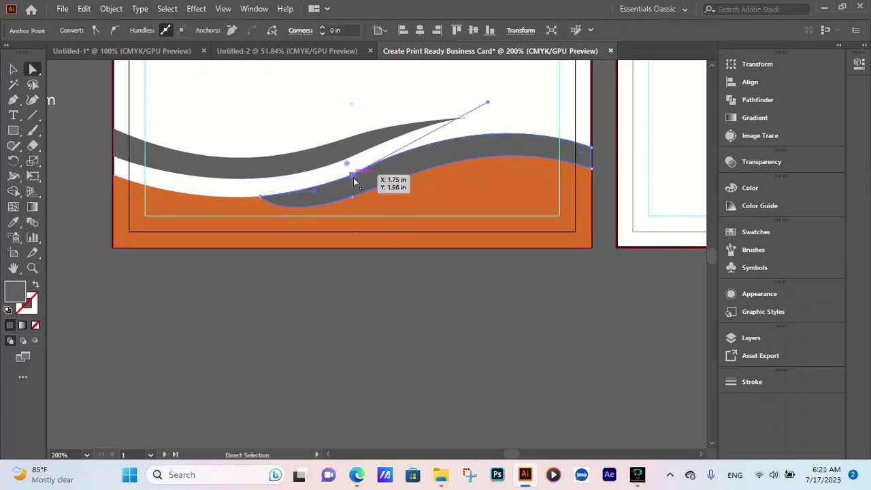
{"action": "left_click", "coordinate": [117, 34]}
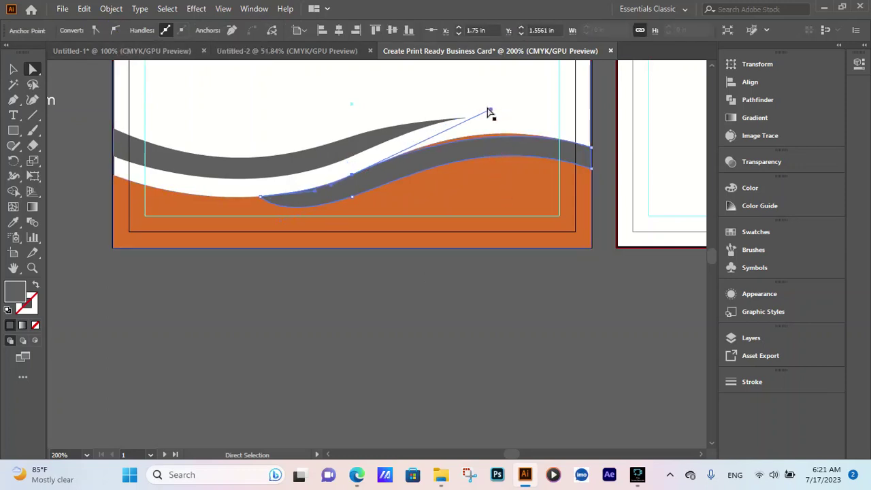
{"action": "left_click_drag", "start_coordinate": [492, 113], "coordinate": [495, 106]}
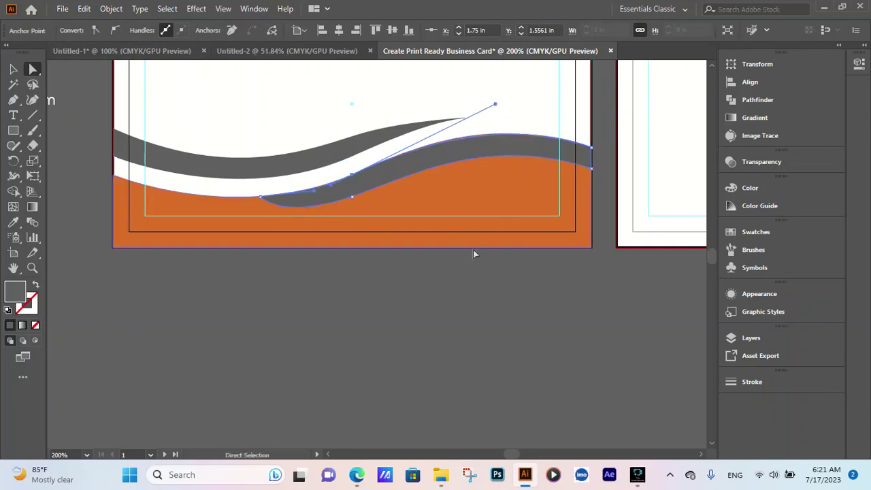
{"action": "left_click", "coordinate": [418, 293]}
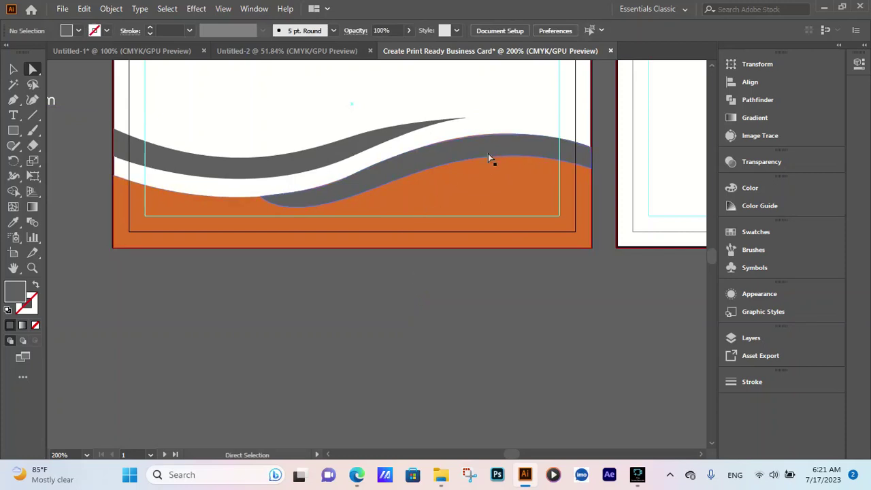
{"action": "left_click_drag", "start_coordinate": [478, 156], "coordinate": [477, 178]}
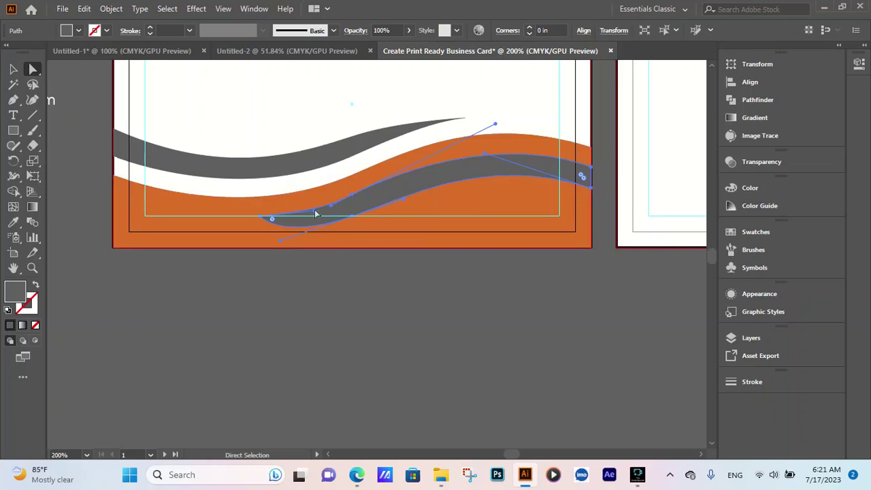
Fill the upper grey swoosh with the orange sampled from the lower wave
{"action": "left_click", "coordinate": [284, 170]}
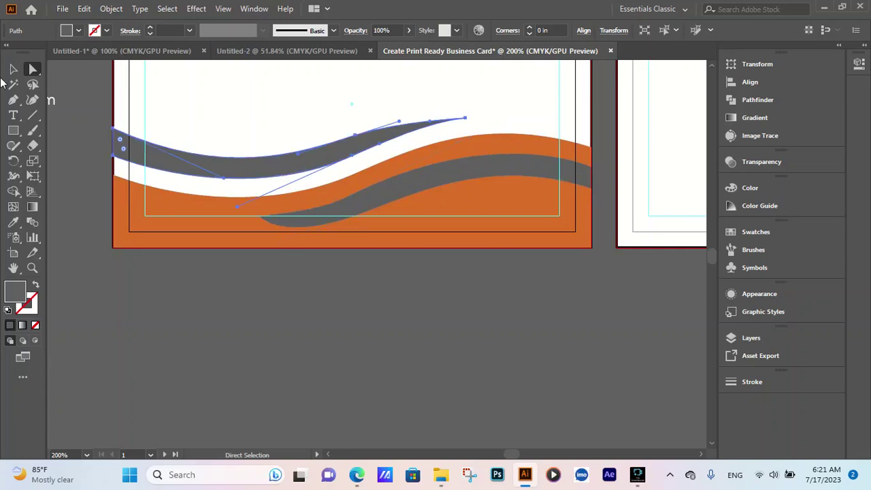
{"action": "left_click", "coordinate": [13, 69]}
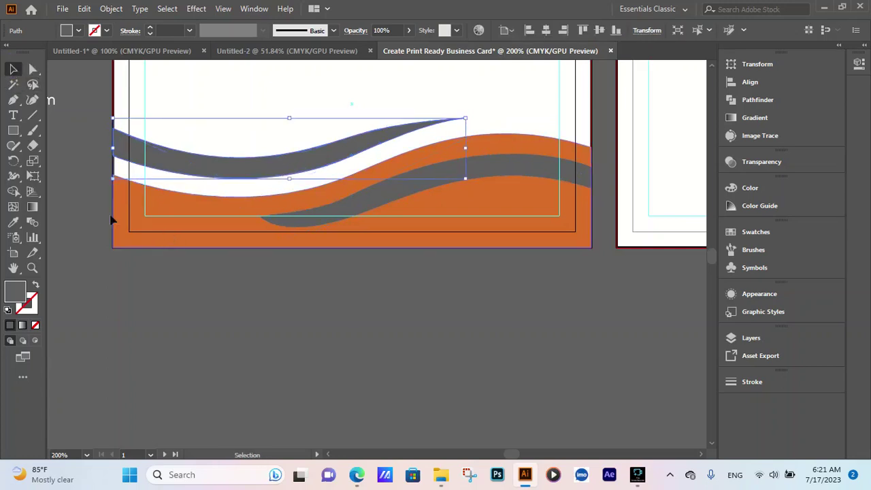
{"action": "left_click", "coordinate": [13, 221]}
{"action": "left_click", "coordinate": [179, 198]}
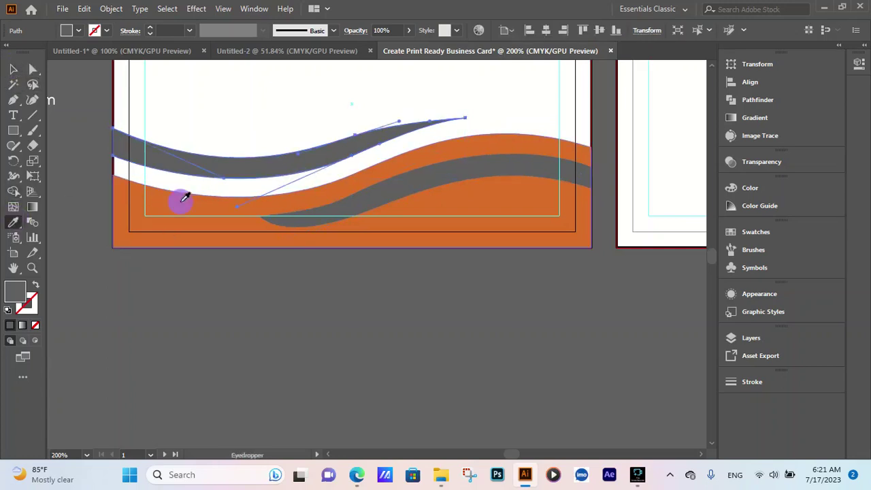
{"action": "left_click", "coordinate": [13, 69]}
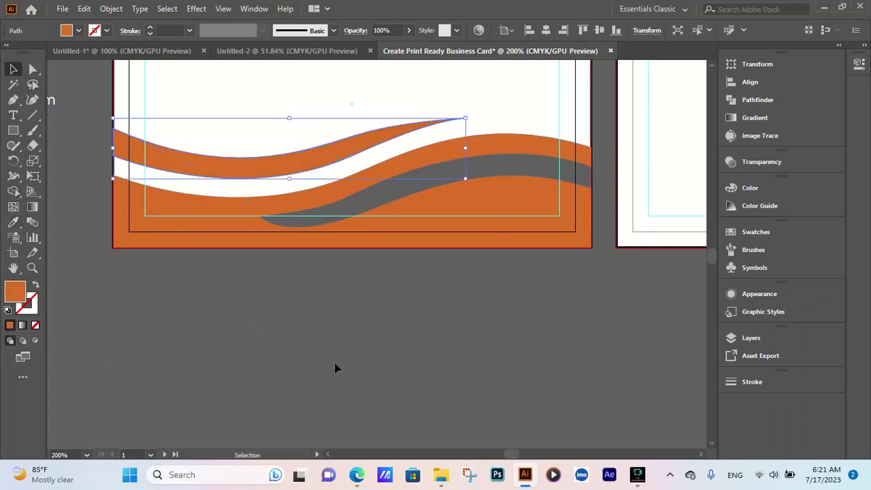
{"action": "left_click", "coordinate": [380, 347]}
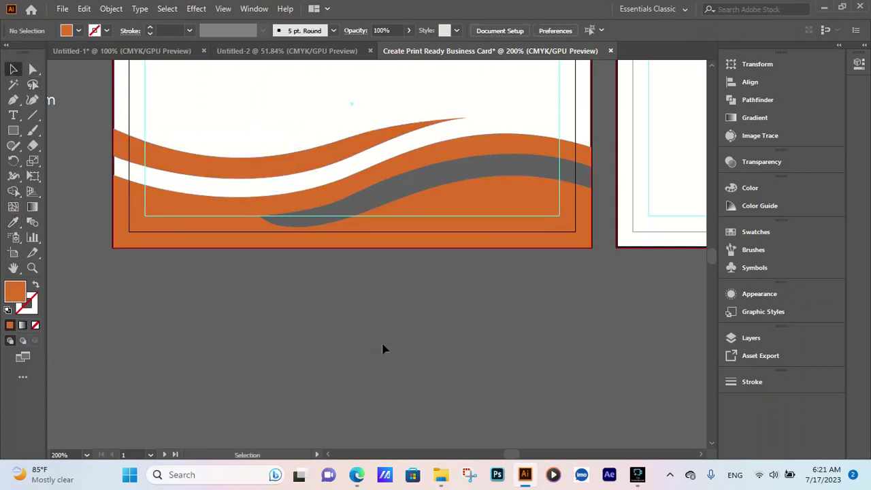
{"action": "scroll", "coordinate": [382, 349], "scroll_direction": "down", "scroll_amount": 2}
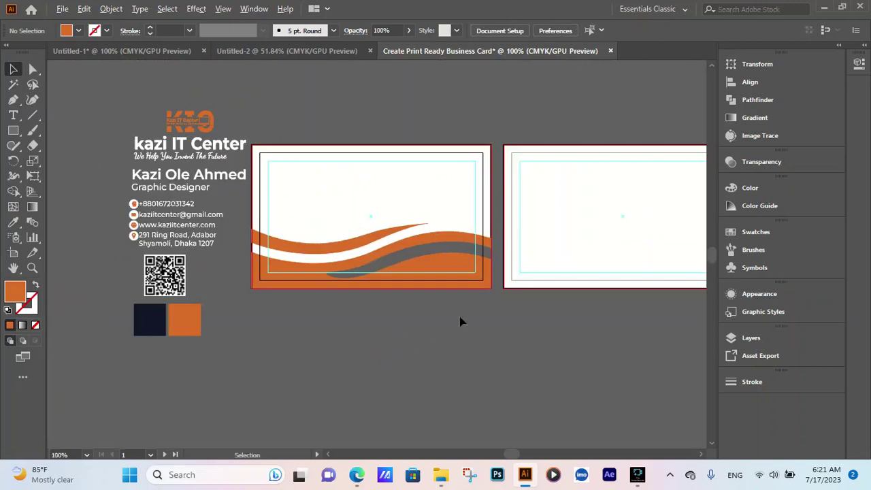
Select the three wave shapes and Alt-drag a copy below the first artboard
{"action": "scroll", "coordinate": [460, 321], "scroll_direction": "up", "scroll_amount": 1}
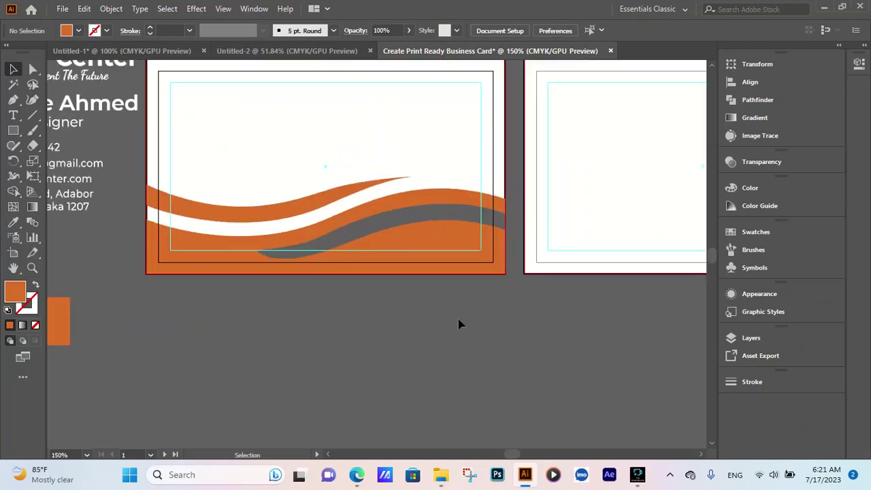
{"action": "left_click", "coordinate": [299, 211]}
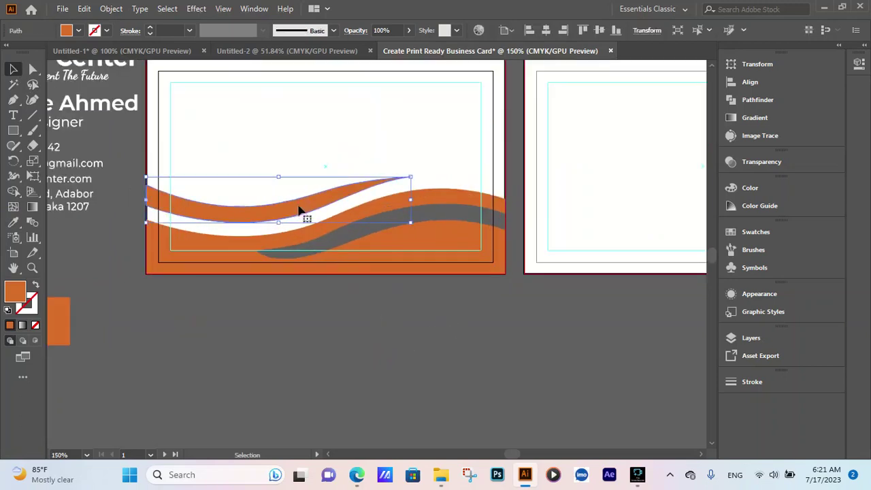
{"action": "left_click", "coordinate": [314, 234], "text": "shift"}
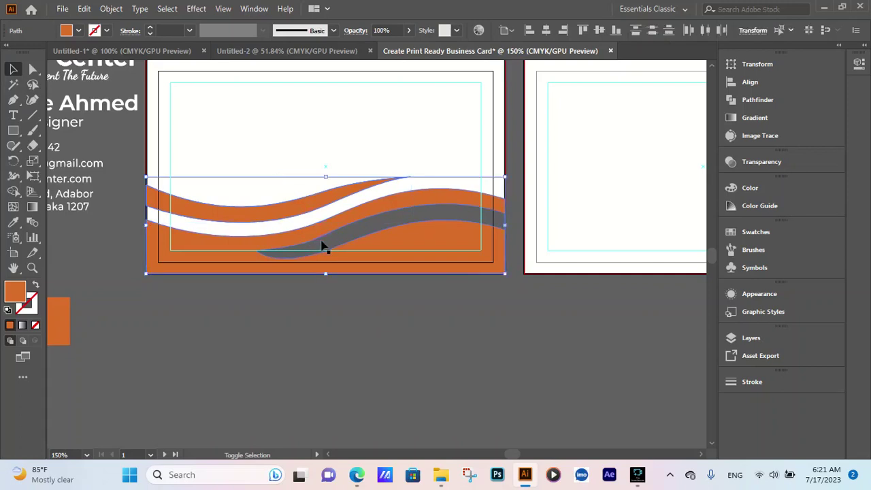
{"action": "left_click", "coordinate": [324, 246], "text": "shift"}
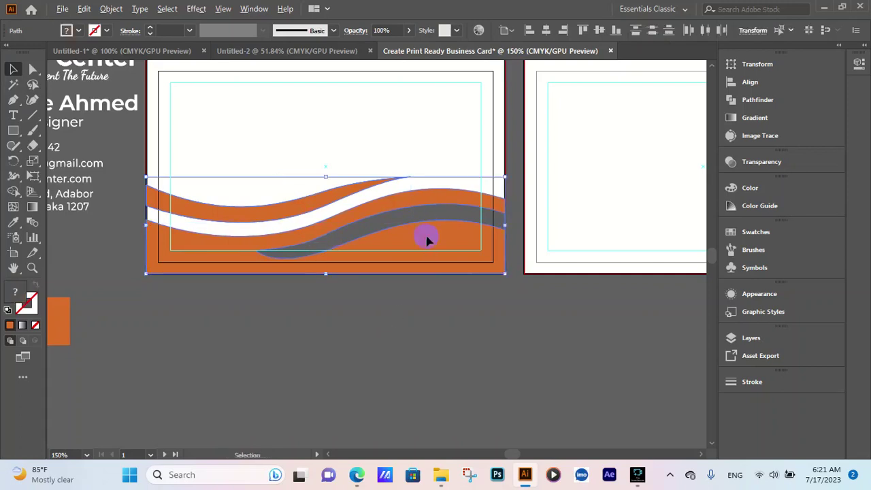
{"action": "left_click_drag", "start_coordinate": [427, 239], "coordinate": [567, 361]}
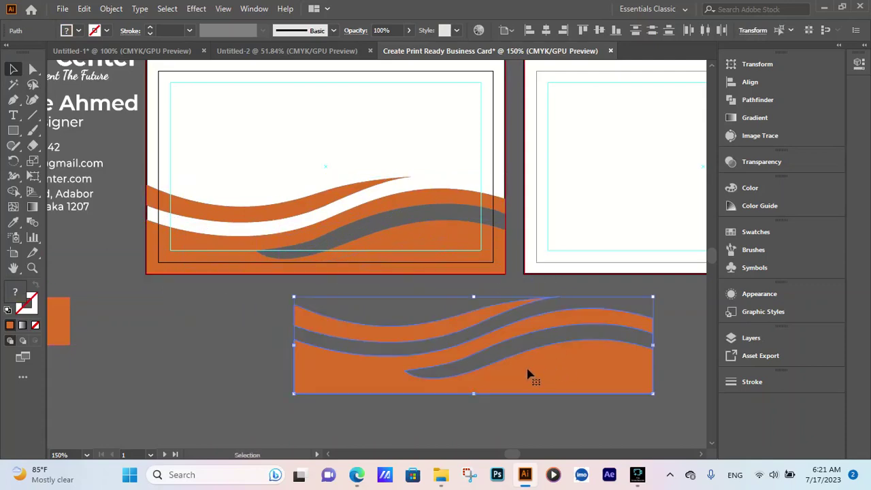
{"action": "scroll", "coordinate": [217, 267], "scroll_direction": "down", "scroll_amount": 2, "text": "alt"}
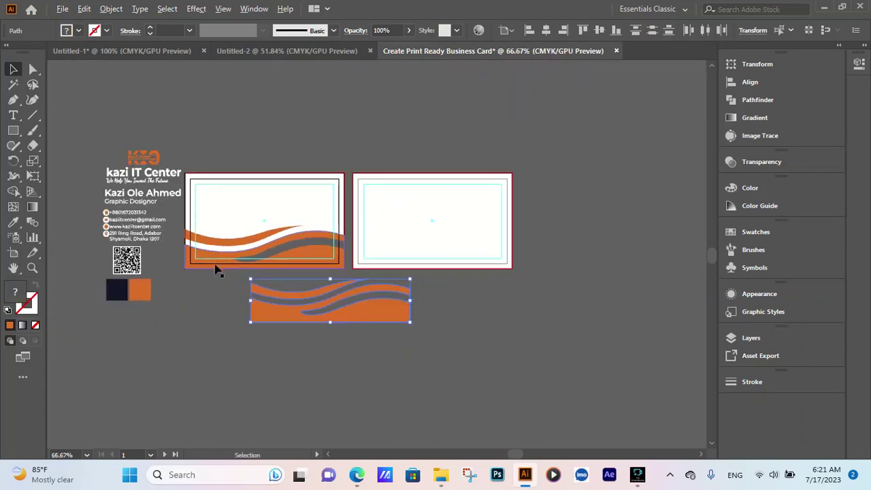
{"action": "scroll", "coordinate": [297, 307], "scroll_direction": "up", "scroll_amount": 1, "text": "alt"}
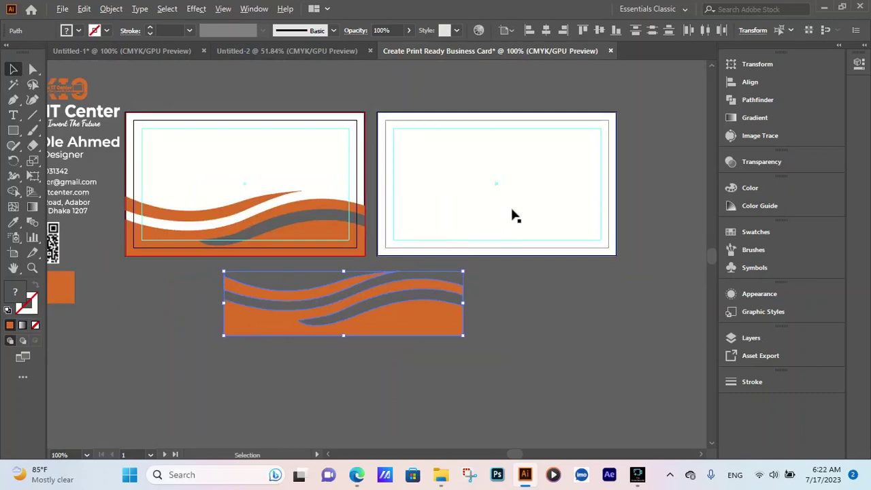
{"action": "scroll", "coordinate": [546, 218], "scroll_direction": "down", "scroll_amount": 2, "text": "alt"}
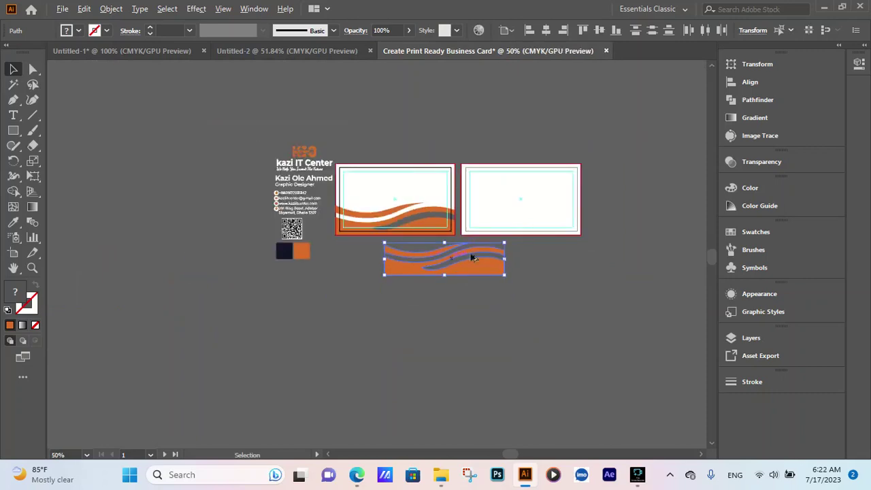
{"action": "scroll", "coordinate": [501, 253], "scroll_direction": "up", "scroll_amount": 2, "text": "alt"}
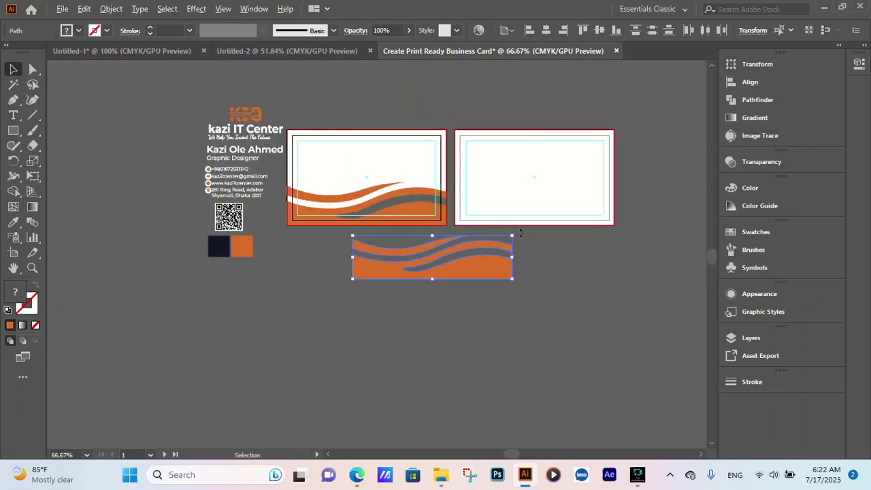
{"action": "scroll", "coordinate": [518, 236], "scroll_direction": "down", "scroll_amount": 1, "text": "alt"}
Fill the front card's white background rectangle with dark navy using the Eyedropper
{"action": "left_click", "coordinate": [312, 165]}
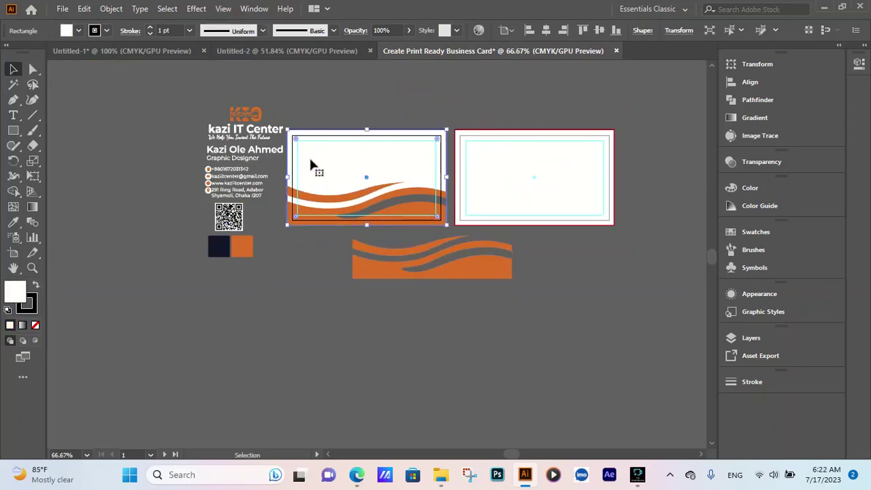
{"action": "left_click", "coordinate": [13, 222]}
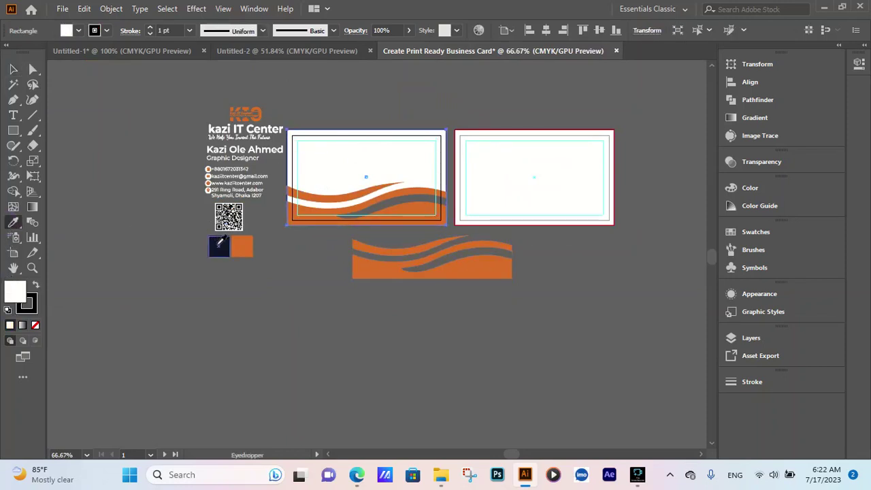
{"action": "left_click", "coordinate": [214, 248]}
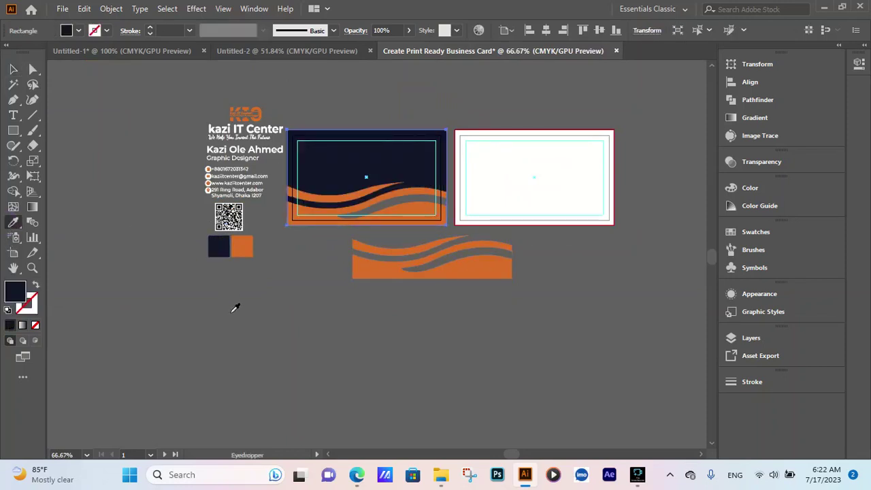
{"action": "left_click", "coordinate": [13, 68]}
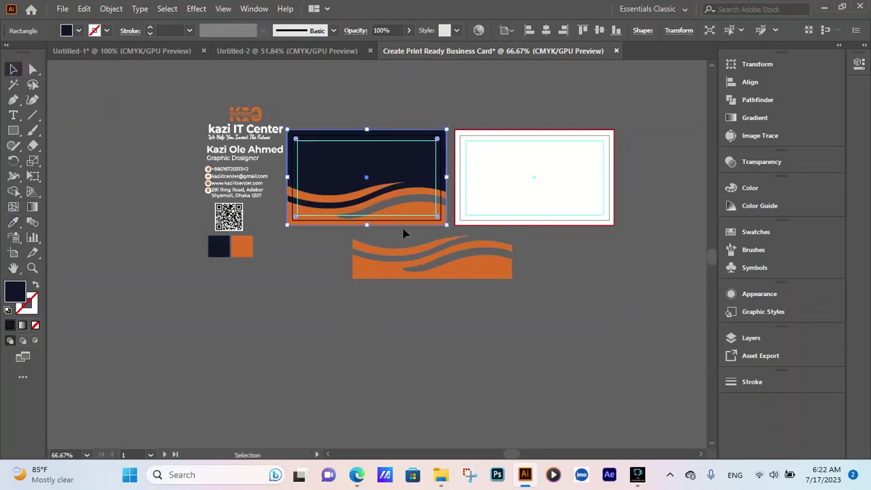
Recolour the grey waves on the card and on the copy below to navy
{"action": "left_click", "coordinate": [393, 206]}
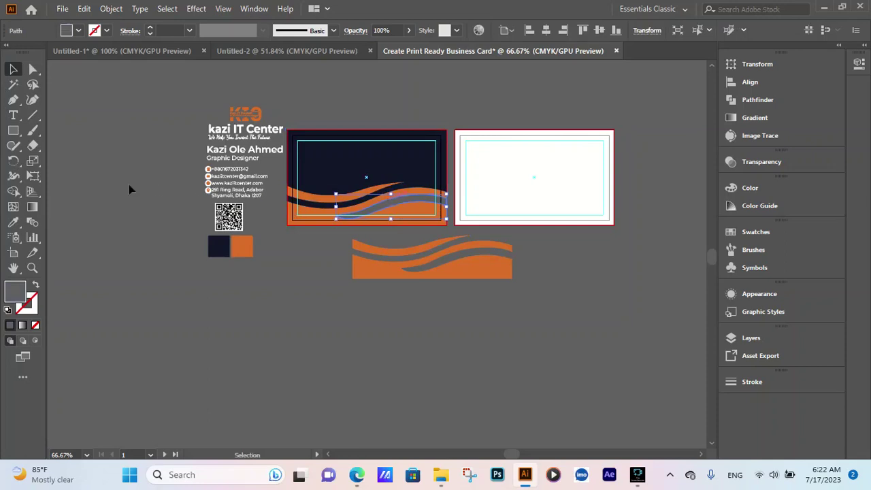
{"action": "left_click", "coordinate": [13, 222]}
{"action": "left_click", "coordinate": [322, 170]}
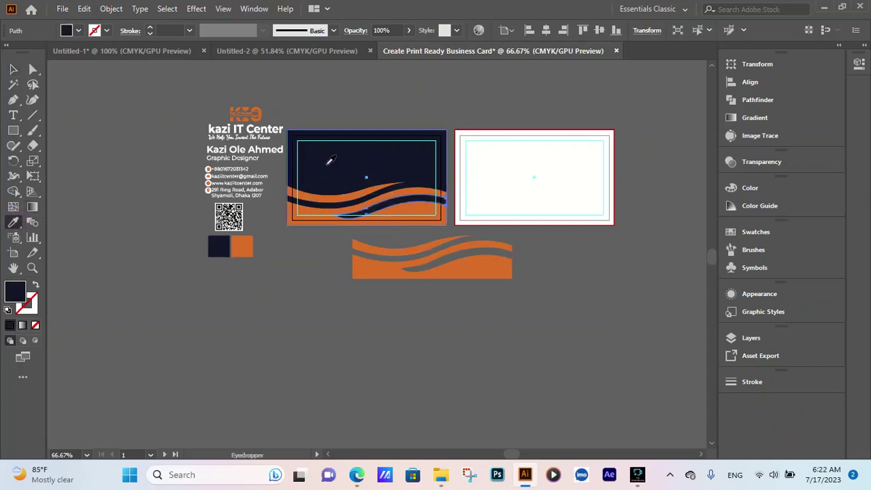
{"action": "left_click", "coordinate": [11, 65]}
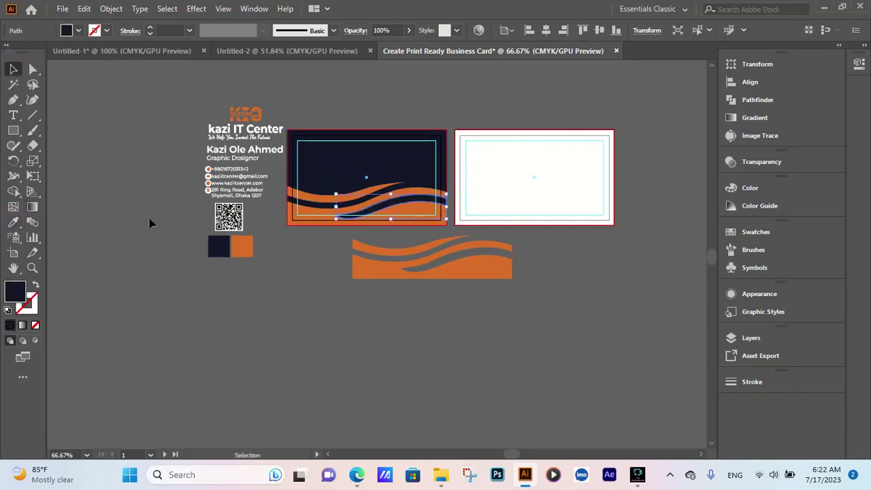
{"action": "left_click", "coordinate": [446, 266]}
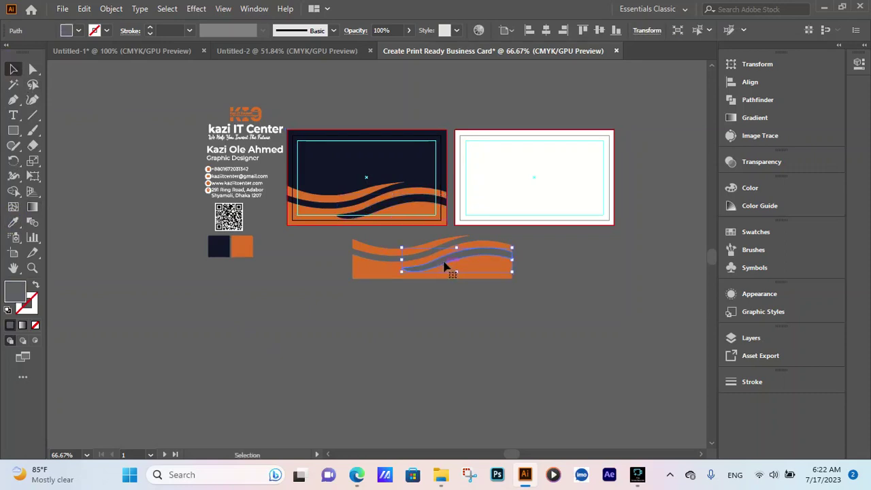
{"action": "left_click", "coordinate": [13, 221]}
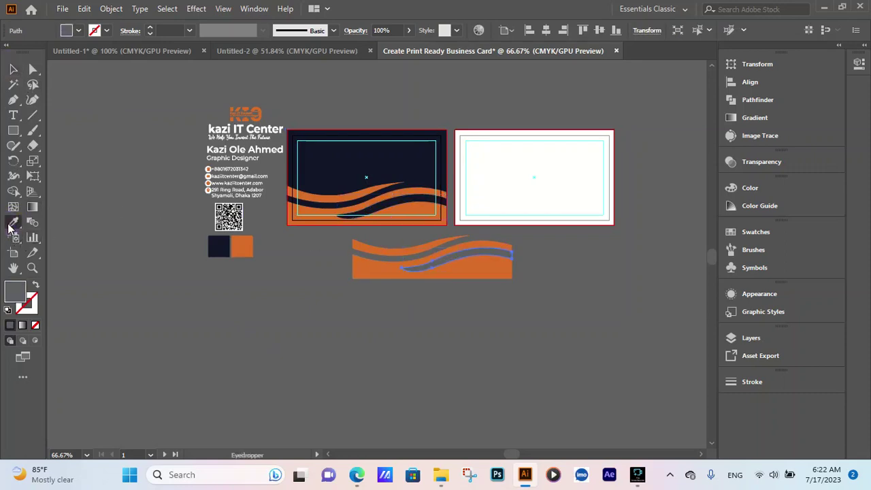
{"action": "left_click", "coordinate": [340, 165]}
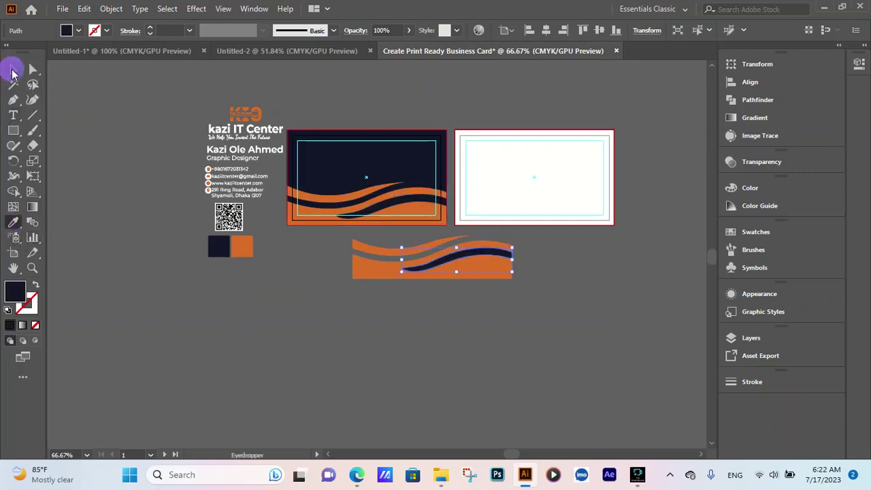
{"action": "left_click", "coordinate": [13, 69]}
{"action": "left_click", "coordinate": [105, 153]}
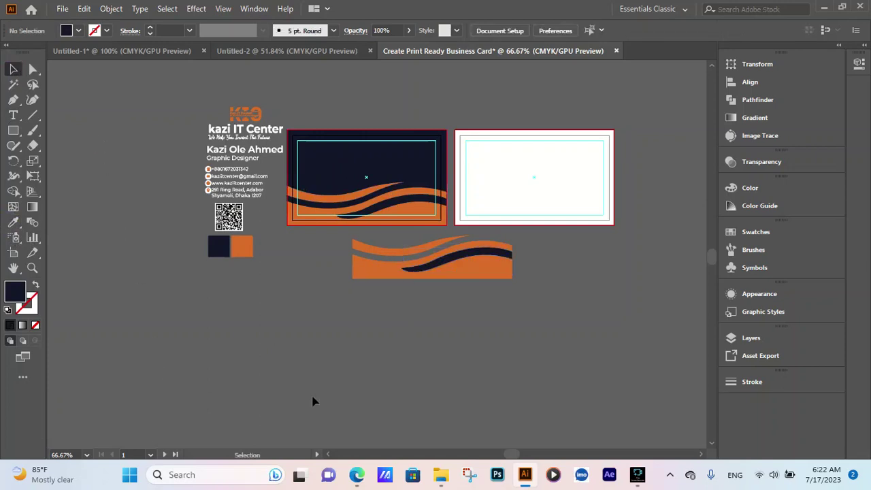
{"action": "scroll", "coordinate": [449, 202], "scroll_direction": "up", "scroll_amount": 1}
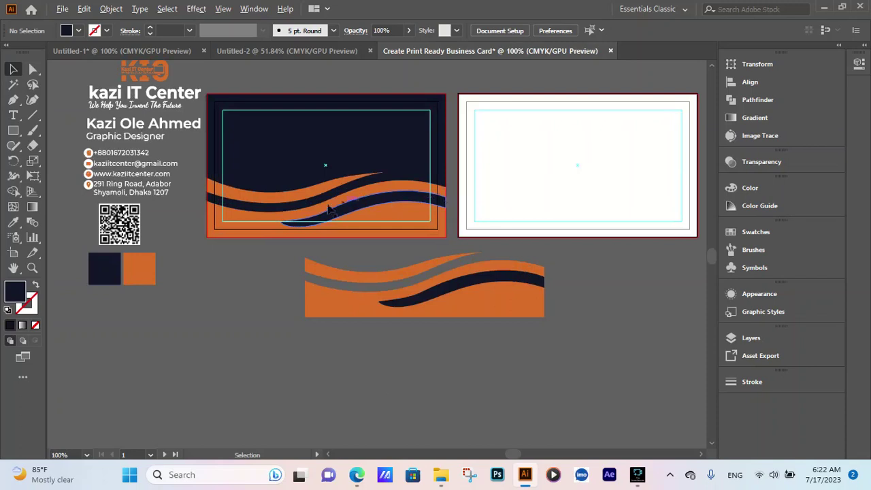
{"action": "scroll", "coordinate": [265, 85], "scroll_direction": "up", "scroll_amount": 1}
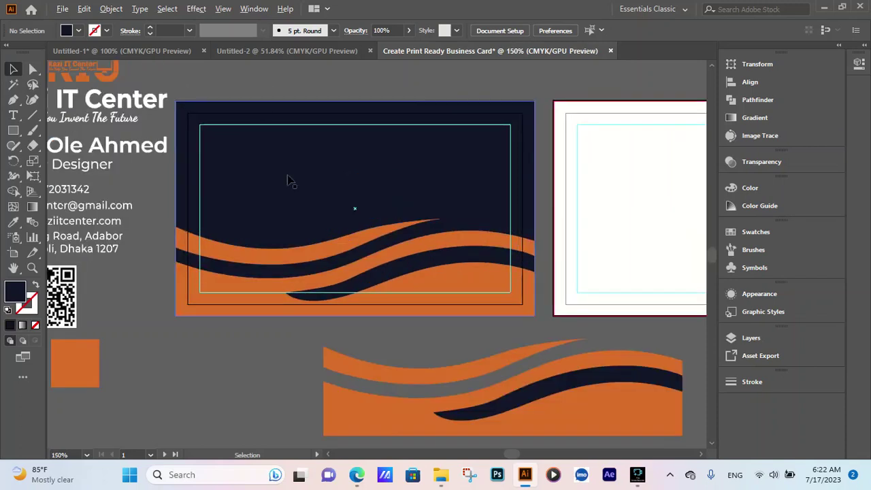
{"action": "scroll", "coordinate": [300, 166], "scroll_direction": "down", "scroll_amount": 1}
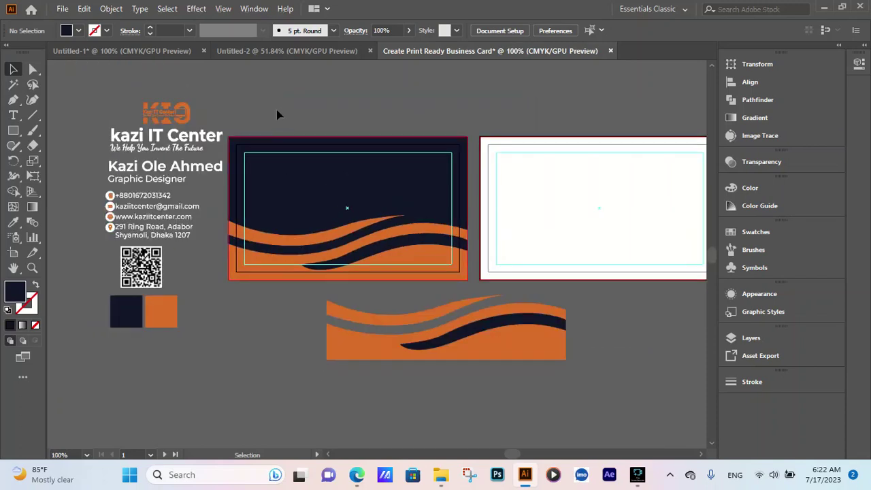
{"action": "left_click", "coordinate": [147, 133]}
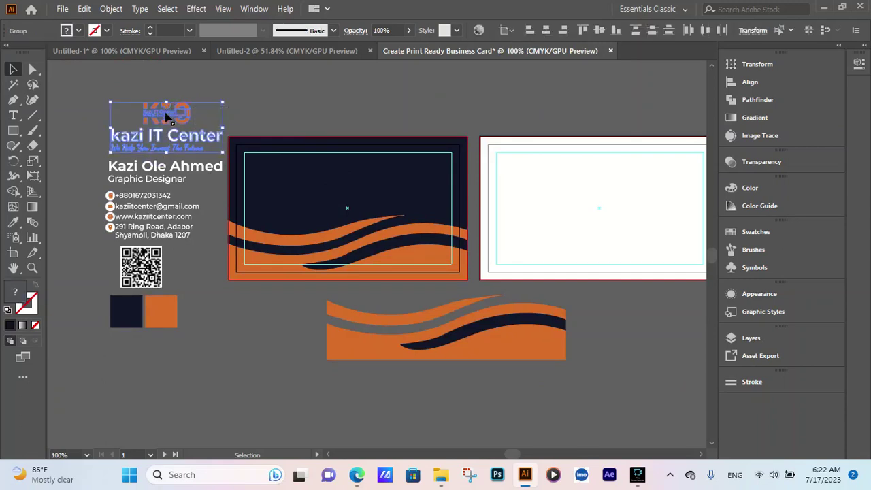
{"action": "left_click_drag", "start_coordinate": [165, 117], "coordinate": [317, 176]}
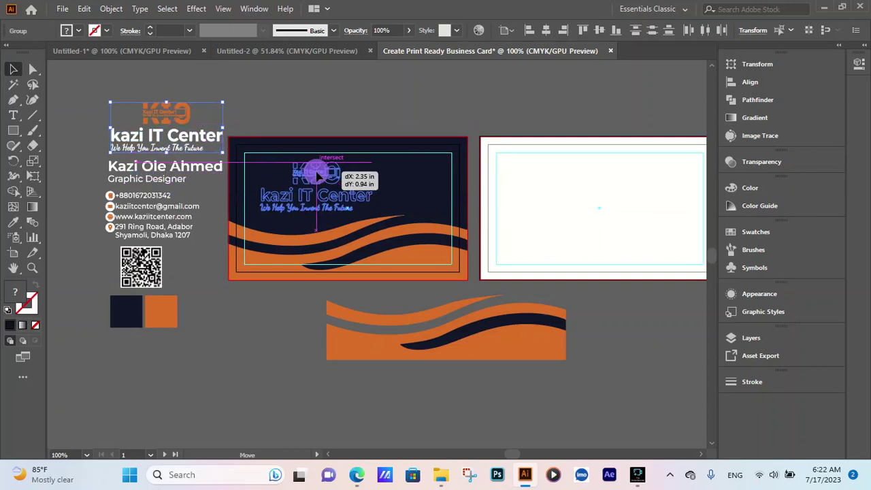
{"action": "left_click_drag", "start_coordinate": [317, 175], "coordinate": [312, 175]}
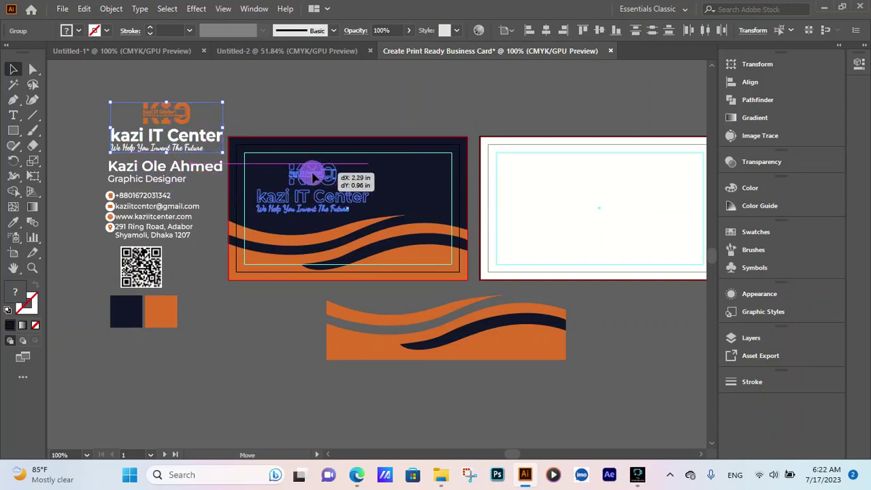
{"action": "left_click_drag", "start_coordinate": [313, 177], "coordinate": [311, 173]}
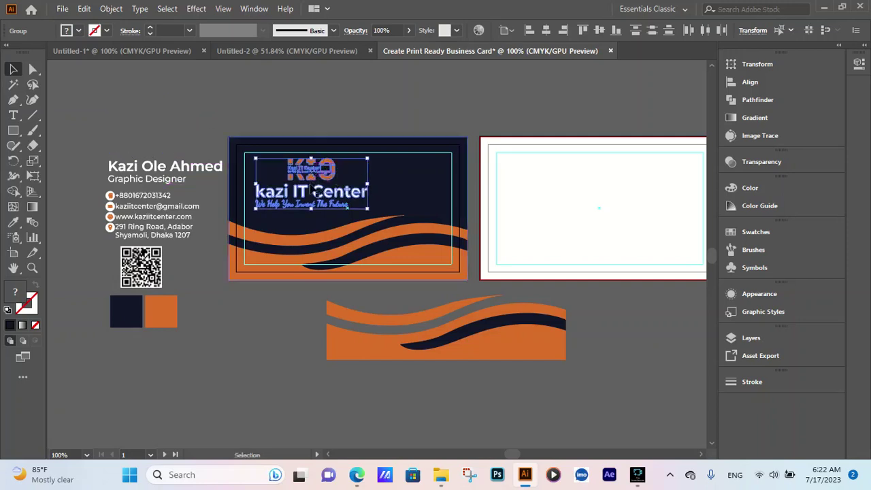
{"action": "left_click", "coordinate": [245, 107]}
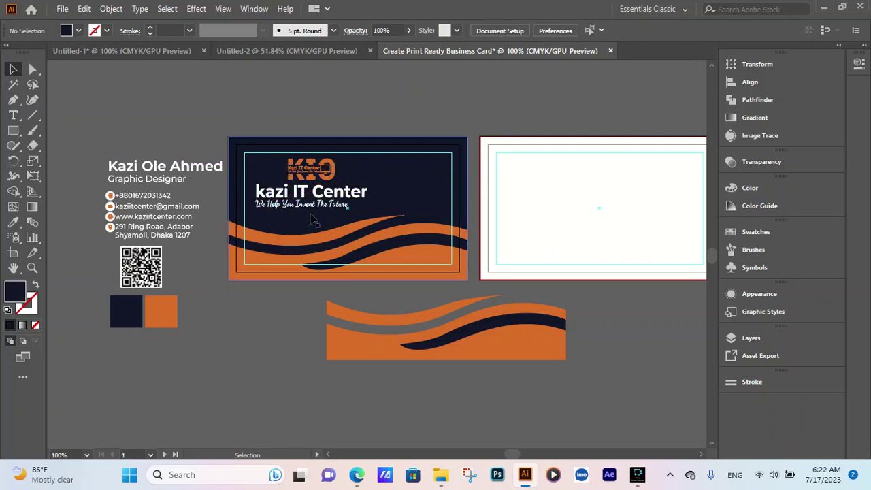
{"action": "key", "text": "ctrl+minus"}
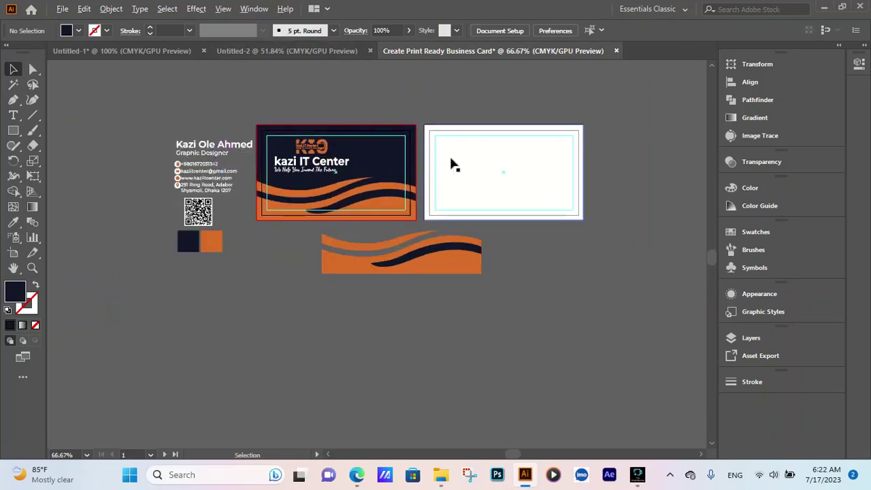
{"action": "scroll", "coordinate": [451, 166], "scroll_direction": "up", "scroll_amount": 1}
{"action": "scroll", "coordinate": [391, 217], "scroll_direction": "down", "scroll_amount": 1}
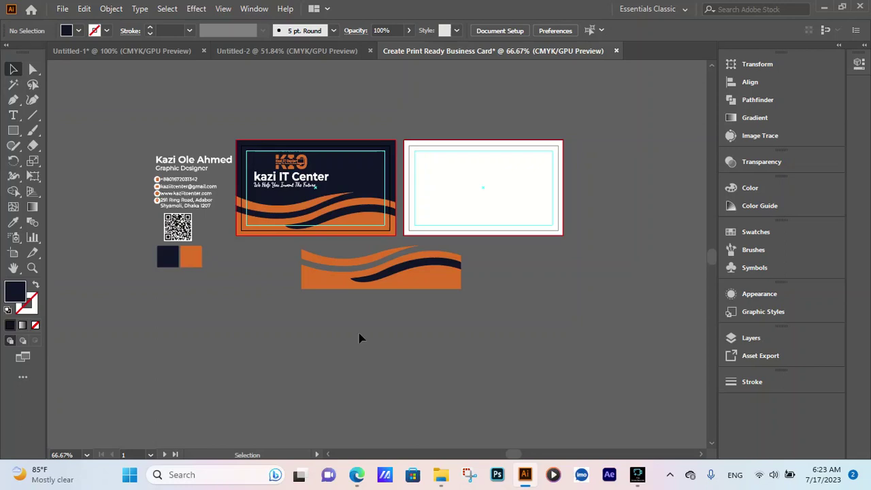
Fill the back card's background with the front card's dark navy via the Eyedropper
{"action": "left_click", "coordinate": [446, 199]}
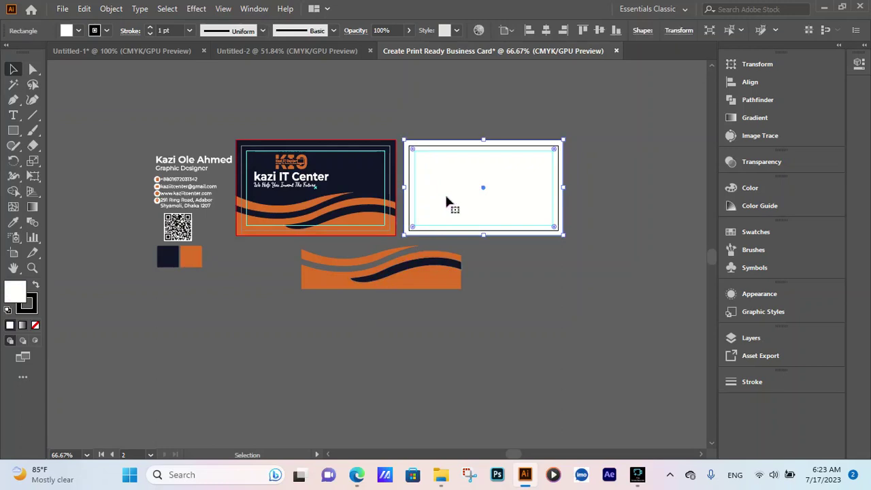
{"action": "left_click", "coordinate": [13, 221]}
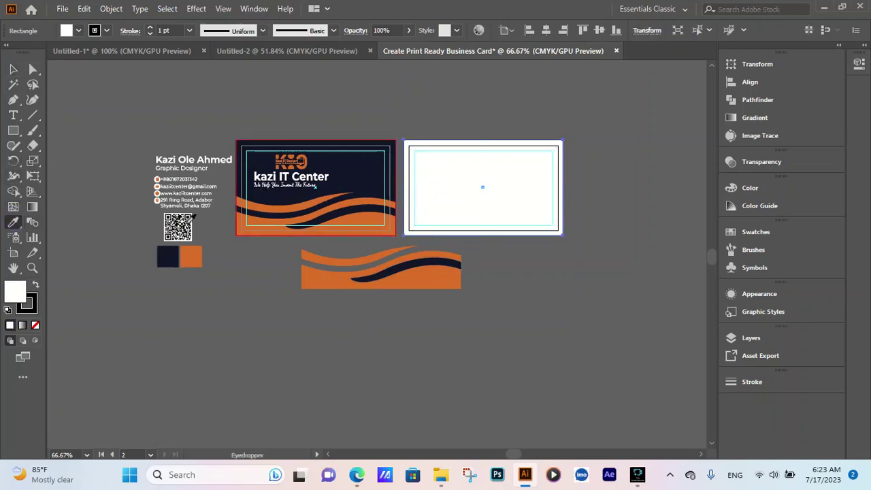
{"action": "left_click", "coordinate": [372, 173]}
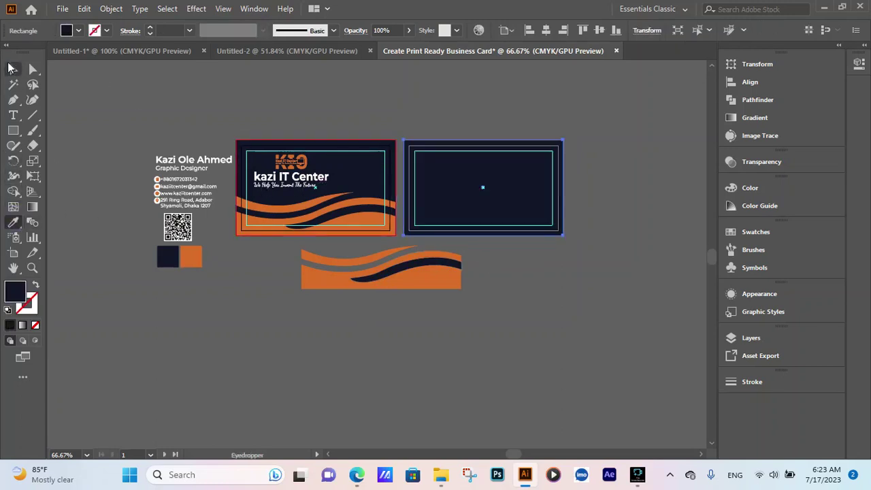
{"action": "left_click", "coordinate": [12, 68]}
{"action": "left_click", "coordinate": [524, 310]}
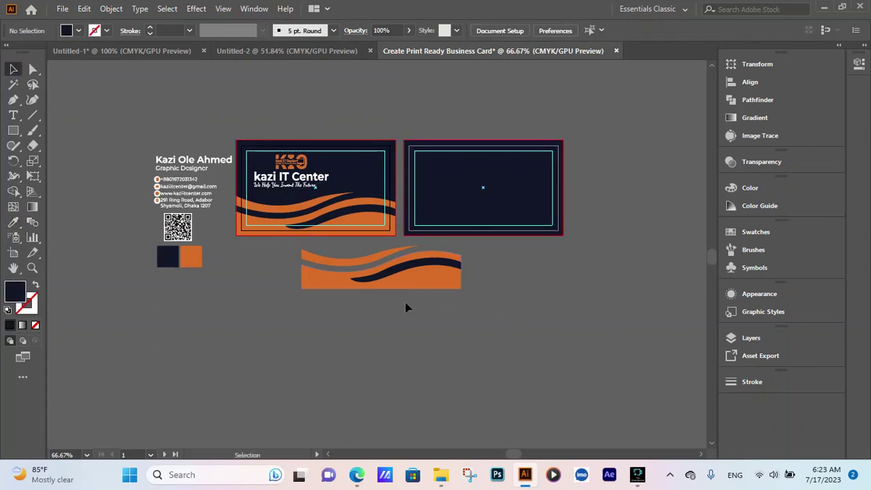
Select the orange and navy wave pieces and group them with Ctrl+G
{"action": "left_click_drag", "start_coordinate": [404, 314], "coordinate": [358, 263]}
{"action": "left_click", "coordinate": [358, 263]}
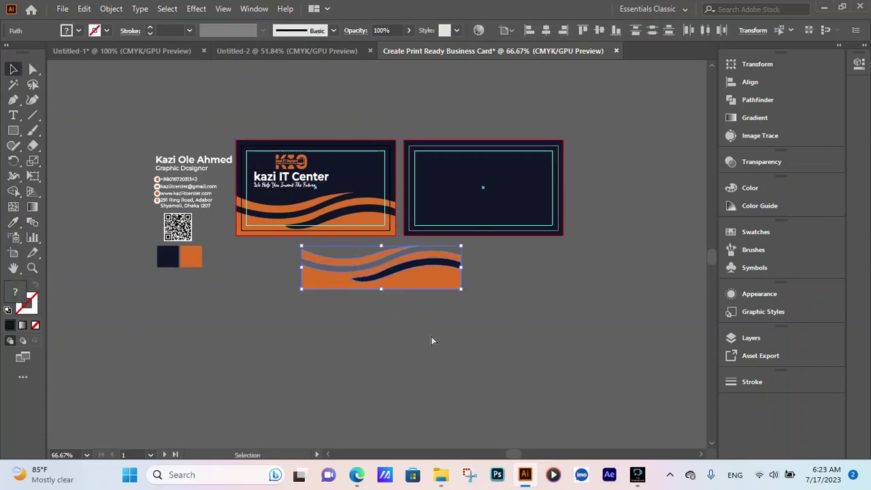
{"action": "key", "text": "ctrl+g"}
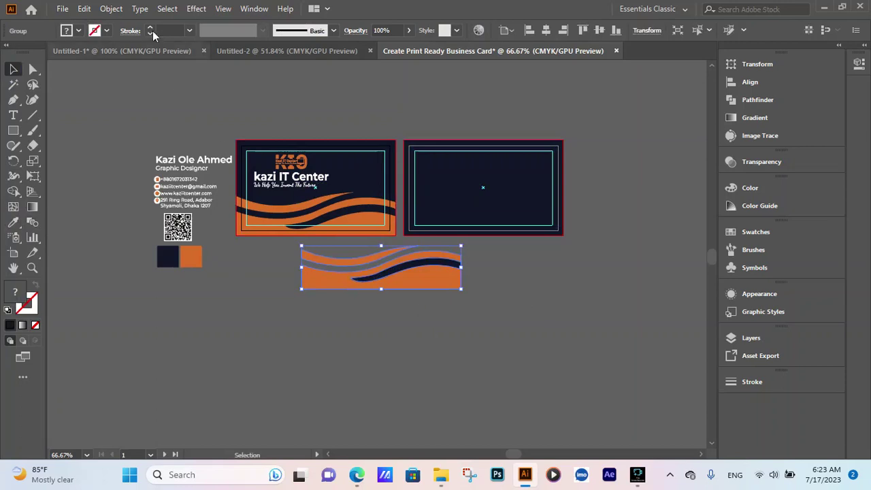
{"action": "left_click", "coordinate": [110, 8]}
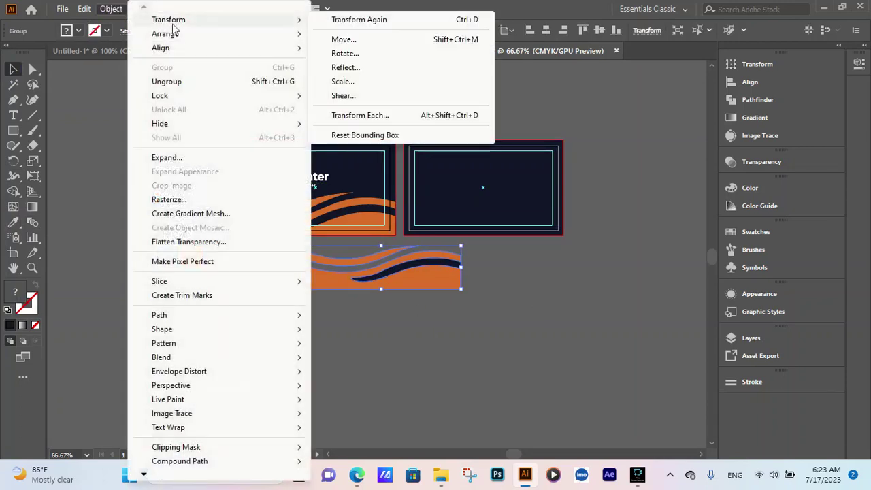
{"action": "mouse_move", "coordinate": [168, 20]}
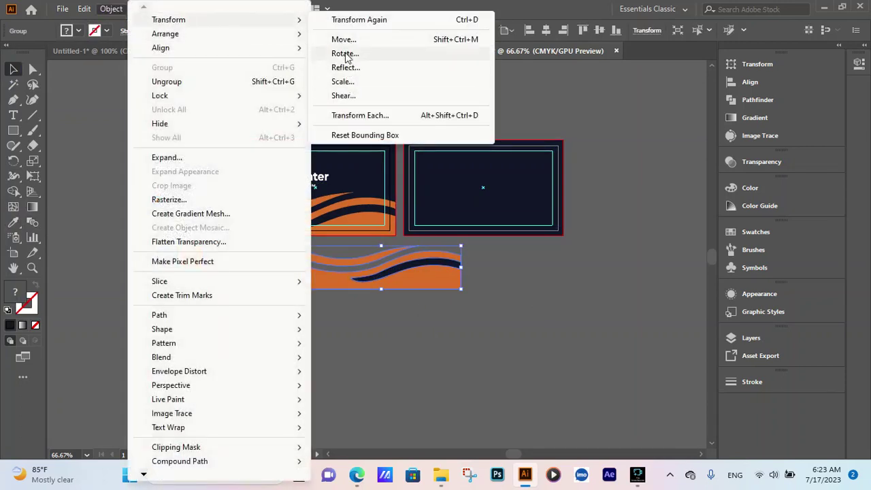
Rotate the wave group 90° with Object > Transform > Rotate
{"action": "left_click", "coordinate": [344, 53]}
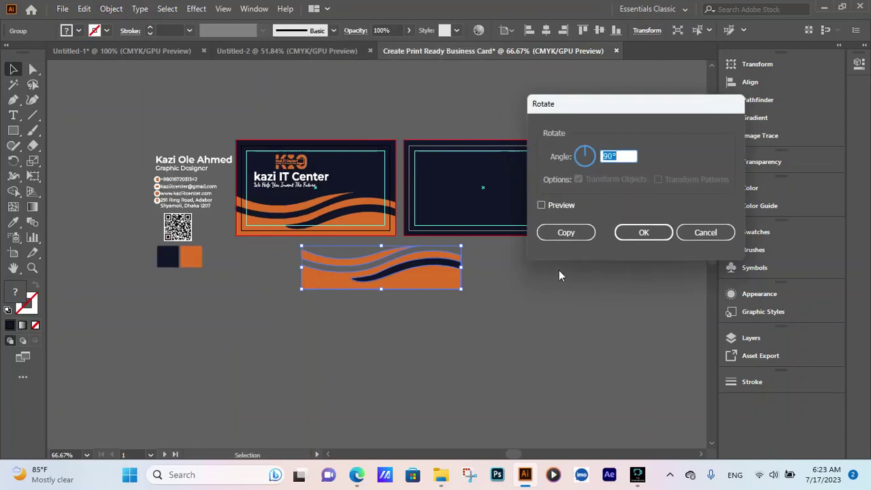
{"action": "left_click", "coordinate": [541, 205]}
{"action": "left_click", "coordinate": [633, 233]}
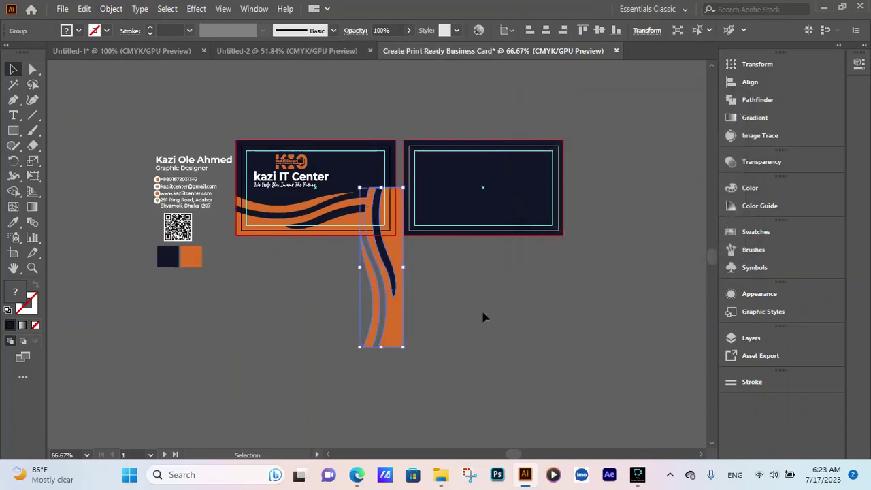
Move the upright wave onto the back card's right side and shrink it
{"action": "left_click_drag", "start_coordinate": [394, 255], "coordinate": [553, 205]}
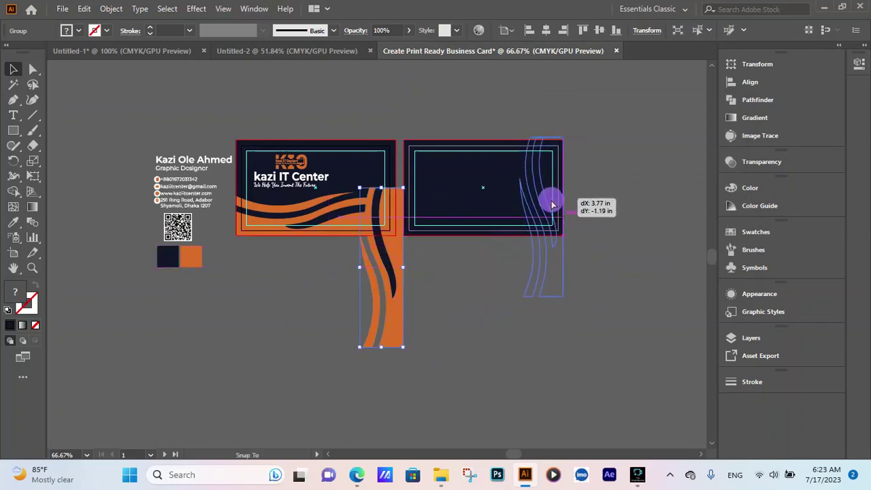
{"action": "mouse_move", "coordinate": [553, 206]}
{"action": "left_mouse_down"}
{"action": "mouse_move", "coordinate": [529, 197]}
{"action": "mouse_move", "coordinate": [523, 204]}
{"action": "left_mouse_up"}
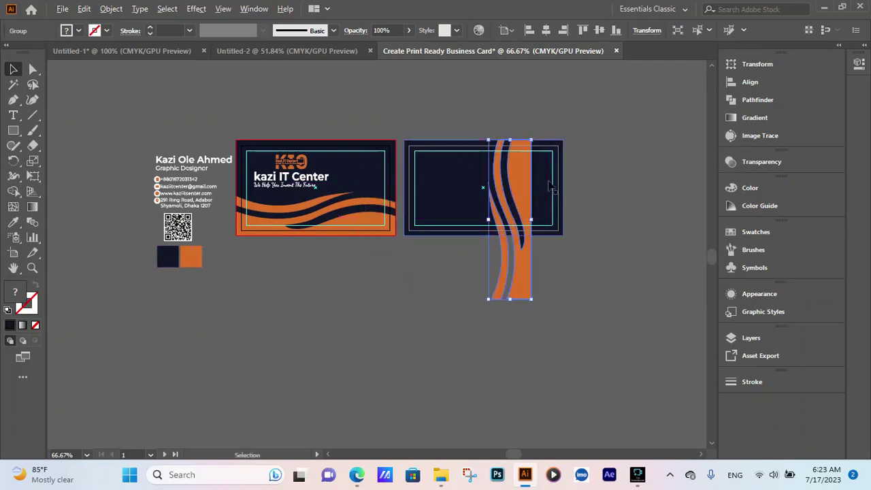
{"action": "scroll", "coordinate": [549, 186], "scroll_direction": "up", "scroll_amount": 2}
{"action": "scroll", "coordinate": [537, 209], "scroll_direction": "down", "scroll_amount": 1}
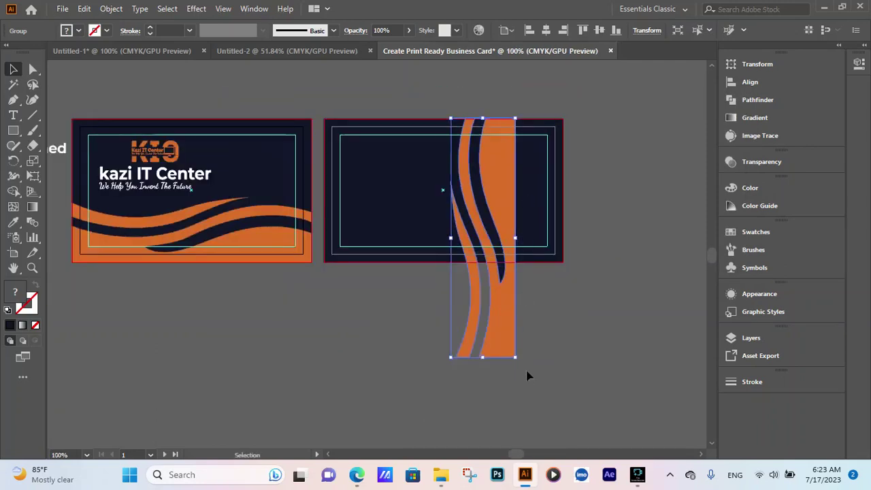
{"action": "left_click_drag", "start_coordinate": [514, 362], "coordinate": [517, 361]}
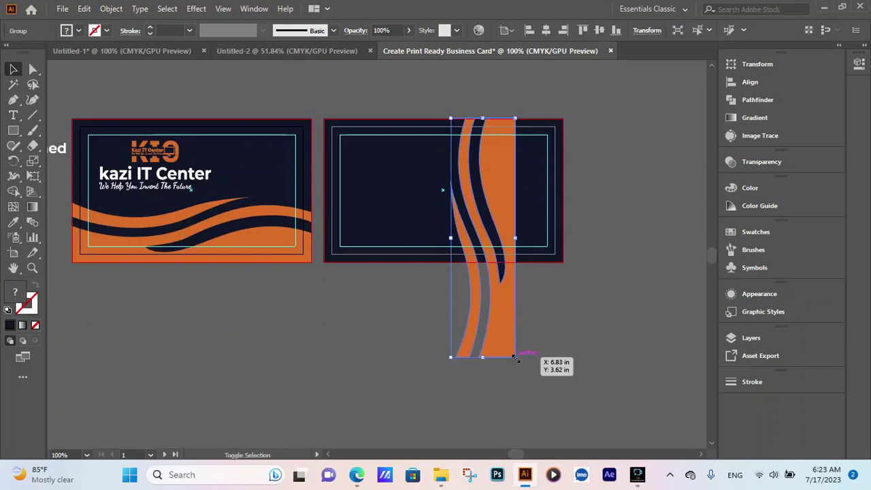
{"action": "left_click_drag", "start_coordinate": [517, 361], "coordinate": [500, 296]}
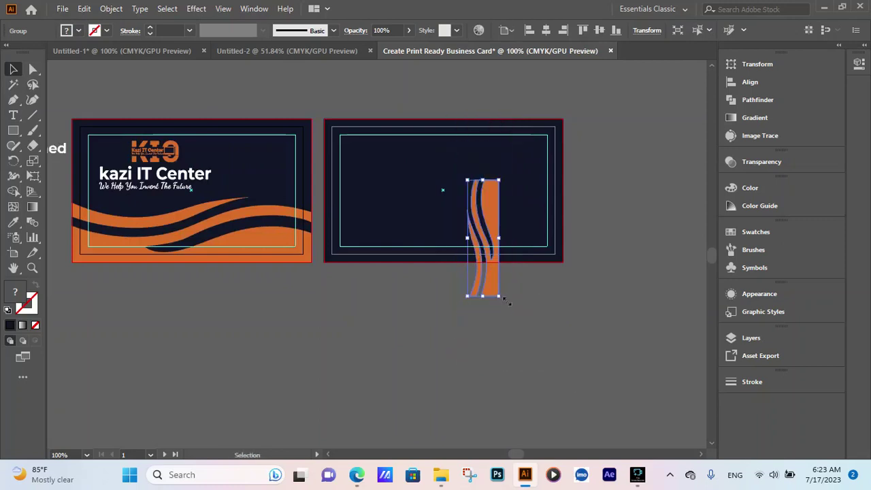
{"action": "left_click_drag", "start_coordinate": [488, 216], "coordinate": [488, 156]}
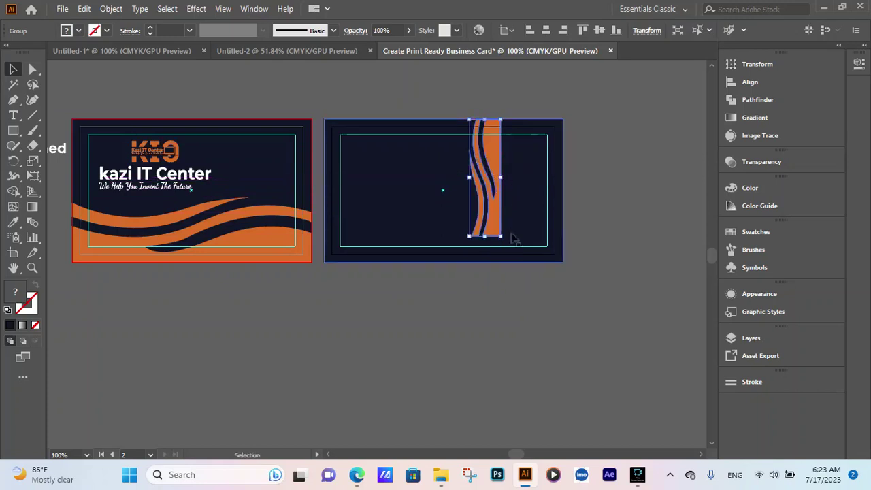
Stretch the wave to the card's full 2.24 in height and fine-tune its position
{"action": "scroll", "coordinate": [514, 218], "scroll_direction": "up", "scroll_amount": 1}
{"action": "left_click_drag", "start_coordinate": [495, 245], "coordinate": [506, 286]}
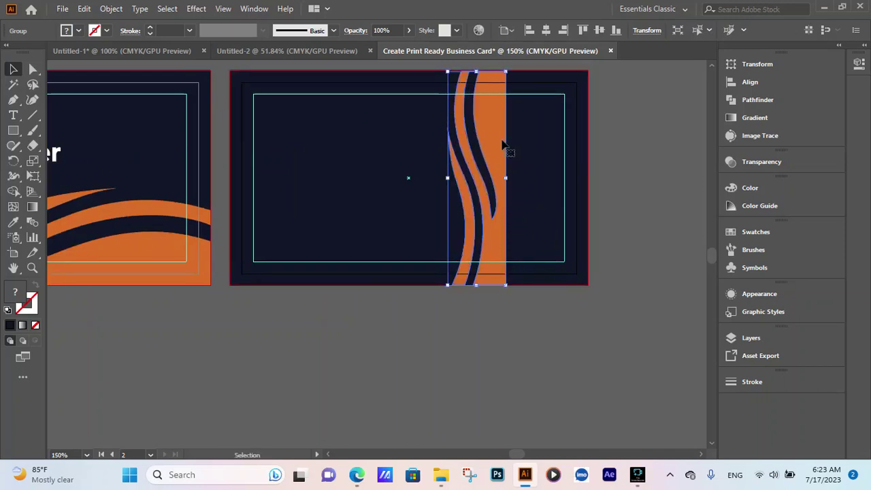
{"action": "left_click_drag", "start_coordinate": [494, 144], "coordinate": [494, 146]}
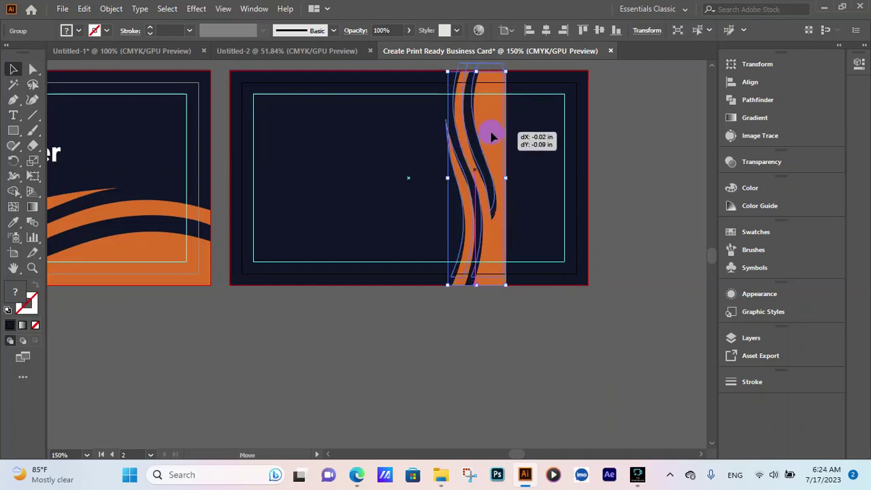
{"action": "left_click_drag", "start_coordinate": [493, 143], "coordinate": [491, 145]}
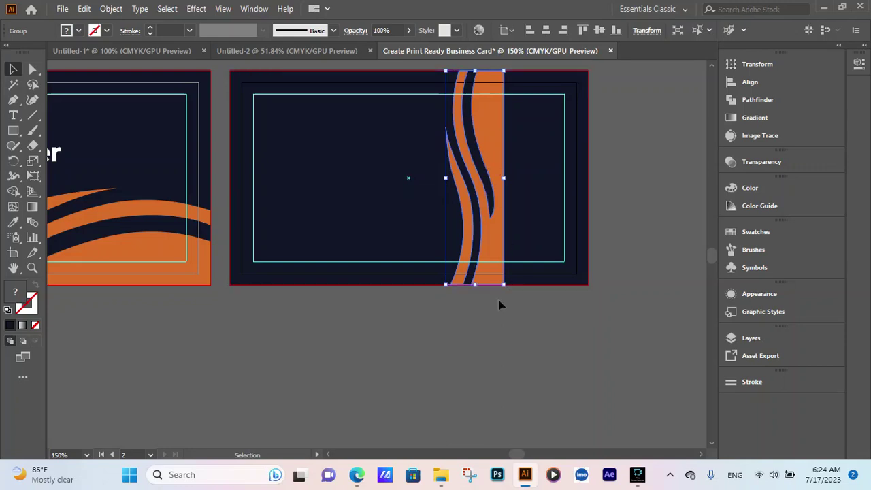
{"action": "scroll", "coordinate": [501, 291], "scroll_direction": "up", "scroll_amount": 1}
{"action": "left_click_drag", "start_coordinate": [504, 283], "coordinate": [505, 284]}
{"action": "scroll", "coordinate": [503, 325], "scroll_direction": "up", "scroll_amount": 5}
{"action": "scroll", "coordinate": [510, 327], "scroll_direction": "up", "scroll_amount": 1}
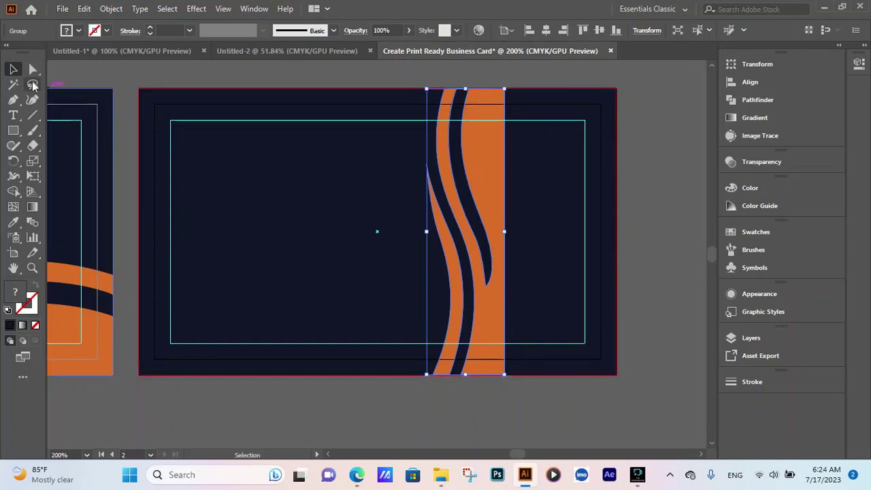
Ungroup the wave group so the orange path can be edited on its own
{"action": "left_click", "coordinate": [32, 69]}
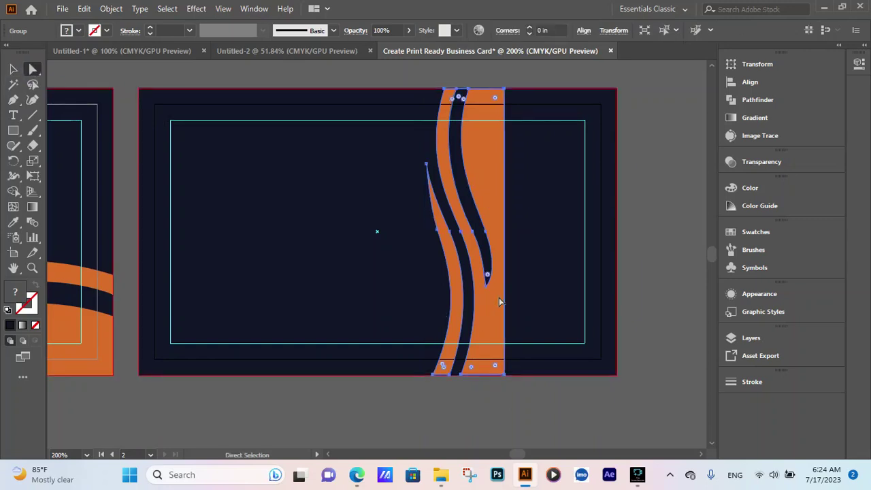
{"action": "left_click", "coordinate": [13, 69]}
{"action": "mouse_move", "coordinate": [356, 475]}
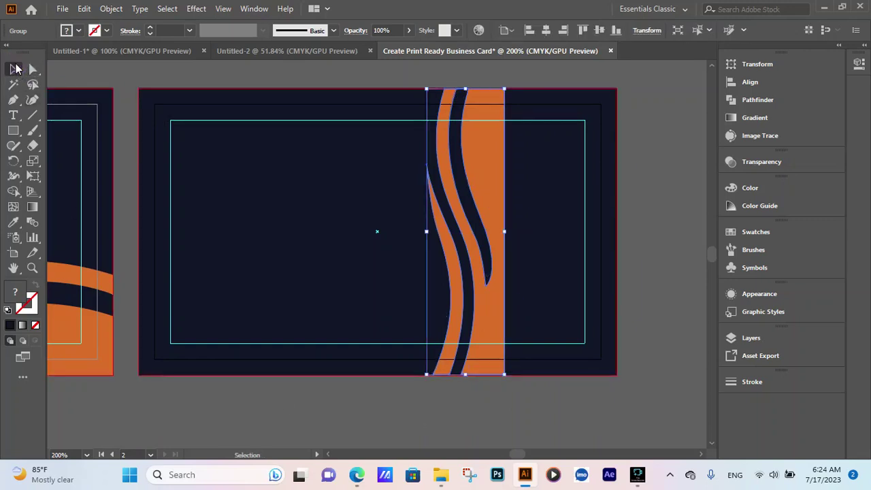
{"action": "left_click", "coordinate": [509, 297]}
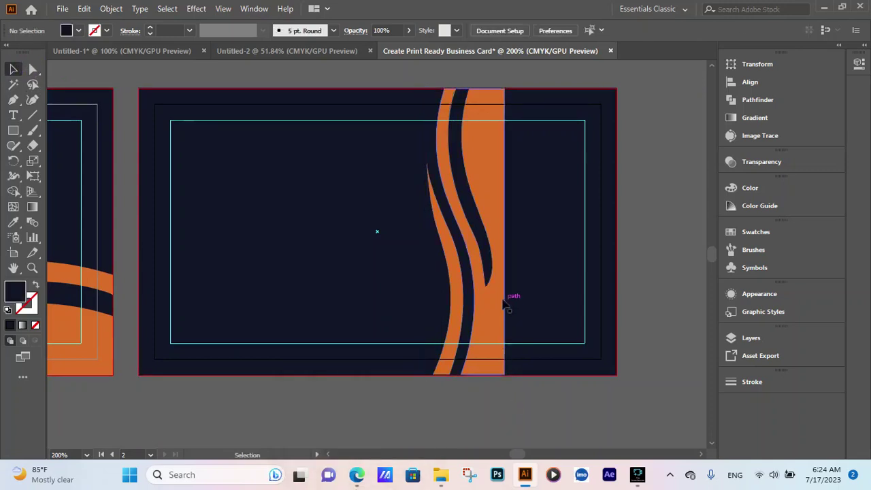
{"action": "right_click", "coordinate": [499, 297]}
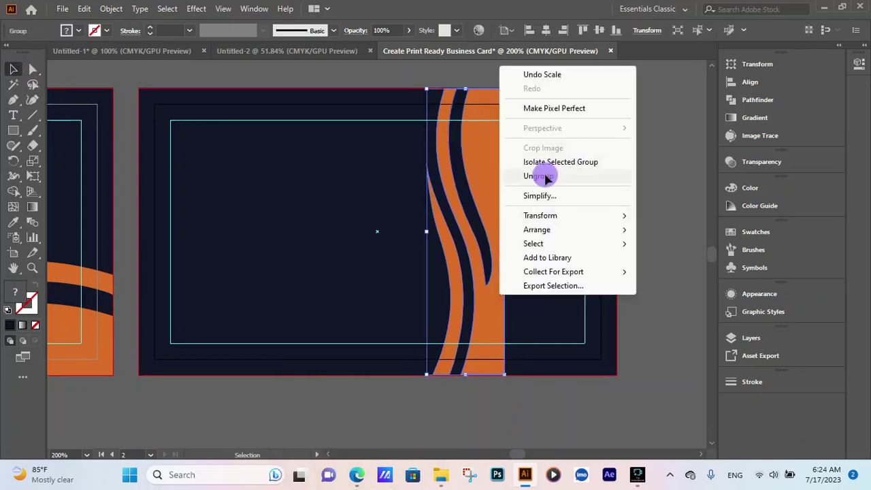
{"action": "left_click", "coordinate": [548, 175]}
{"action": "left_click", "coordinate": [461, 411]}
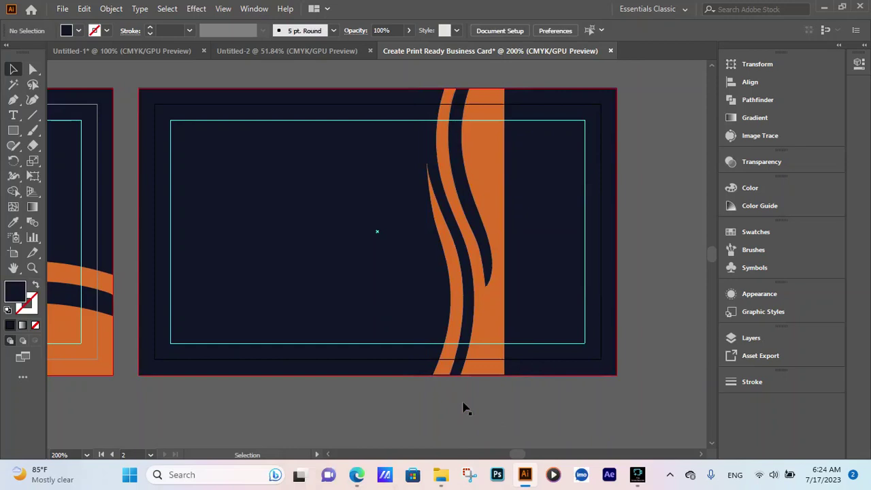
Drag the orange path's right-side anchors out to the card's right edge
{"action": "left_click", "coordinate": [507, 227]}
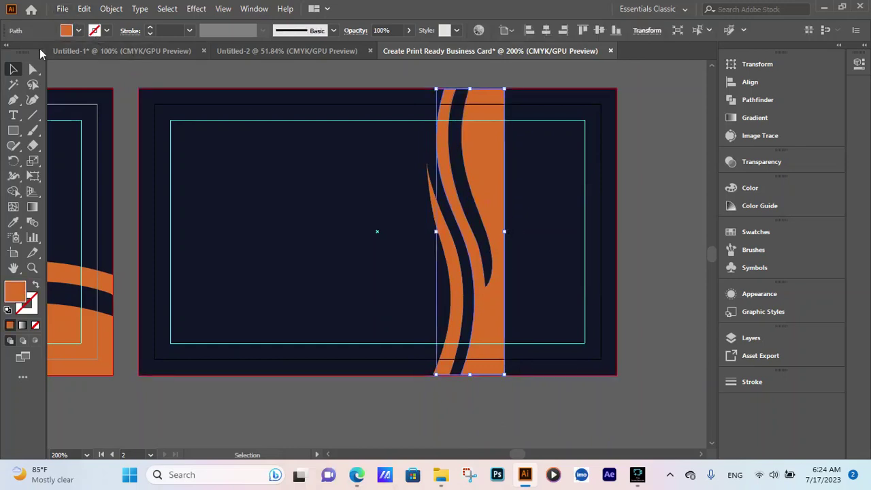
{"action": "left_click", "coordinate": [33, 69]}
{"action": "left_click", "coordinate": [500, 321]}
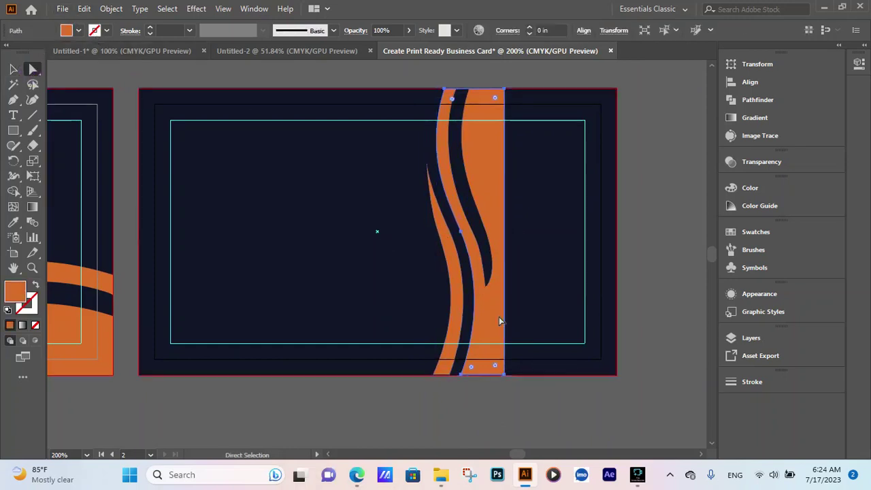
{"action": "left_click", "coordinate": [505, 375]}
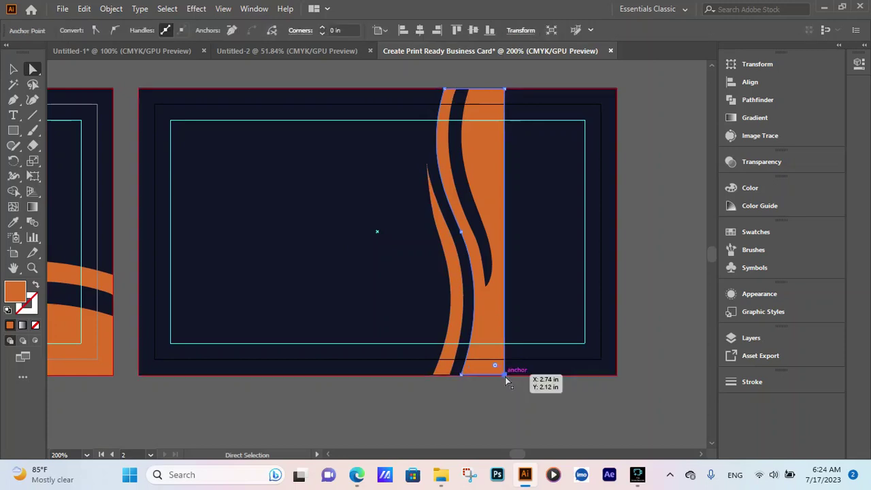
{"action": "left_click", "coordinate": [504, 89], "text": "shift"}
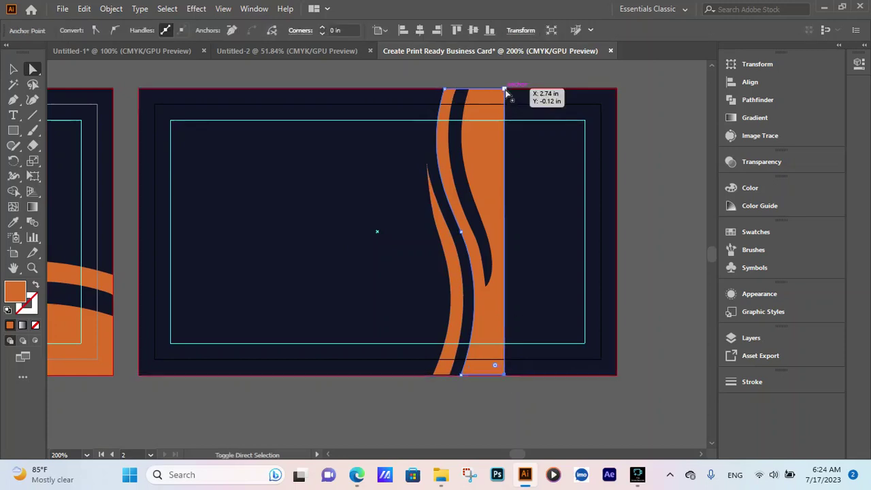
{"action": "left_click", "coordinate": [507, 233]}
{"action": "left_click_drag", "start_coordinate": [508, 233], "coordinate": [619, 237]}
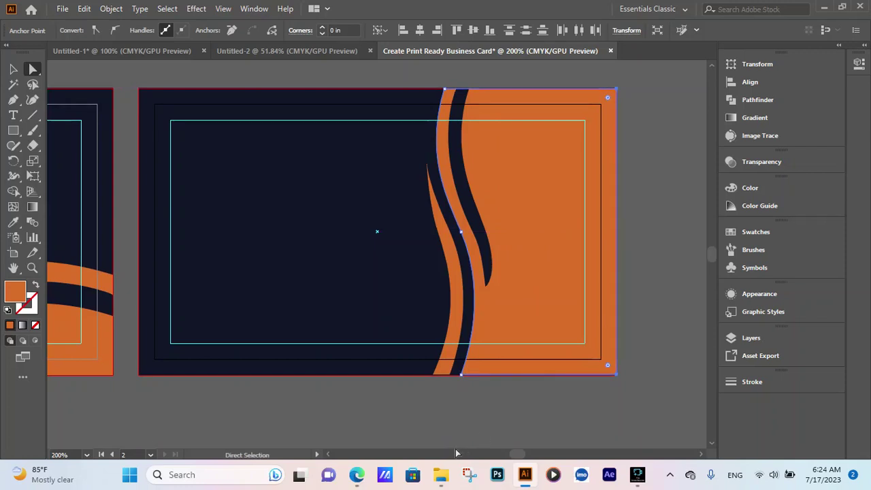
{"action": "left_click", "coordinate": [467, 410]}
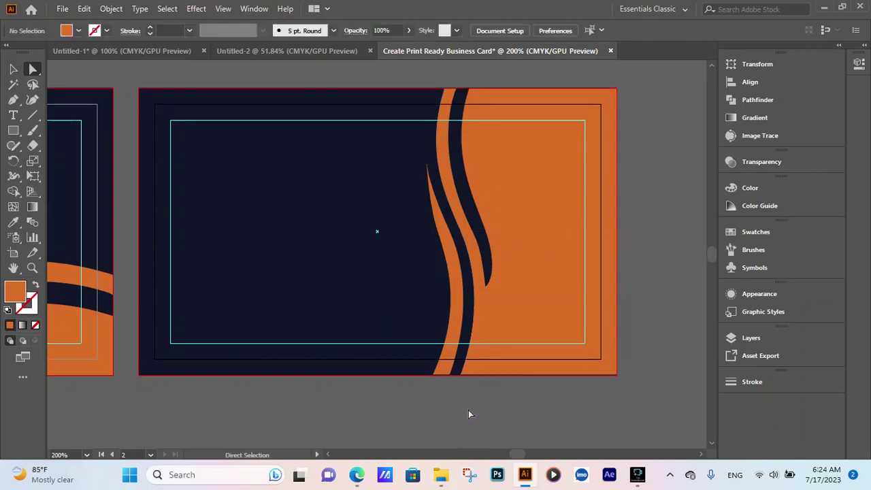
Move the contact details group (name, title, phone, e-mail, website, address) onto the back card's left side
{"action": "scroll", "coordinate": [663, 365], "scroll_direction": "down", "scroll_amount": 2}
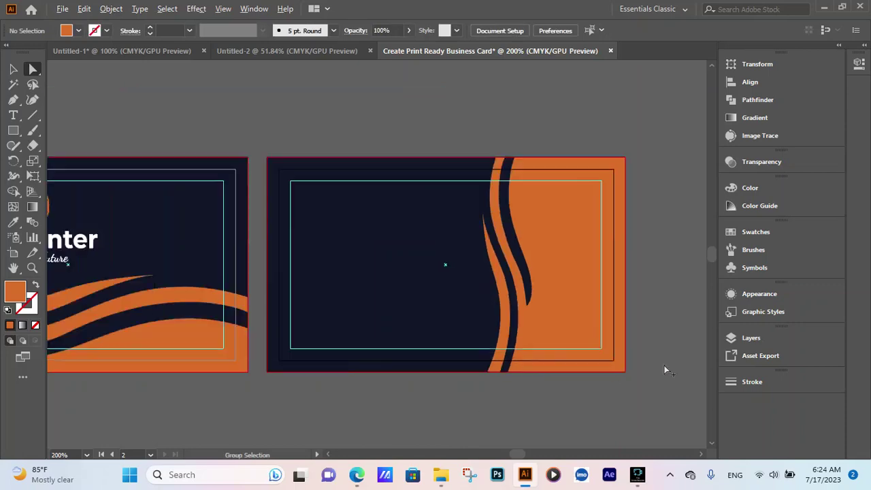
{"action": "scroll", "coordinate": [663, 365], "scroll_direction": "down", "scroll_amount": 2}
{"action": "scroll", "coordinate": [502, 397], "scroll_direction": "up", "scroll_amount": 2}
{"action": "scroll", "coordinate": [462, 374], "scroll_direction": "down", "scroll_amount": 1}
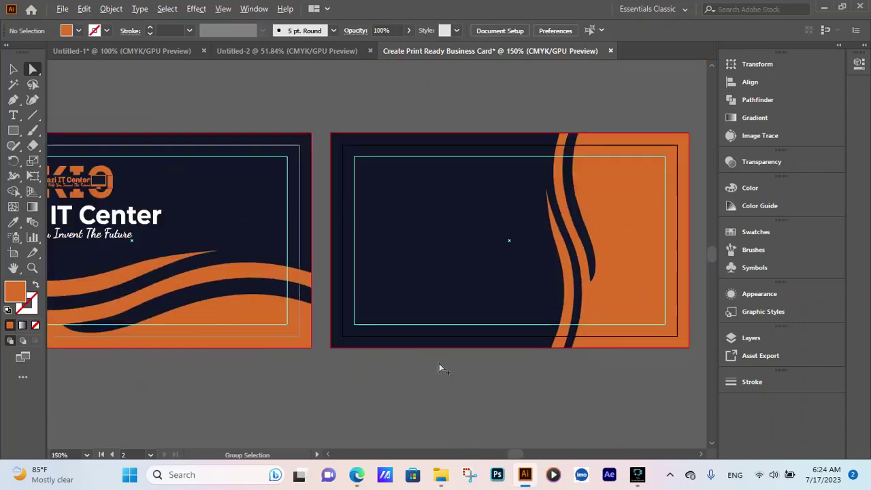
{"action": "scroll", "coordinate": [476, 341], "scroll_direction": "down", "scroll_amount": 1}
{"action": "scroll", "coordinate": [496, 297], "scroll_direction": "down", "scroll_amount": 2}
{"action": "scroll", "coordinate": [340, 366], "scroll_direction": "up", "scroll_amount": 2}
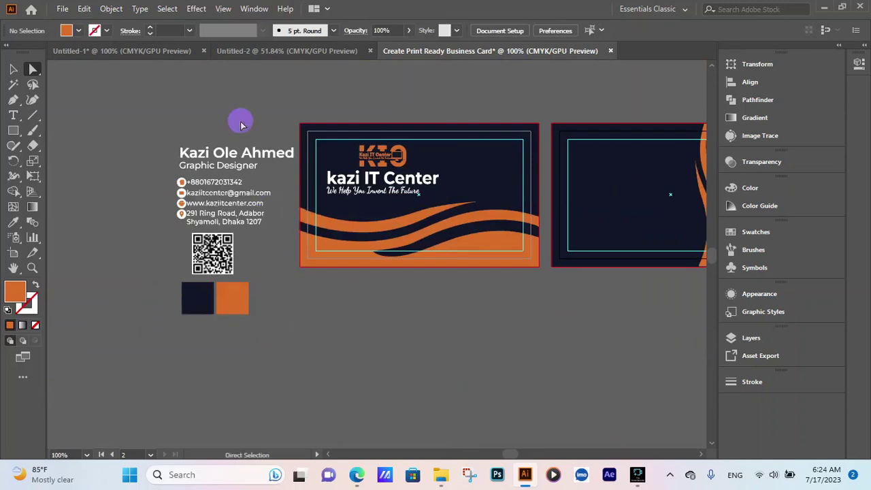
{"action": "left_click_drag", "start_coordinate": [216, 230], "coordinate": [217, 231]}
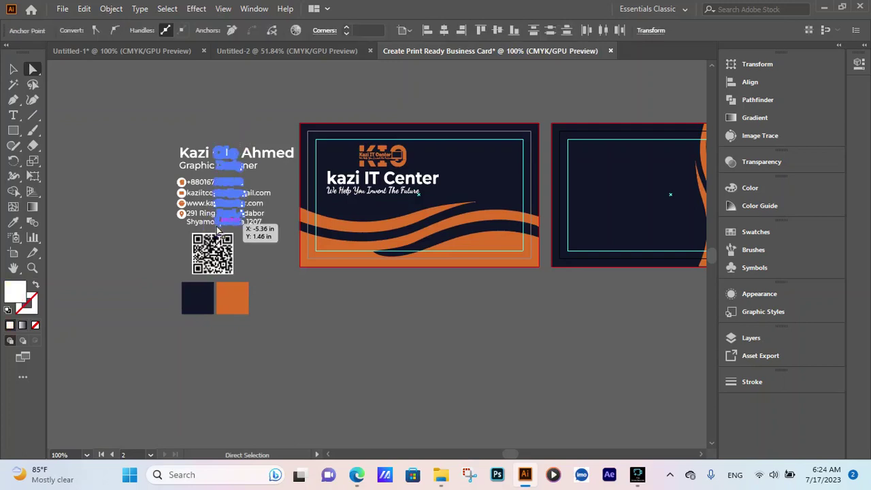
{"action": "left_click", "coordinate": [288, 310]}
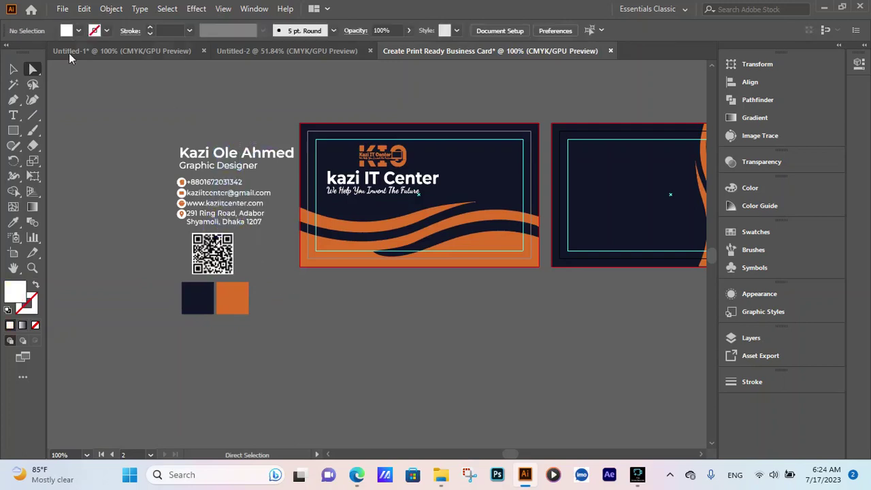
{"action": "left_click", "coordinate": [12, 71]}
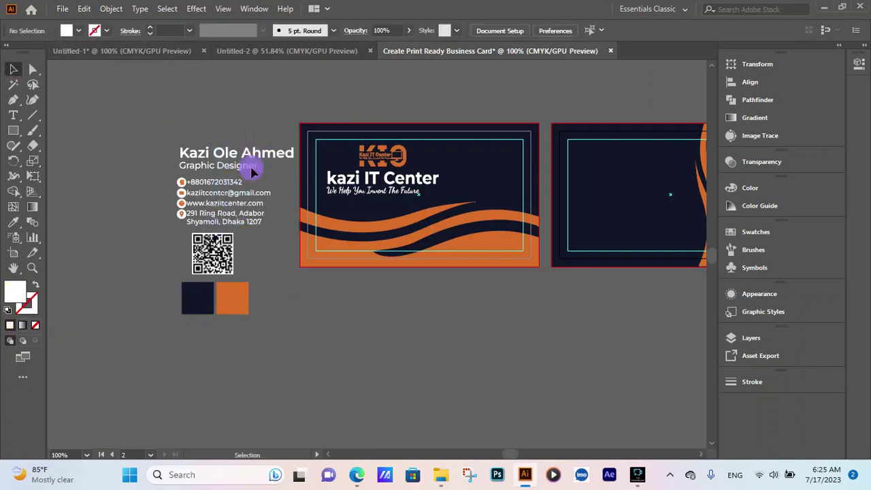
{"action": "left_click", "coordinate": [229, 228]}
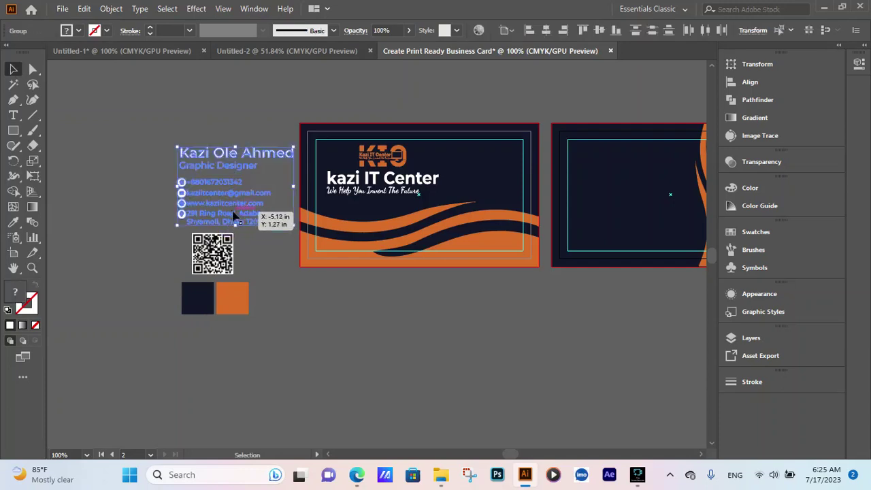
{"action": "scroll", "coordinate": [147, 237], "scroll_direction": "down", "scroll_amount": 1}
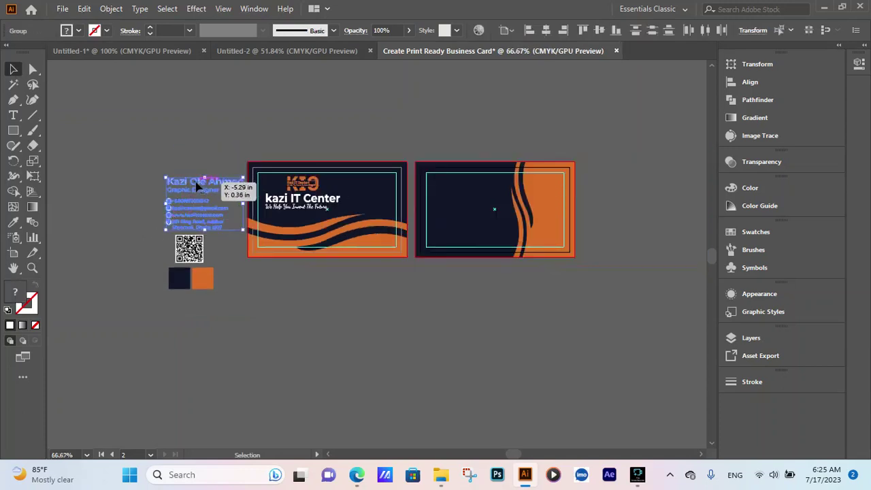
{"action": "mouse_move", "coordinate": [195, 178]}
{"action": "left_mouse_down"}
{"action": "mouse_move", "coordinate": [479, 186]}
{"action": "mouse_move", "coordinate": [461, 187]}
{"action": "left_mouse_up"}
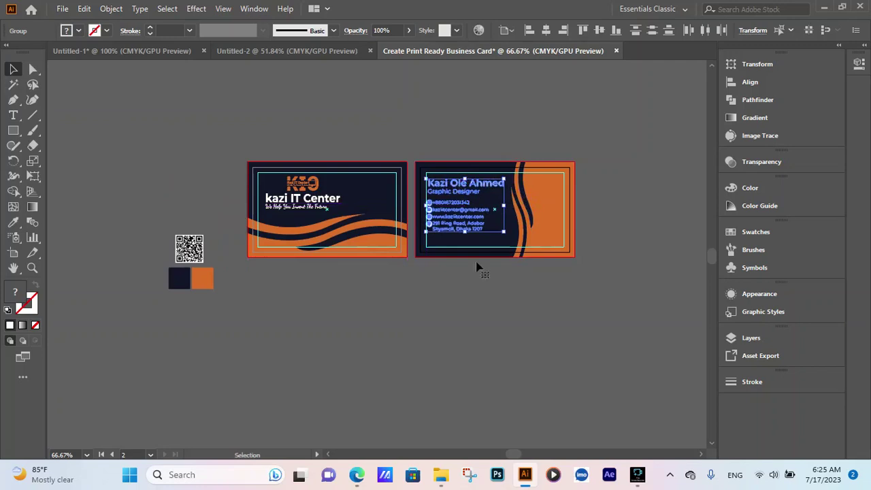
{"action": "right_click", "coordinate": [449, 201]}
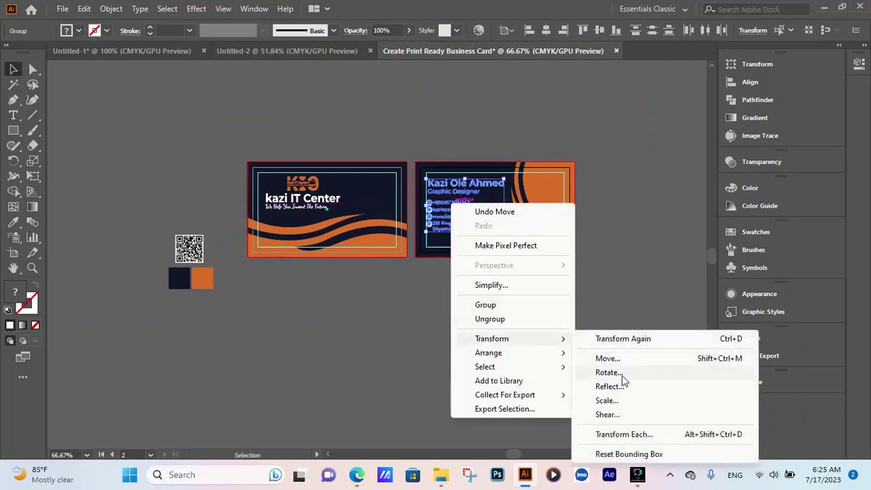
Bring the contact details to the front and nudge the contact lines slightly right
{"action": "mouse_move", "coordinate": [488, 352]}
{"action": "left_click", "coordinate": [640, 354]}
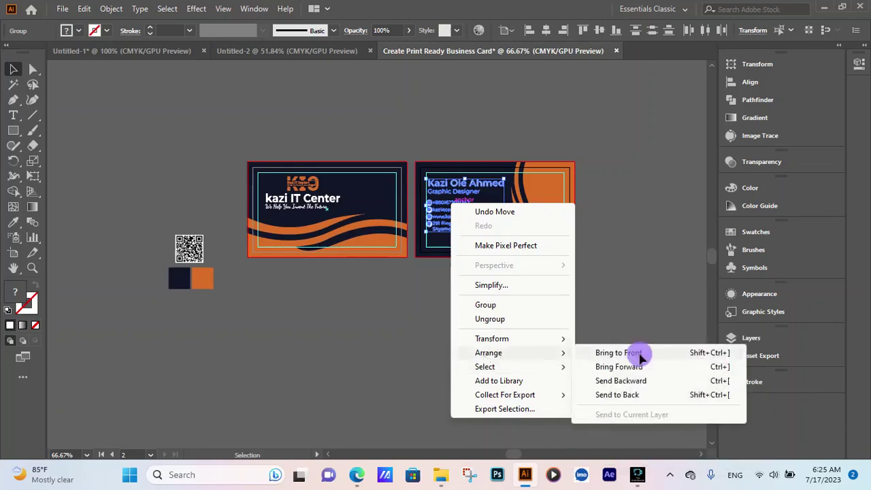
{"action": "left_click", "coordinate": [612, 299]}
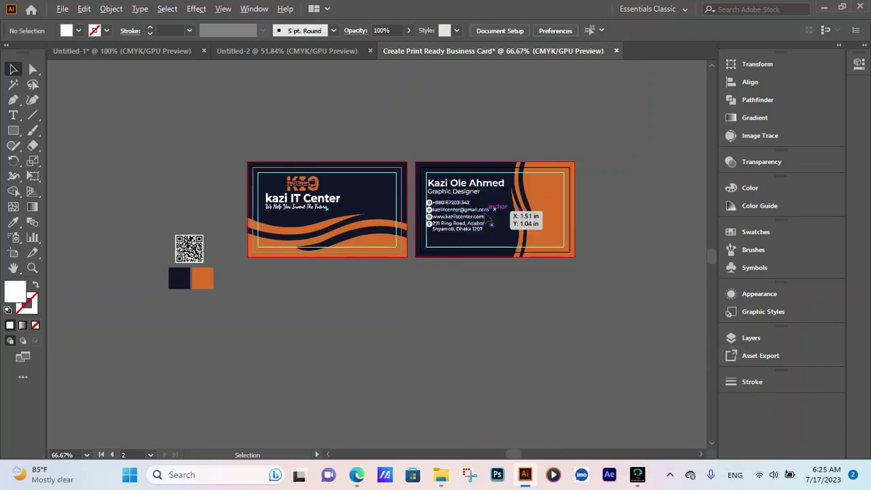
{"action": "scroll", "coordinate": [493, 209], "scroll_direction": "up", "scroll_amount": 4}
{"action": "scroll", "coordinate": [247, 291], "scroll_direction": "down", "scroll_amount": 1}
{"action": "scroll", "coordinate": [404, 282], "scroll_direction": "up", "scroll_amount": 1}
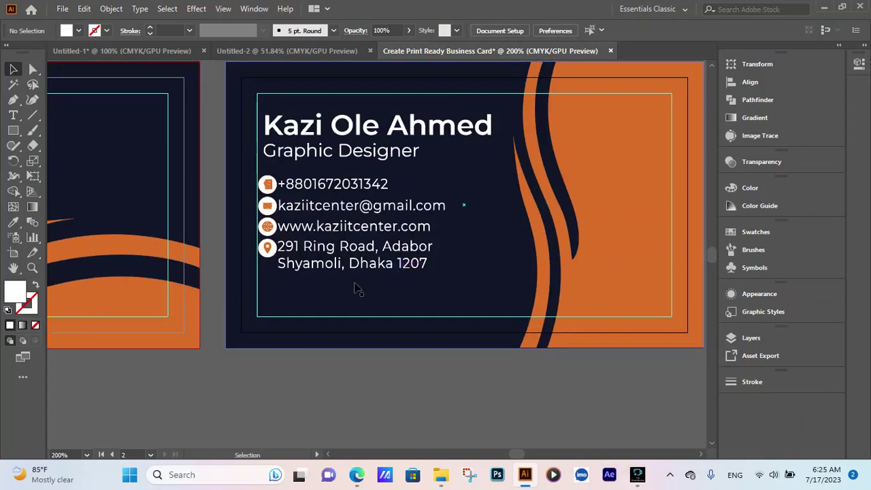
{"action": "left_click", "coordinate": [296, 189]}
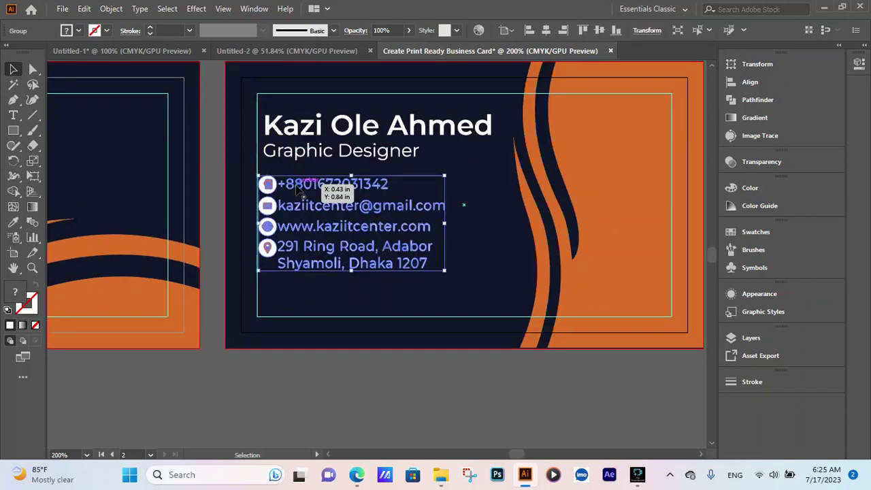
{"action": "left_click_drag", "start_coordinate": [299, 192], "coordinate": [307, 194]}
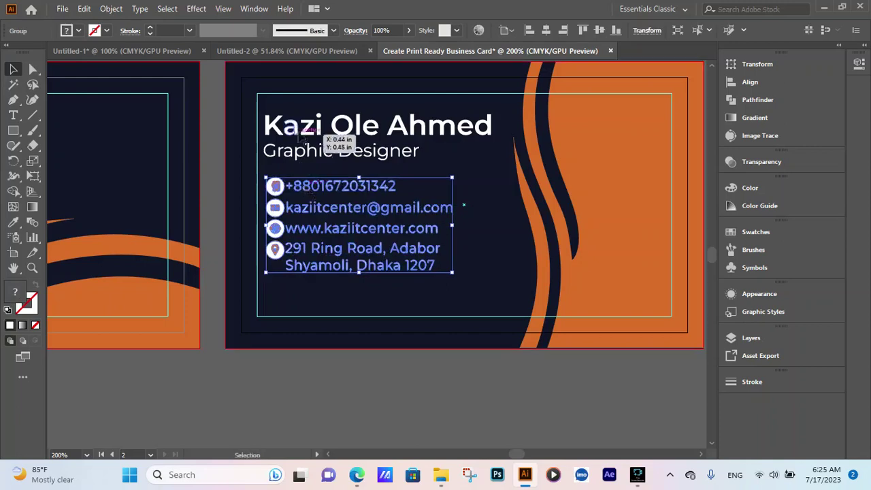
Left-align the name, job title and contact lines relative to the selection
{"action": "left_click", "coordinate": [293, 123]}
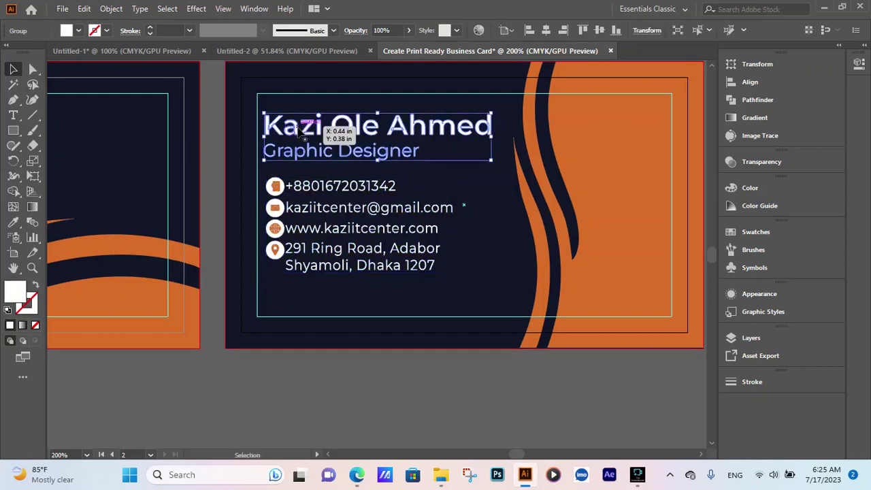
{"action": "left_click", "coordinate": [309, 189], "text": "shift"}
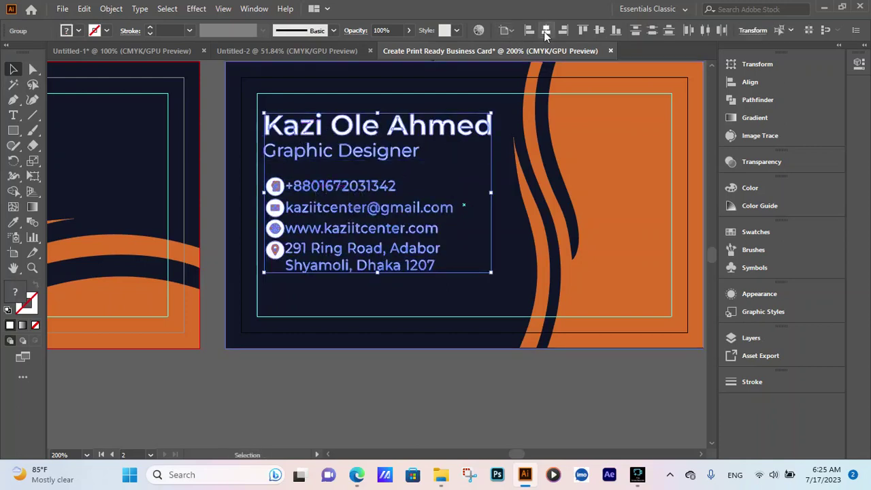
{"action": "left_click", "coordinate": [514, 51]}
{"action": "left_click", "coordinate": [527, 32]}
{"action": "left_click", "coordinate": [312, 382]}
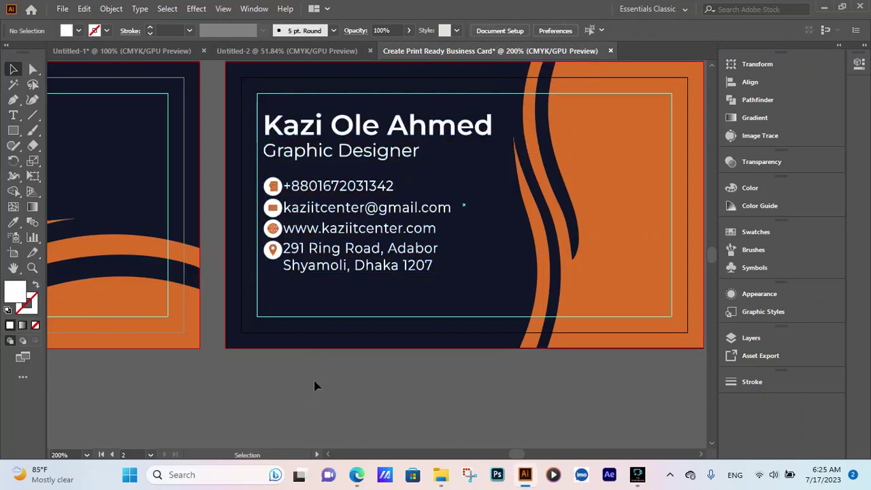
{"action": "scroll", "coordinate": [300, 286], "scroll_direction": "down", "scroll_amount": 2, "text": "alt"}
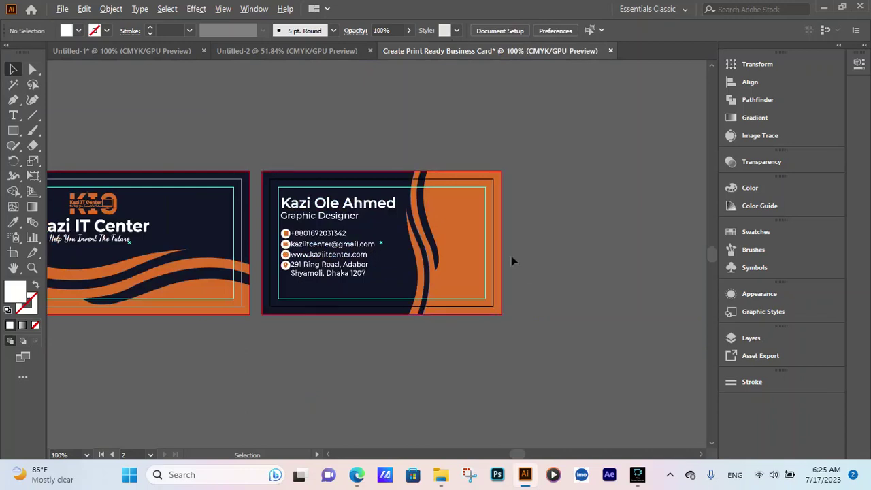
{"action": "scroll", "coordinate": [478, 266], "scroll_direction": "up", "scroll_amount": 1, "text": "alt"}
{"action": "scroll", "coordinate": [518, 253], "scroll_direction": "down", "scroll_amount": 1, "text": "alt"}
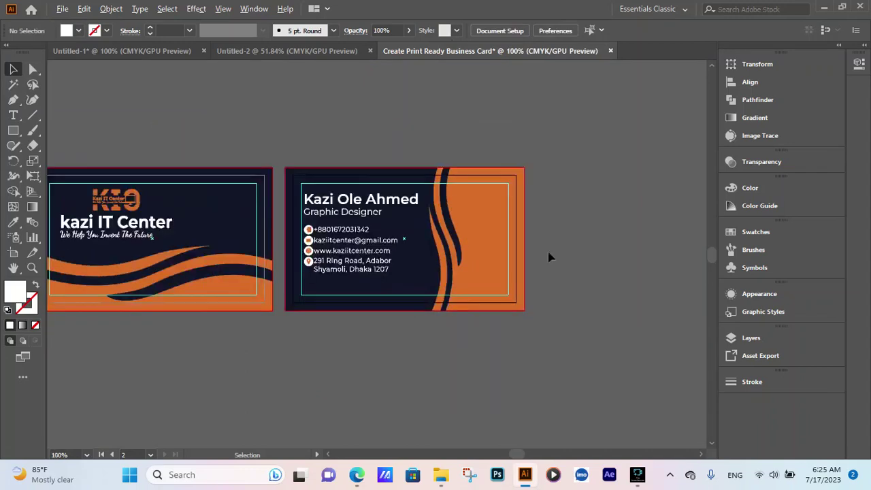
{"action": "scroll", "coordinate": [550, 257], "scroll_direction": "down", "scroll_amount": 1, "text": "alt"}
{"action": "scroll", "coordinate": [379, 304], "scroll_direction": "up", "scroll_amount": 1, "text": "alt"}
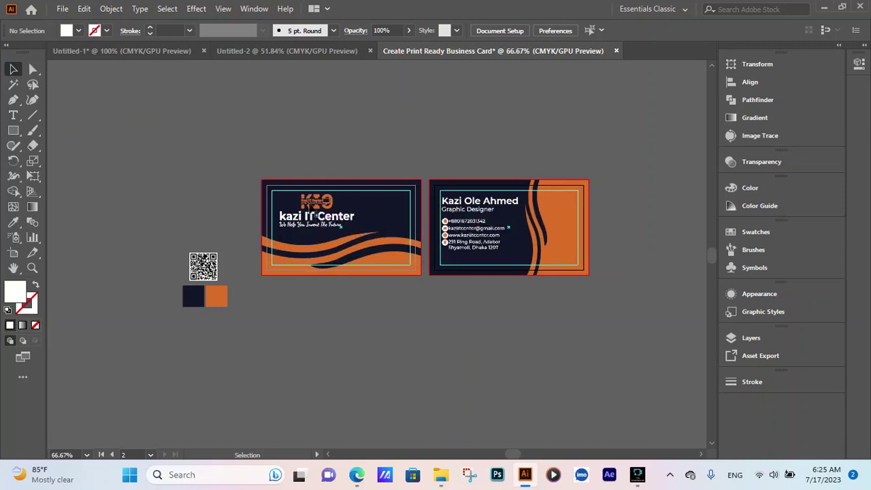
Duplicate the orange logo, recolour the copy navy, and place it on the back card's orange area
{"action": "left_click", "coordinate": [318, 213]}
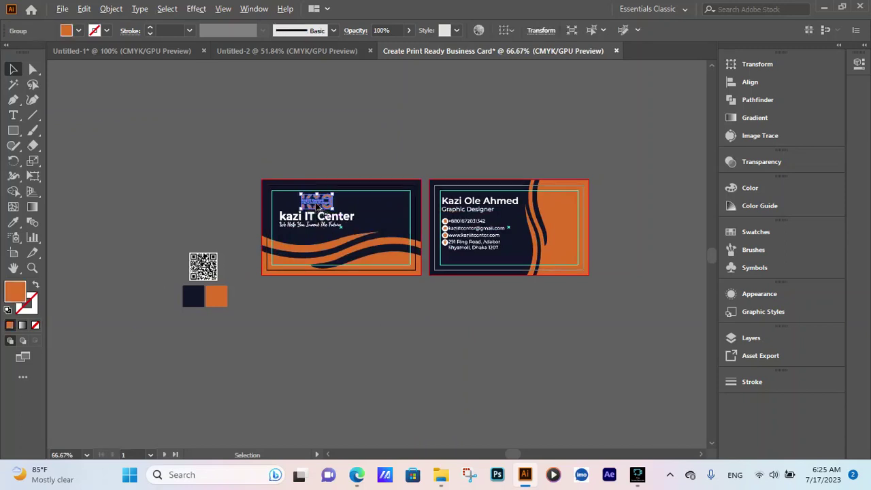
{"action": "left_click_drag", "start_coordinate": [325, 213], "coordinate": [597, 173], "text": "alt"}
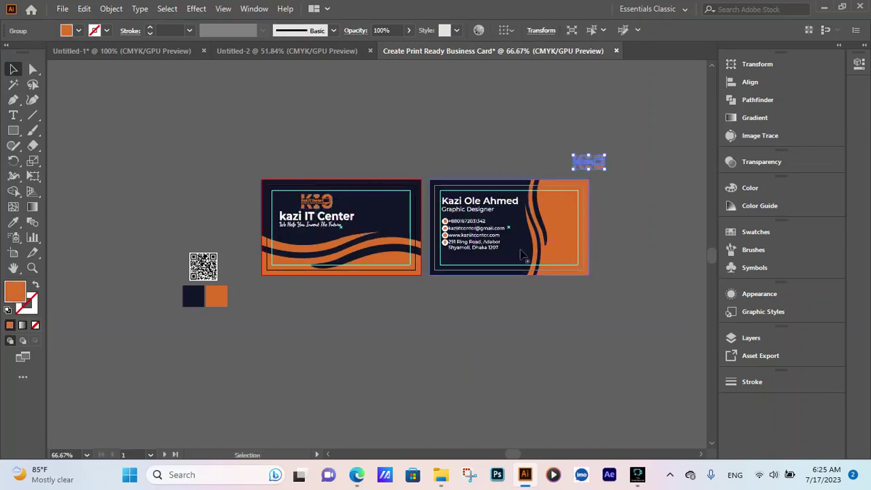
{"action": "left_click", "coordinate": [14, 223]}
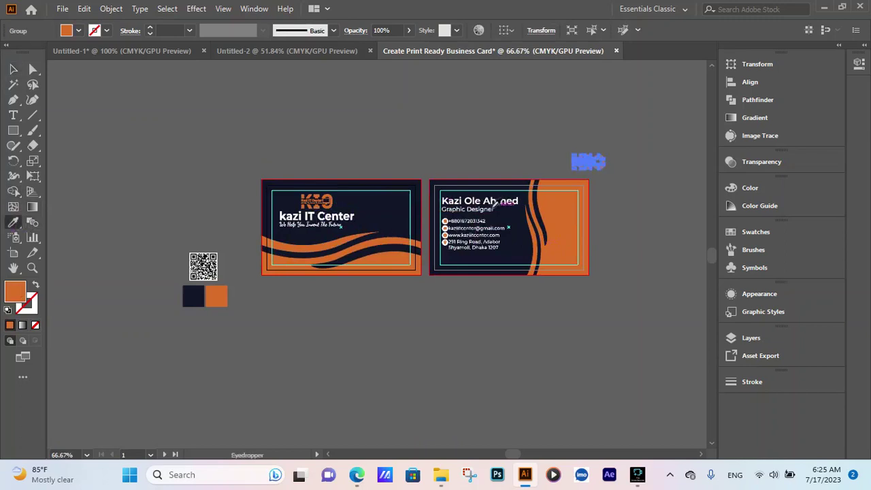
{"action": "left_click", "coordinate": [512, 214]}
{"action": "left_click", "coordinate": [14, 69]}
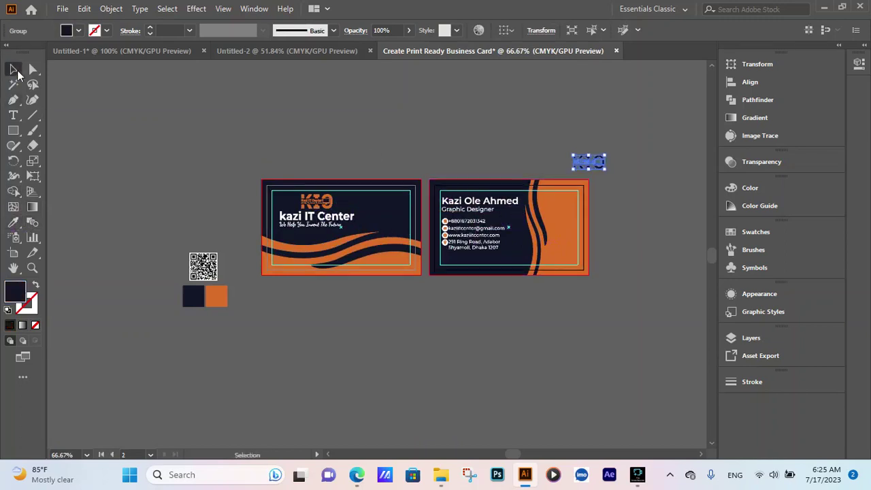
{"action": "left_click", "coordinate": [634, 189]}
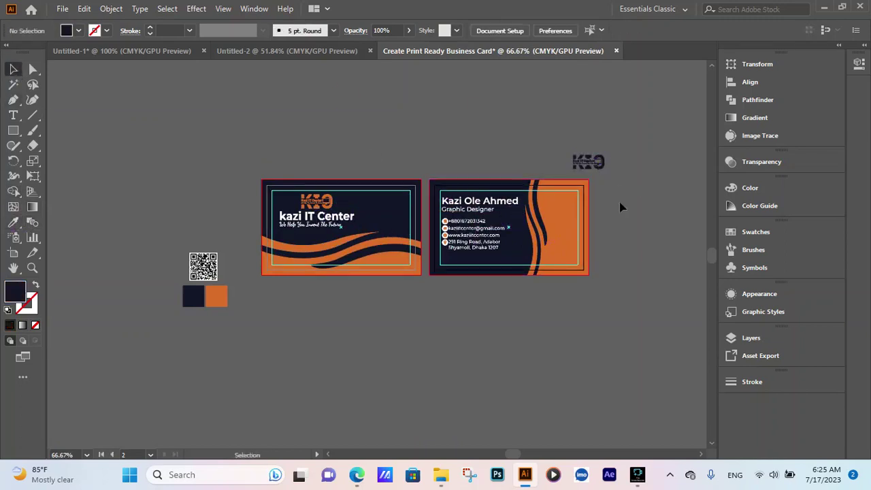
{"action": "left_click_drag", "start_coordinate": [596, 166], "coordinate": [560, 205]}
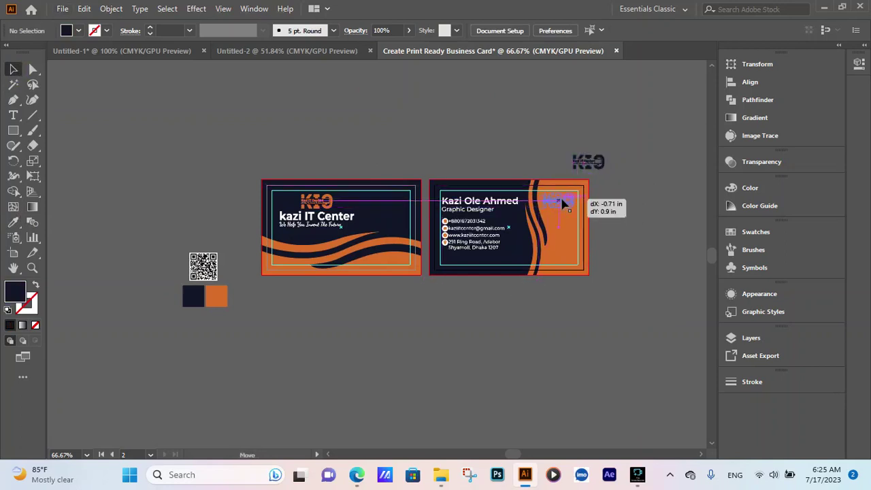
{"action": "left_click_drag", "start_coordinate": [560, 205], "coordinate": [551, 204]}
{"action": "scroll", "coordinate": [588, 220], "scroll_direction": "up", "scroll_amount": 2, "text": "alt"}
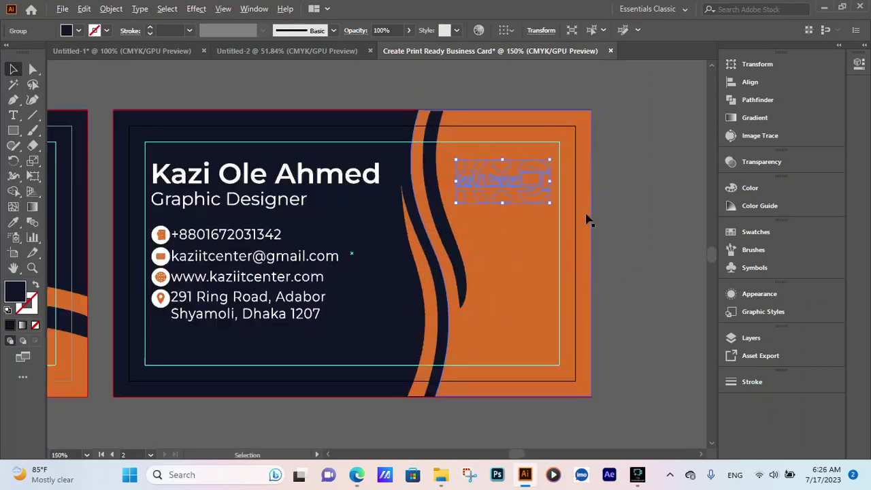
{"action": "scroll", "coordinate": [588, 220], "scroll_direction": "up", "scroll_amount": 3, "text": "alt"}
Bring the KIO logo in front of the orange shape and enlarge it slightly
{"action": "right_click", "coordinate": [448, 154]}
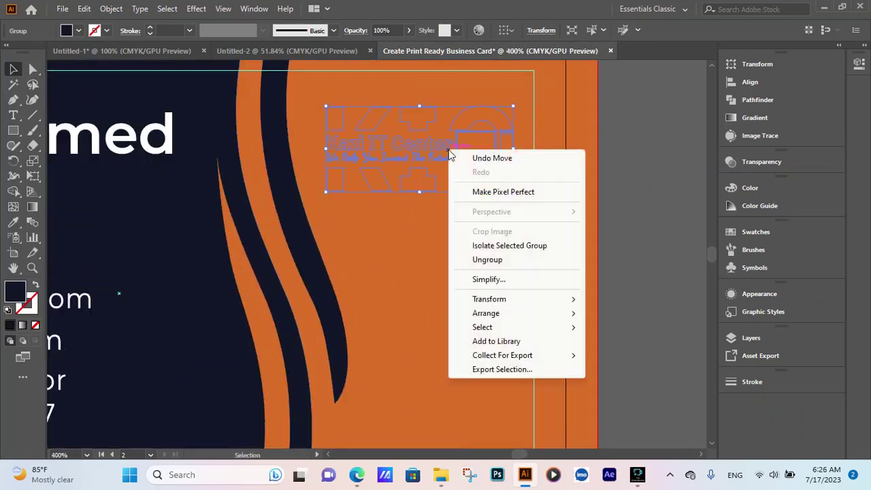
{"action": "mouse_move", "coordinate": [485, 312]}
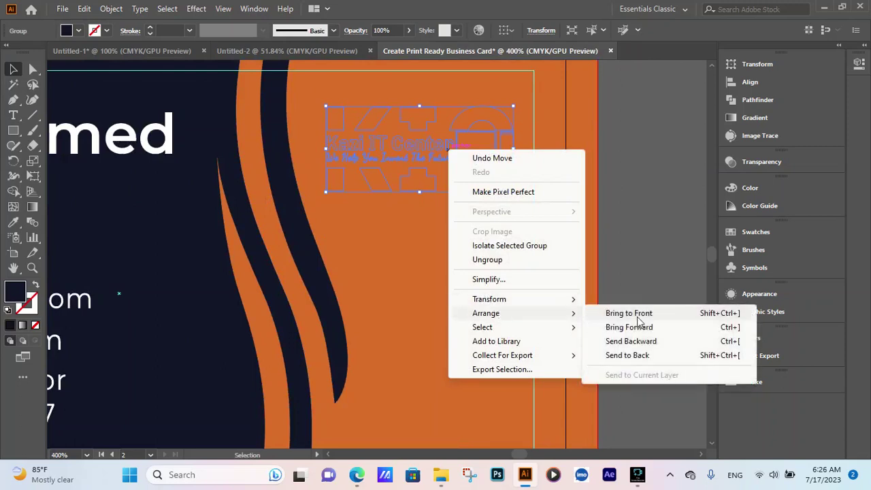
{"action": "left_click", "coordinate": [636, 315]}
{"action": "left_click", "coordinate": [643, 225]}
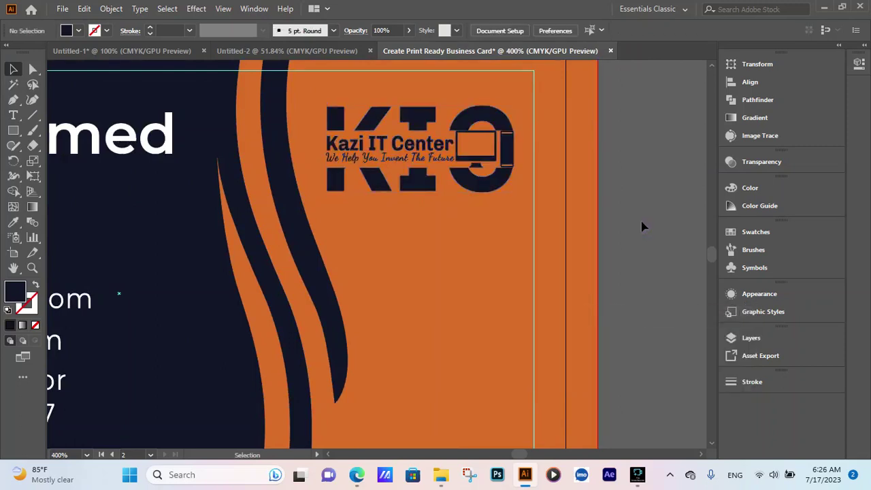
{"action": "scroll", "coordinate": [615, 255], "scroll_direction": "up", "scroll_amount": 2}
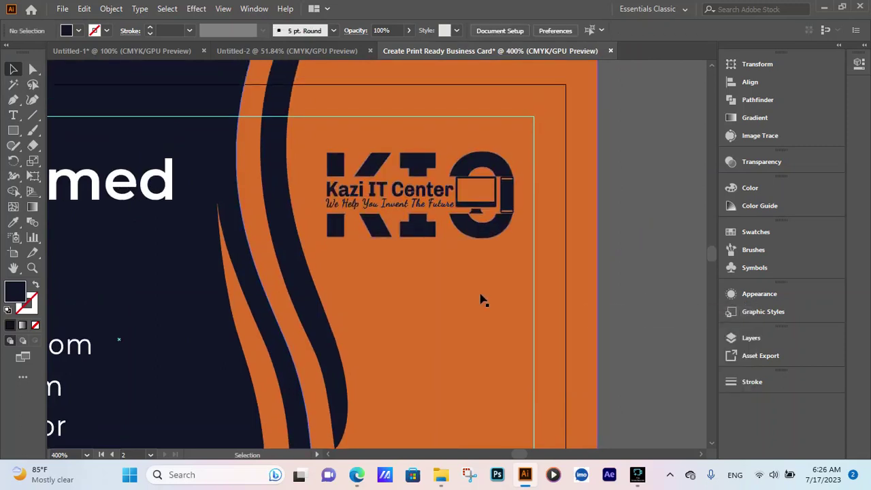
{"action": "left_click", "coordinate": [457, 185]}
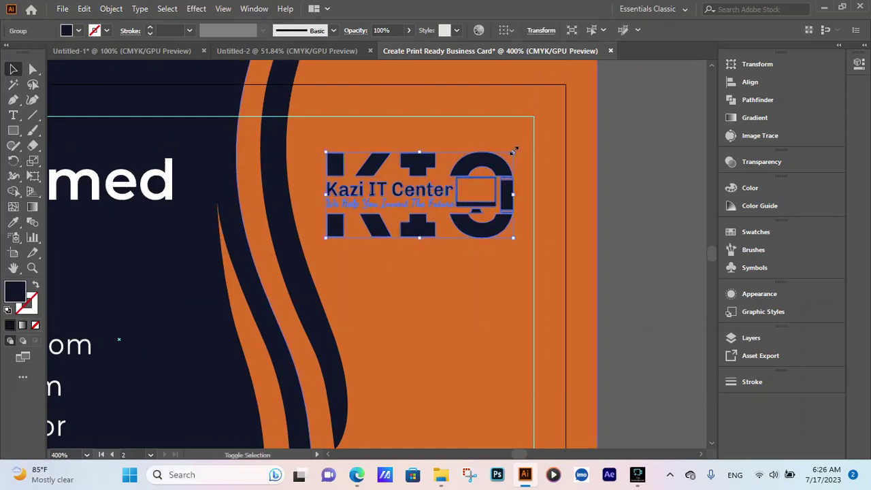
{"action": "left_click_drag", "start_coordinate": [513, 151], "coordinate": [524, 142]}
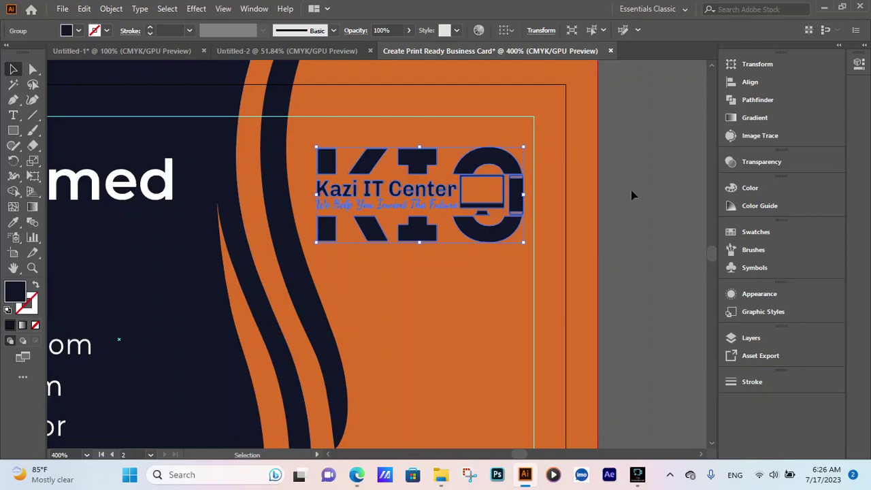
{"action": "left_click", "coordinate": [612, 223]}
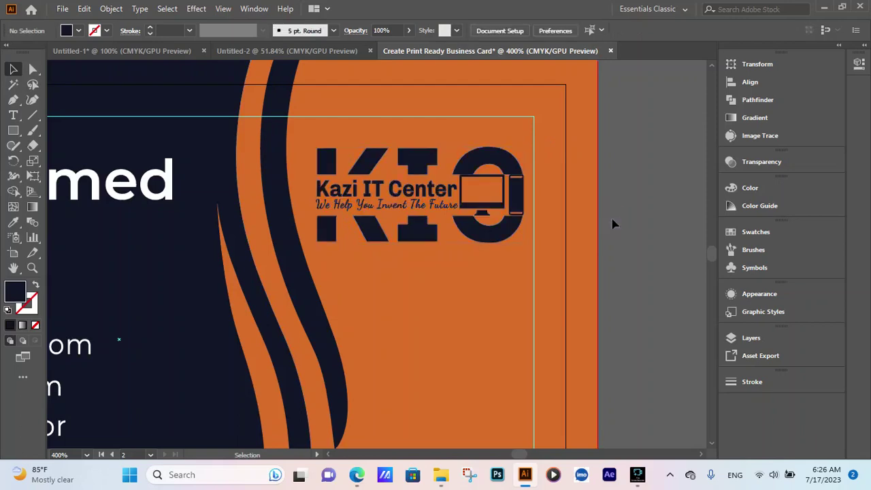
{"action": "scroll", "coordinate": [455, 263], "scroll_direction": "down", "scroll_amount": 3}
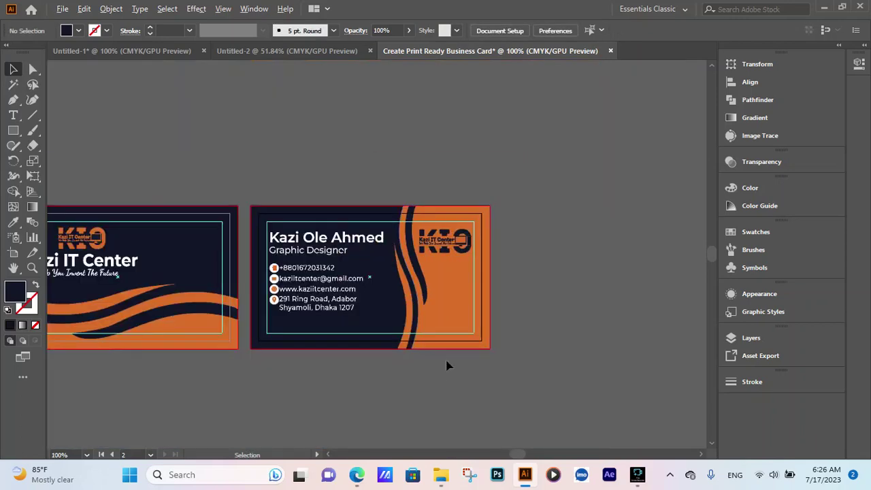
{"action": "scroll", "coordinate": [476, 353], "scroll_direction": "up", "scroll_amount": 1}
{"action": "scroll", "coordinate": [587, 318], "scroll_direction": "down", "scroll_amount": 2}
{"action": "scroll", "coordinate": [682, 278], "scroll_direction": "down", "scroll_amount": 1}
Move the QR code onto the back card's lower-right orange area and bring it to the front
{"action": "left_click", "coordinate": [221, 292]}
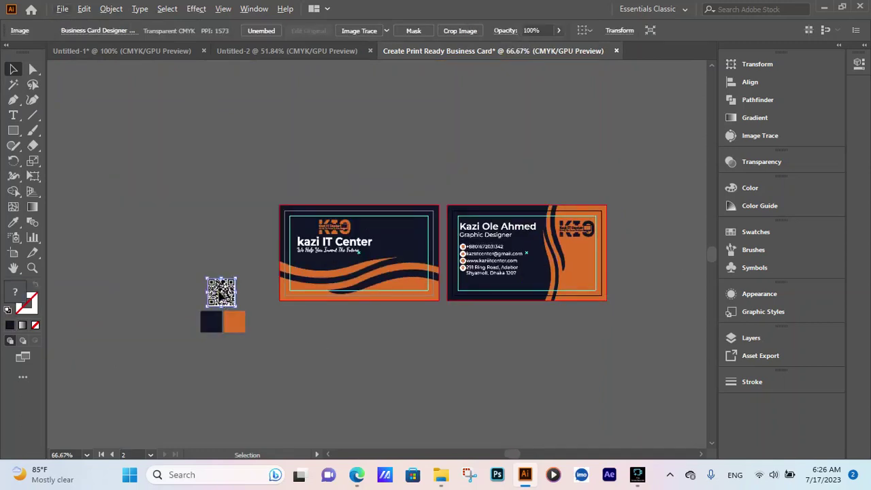
{"action": "left_click_drag", "start_coordinate": [221, 292], "coordinate": [579, 278]}
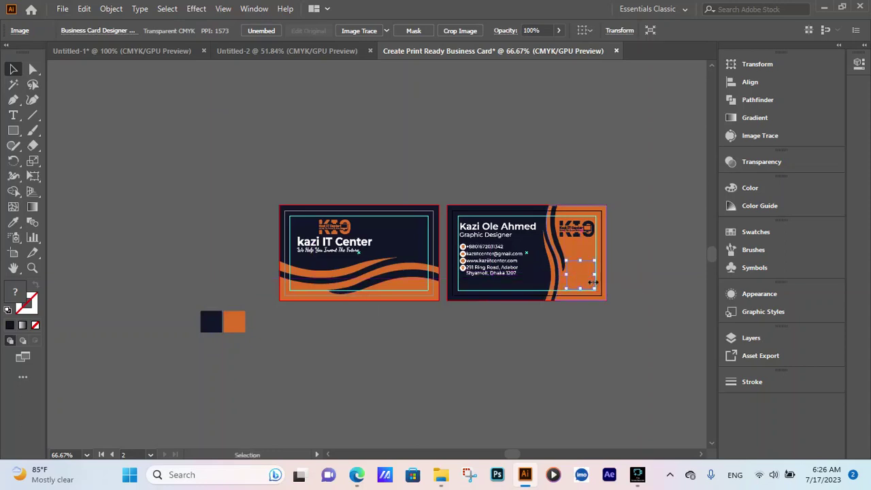
{"action": "scroll", "coordinate": [599, 286], "scroll_direction": "up", "scroll_amount": 4}
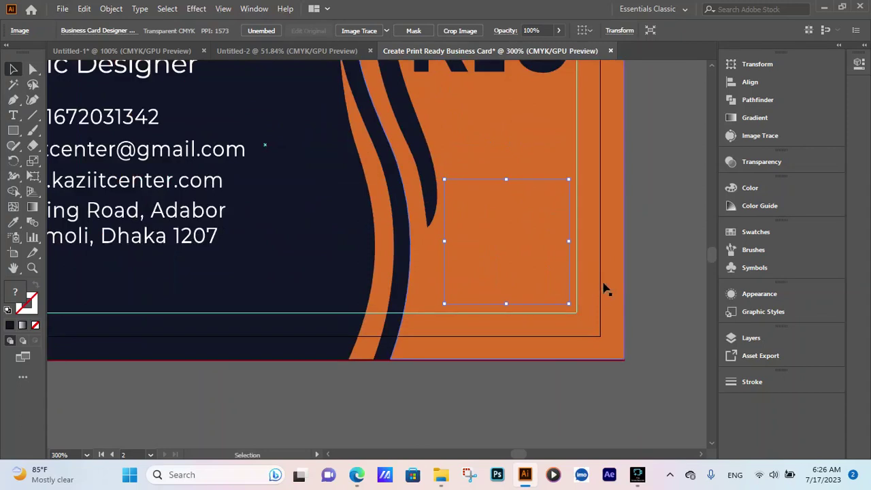
{"action": "right_click", "coordinate": [596, 276]}
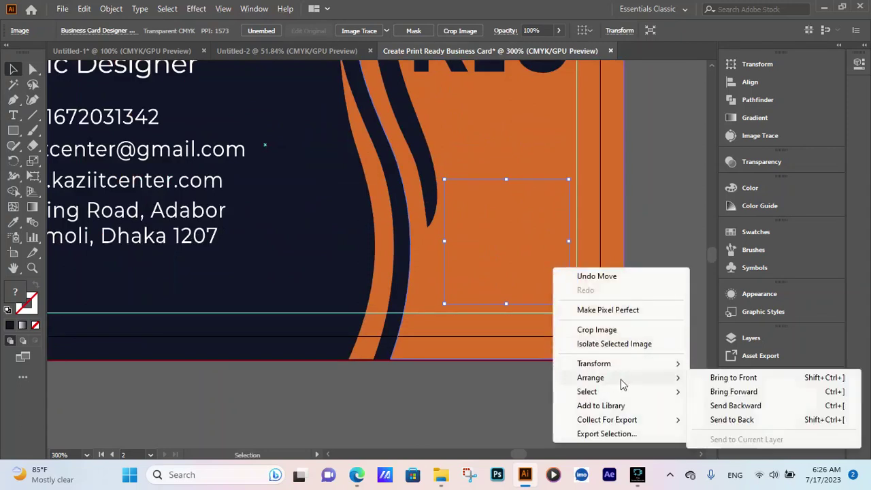
{"action": "left_click", "coordinate": [714, 379]}
{"action": "left_click", "coordinate": [677, 251]}
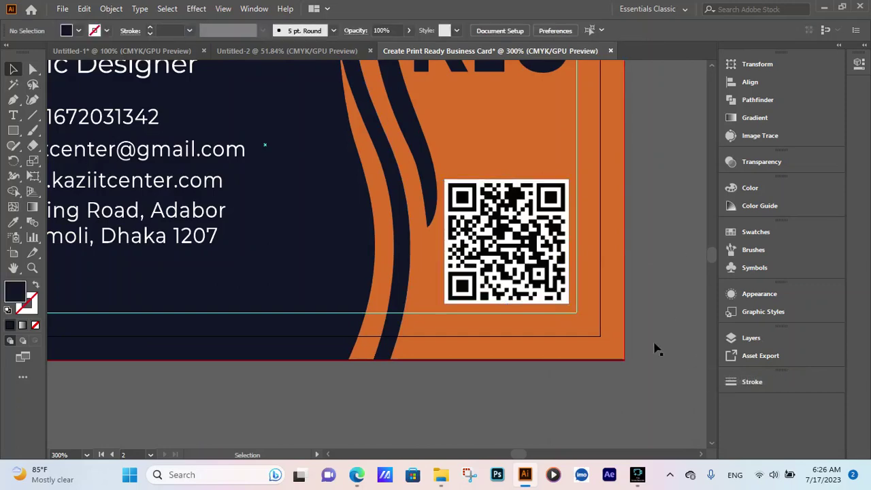
{"action": "scroll", "coordinate": [544, 326], "scroll_direction": "down", "scroll_amount": 3}
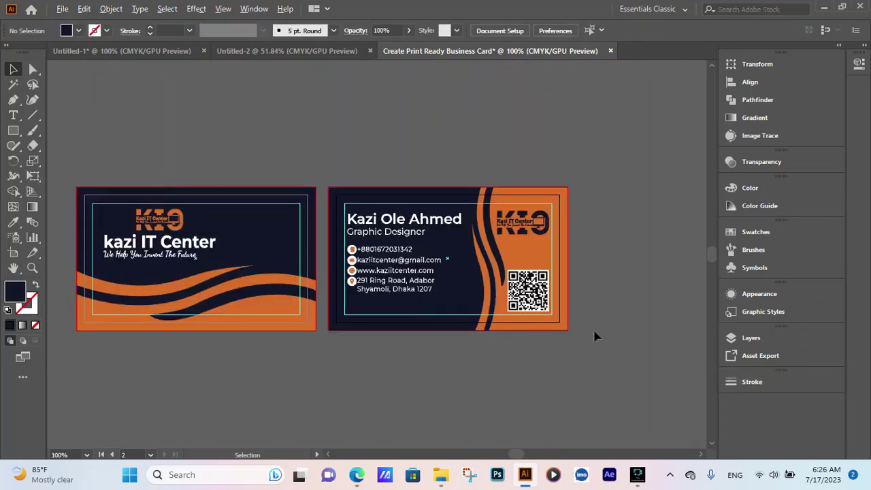
{"action": "scroll", "coordinate": [594, 336], "scroll_direction": "down", "scroll_amount": 1}
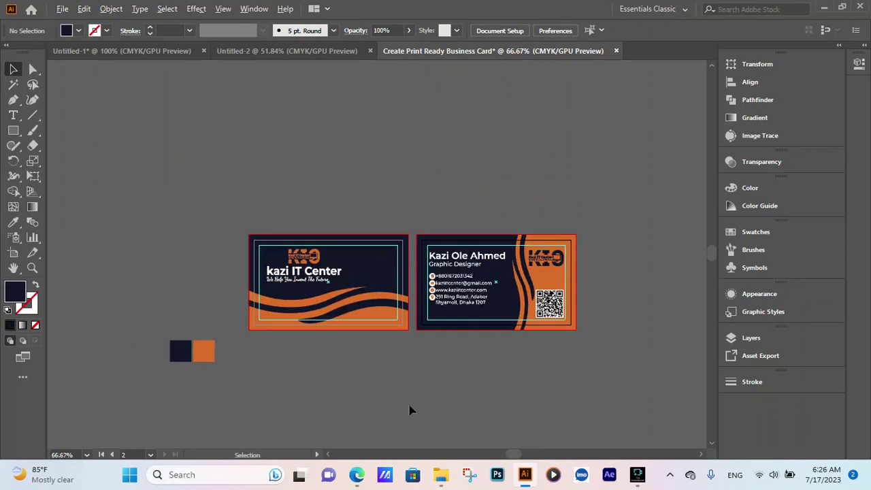
{"action": "scroll", "coordinate": [391, 354], "scroll_direction": "up", "scroll_amount": 2}
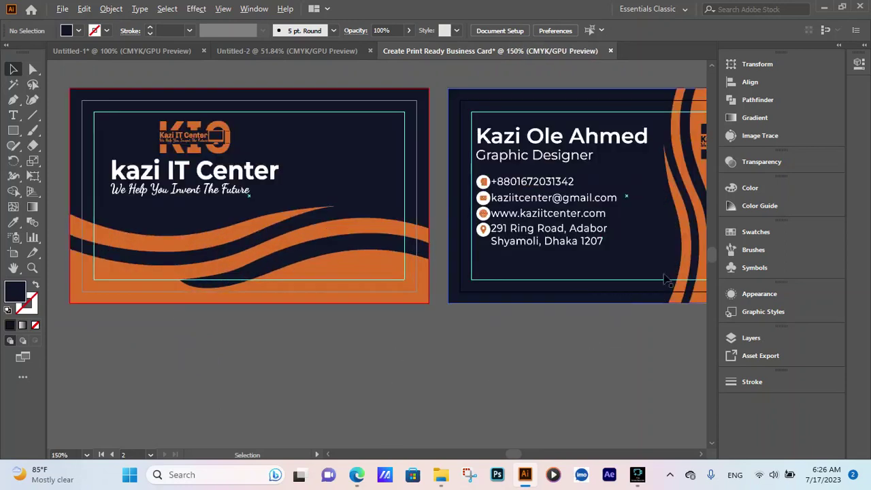
{"action": "scroll", "coordinate": [564, 292], "scroll_direction": "down", "scroll_amount": 1}
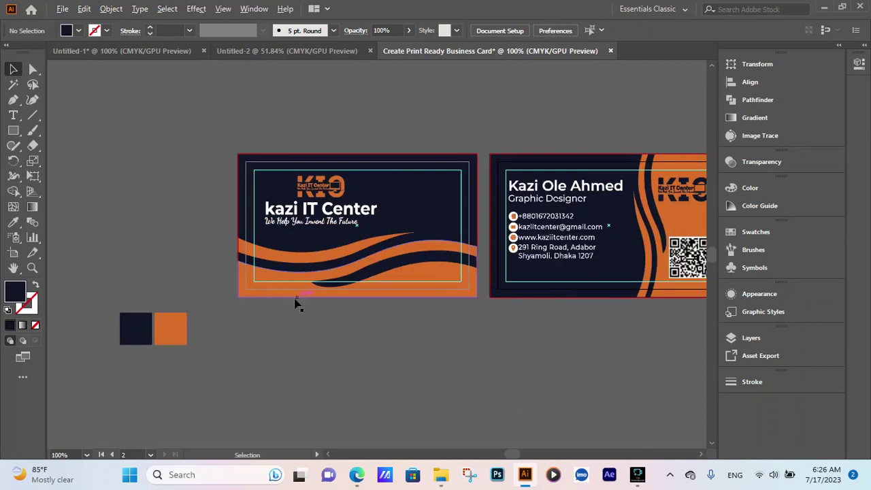
{"action": "scroll", "coordinate": [300, 312], "scroll_direction": "down", "scroll_amount": 1}
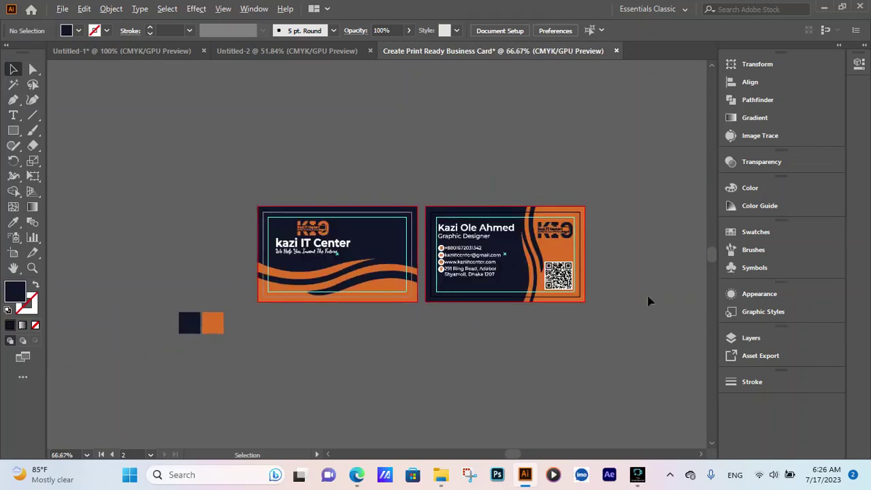
{"action": "scroll", "coordinate": [592, 285], "scroll_direction": "up", "scroll_amount": 1}
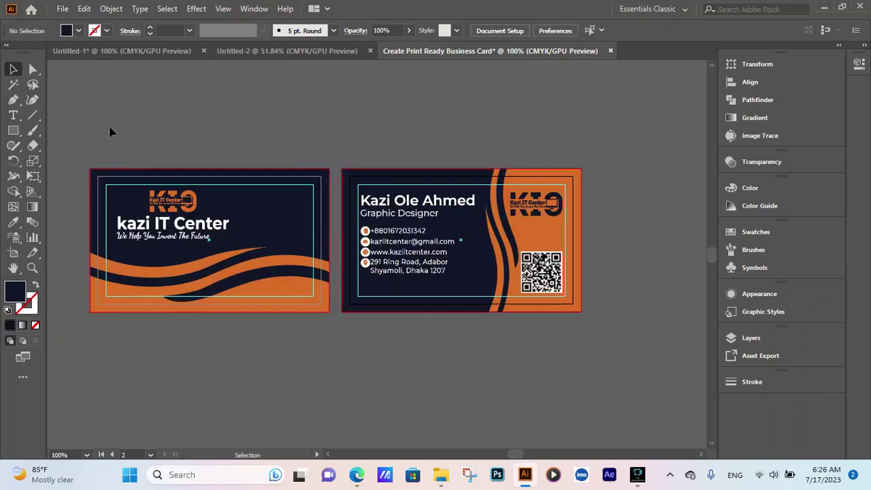
Export all artboards as JPEGs named 'Create Print Ready Business Card Design' using the RGB colour model
{"action": "left_click", "coordinate": [63, 9]}
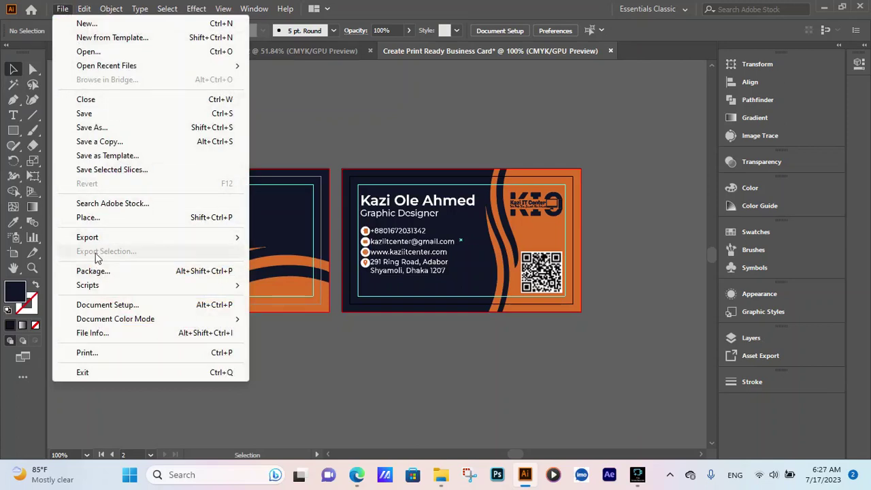
{"action": "mouse_move", "coordinate": [87, 237]}
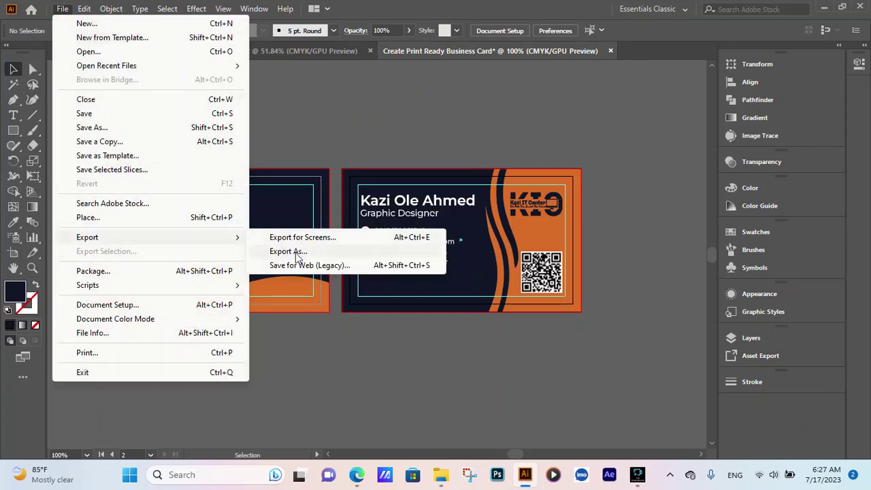
{"action": "left_click", "coordinate": [295, 253]}
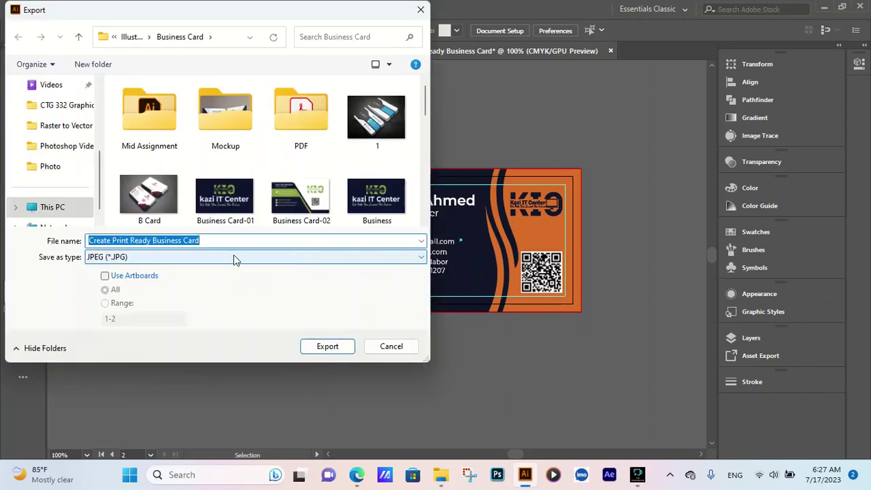
{"action": "left_click", "coordinate": [208, 240]}
{"action": "type", "text": "Design"}
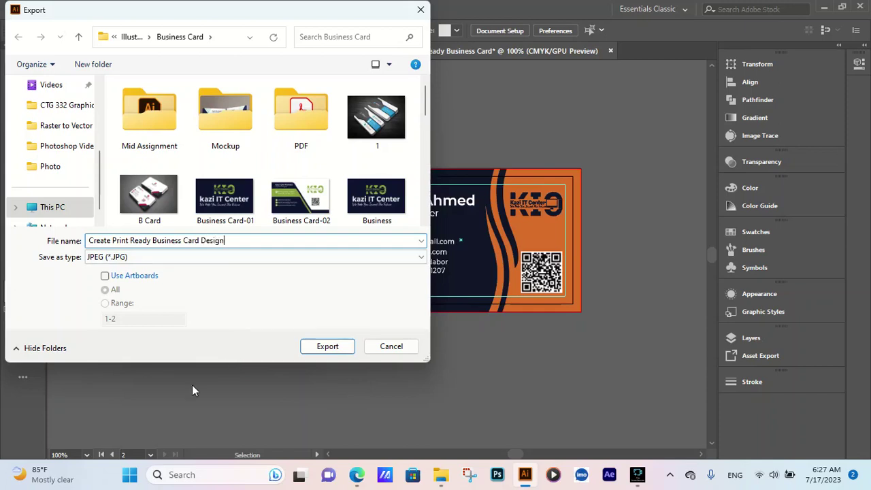
{"action": "left_click", "coordinate": [105, 277]}
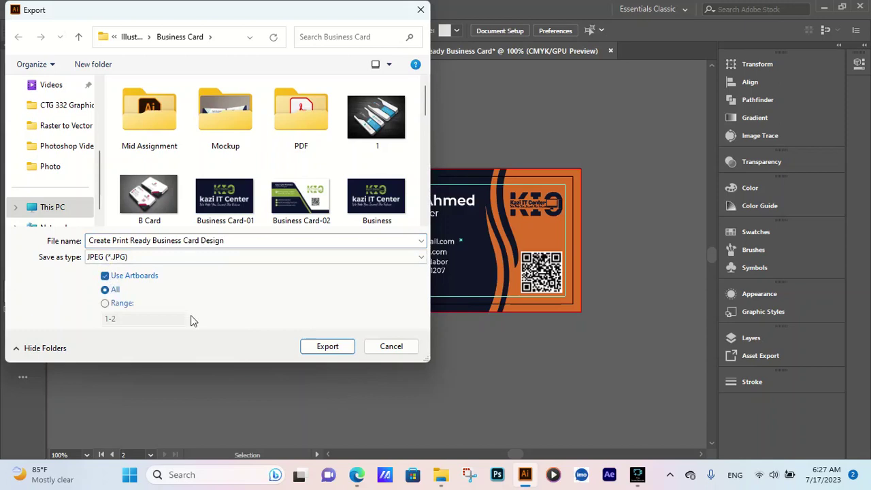
{"action": "left_click", "coordinate": [333, 347]}
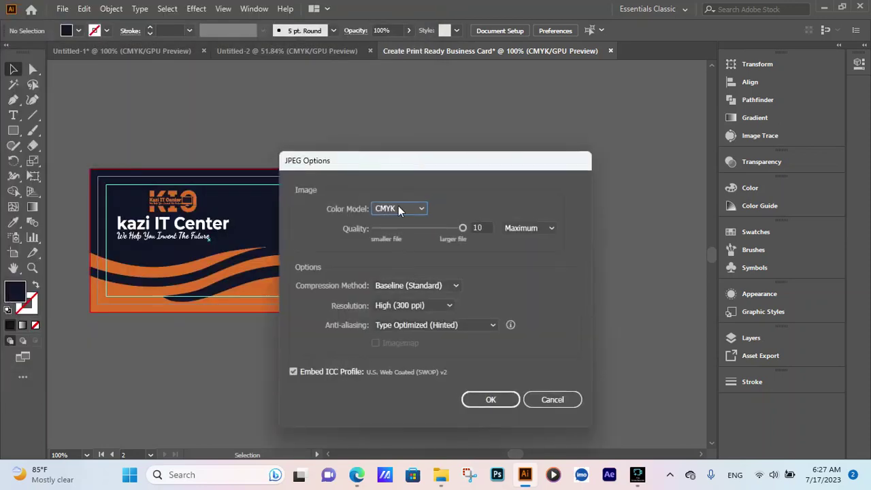
{"action": "left_click", "coordinate": [398, 208]}
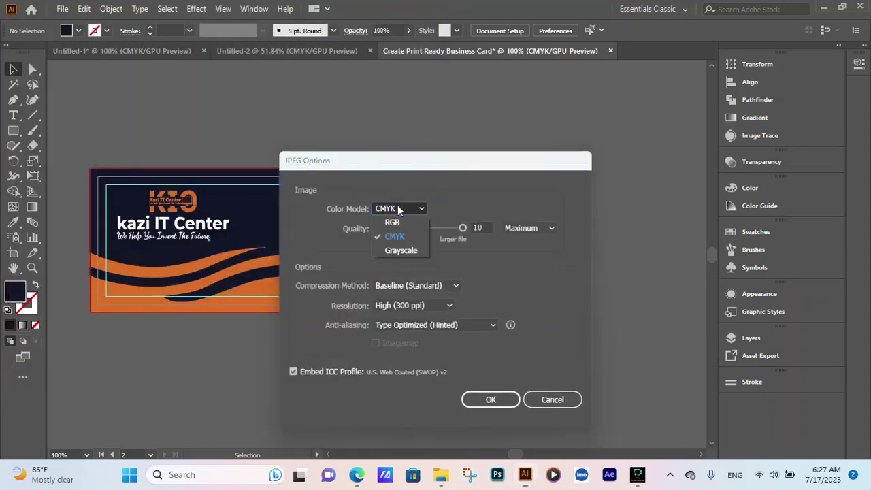
{"action": "left_click", "coordinate": [398, 223]}
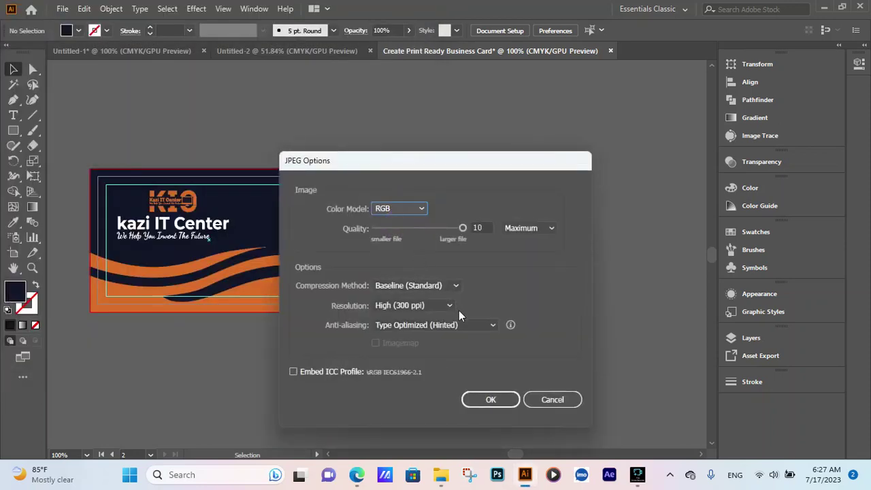
{"action": "left_click", "coordinate": [492, 401]}
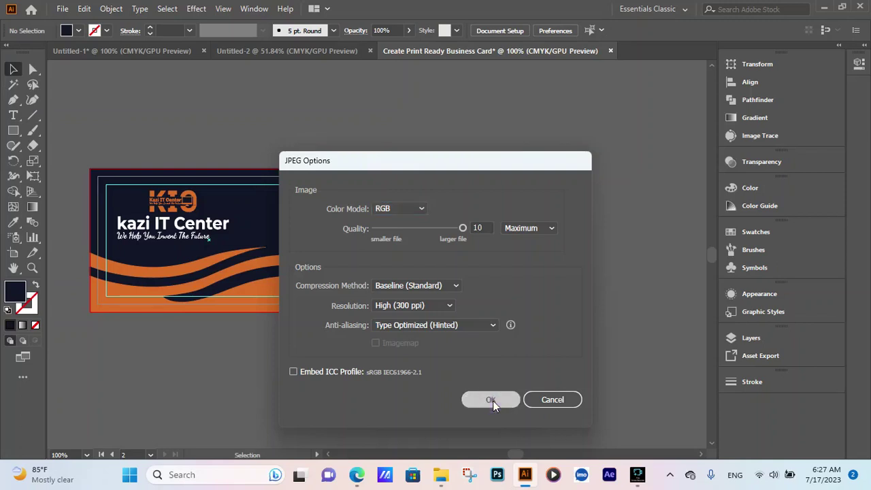